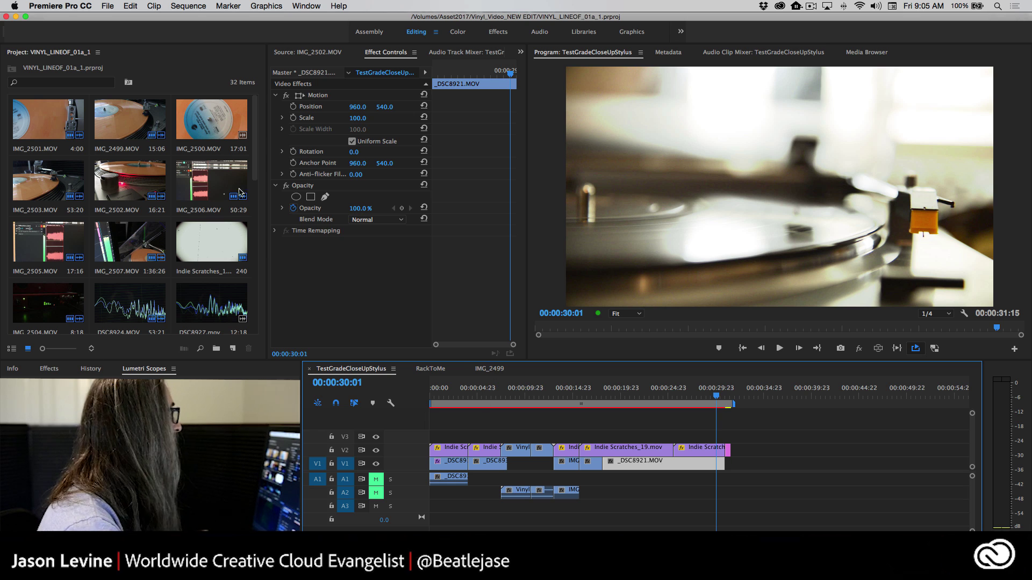
# - Open the media export settings for the TestGradeCloseUpStylus sequence, reposition and enlarge the window, and turn on Dock hiding
pyautogui.click(106, 6)
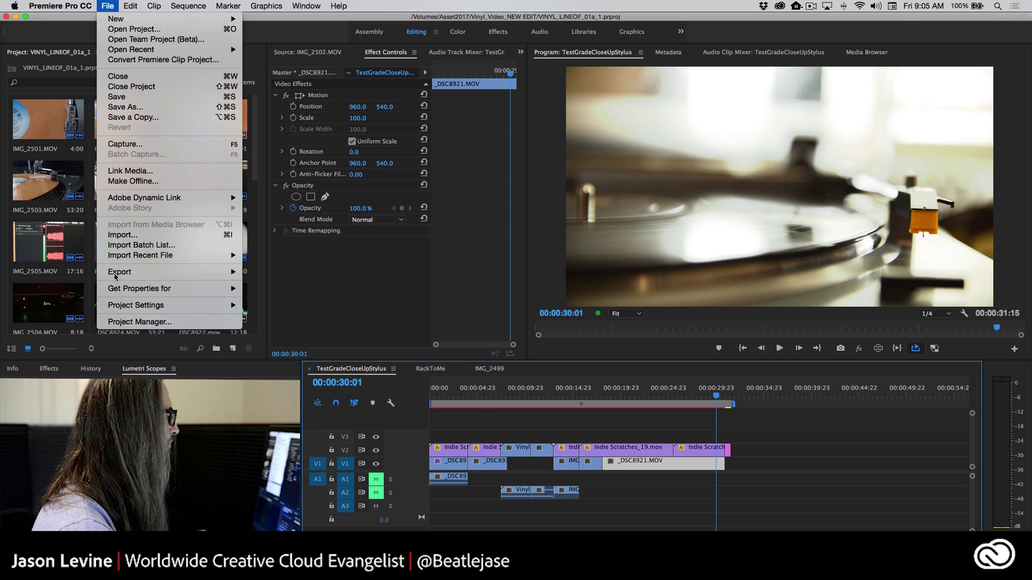
pyautogui.moveTo(116, 273)
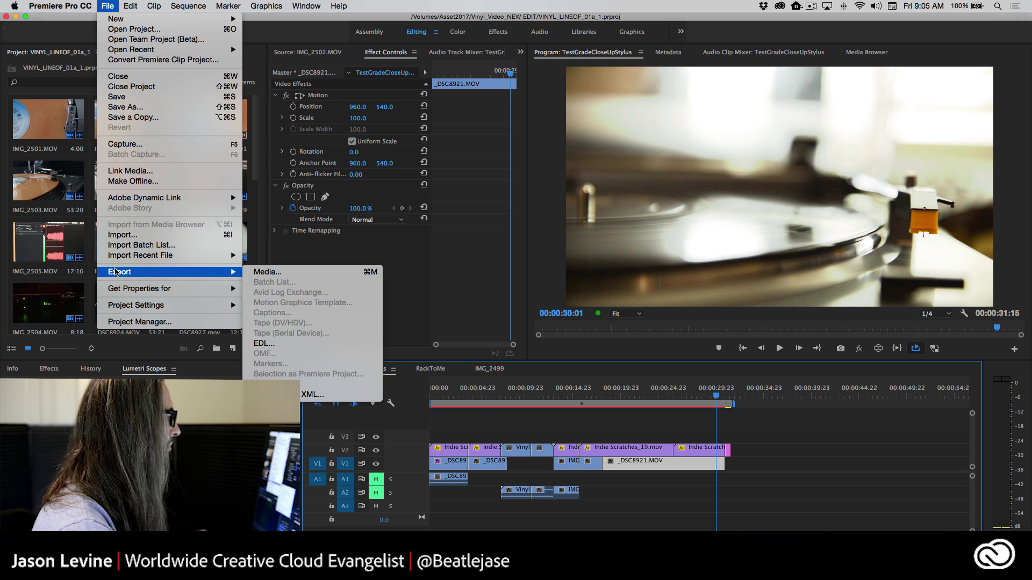
pyautogui.click(293, 272)
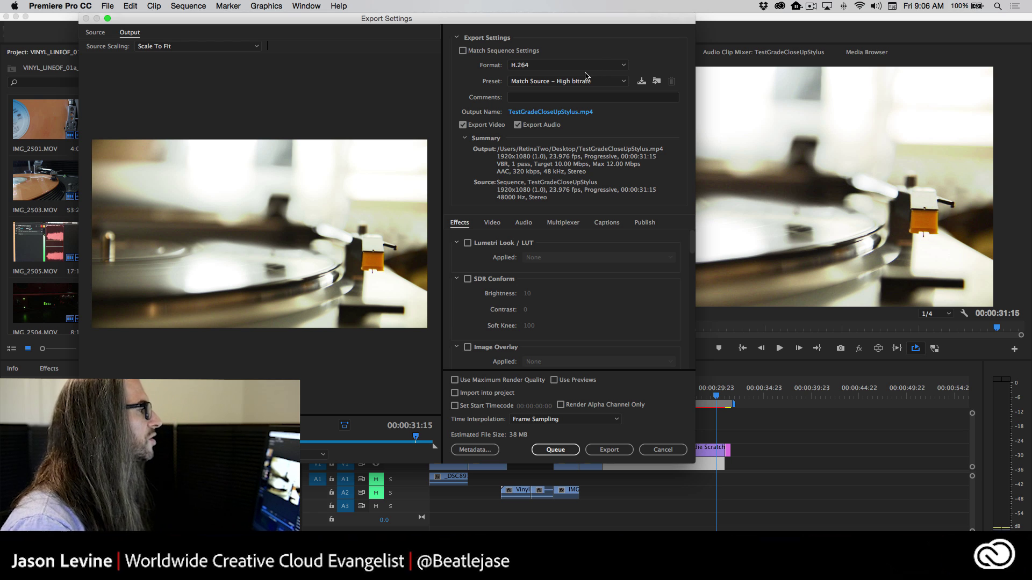
pyautogui.moveTo(441, 15); pyautogui.dragTo(577, 15)
pyautogui.moveTo(576, 464); pyautogui.dragTo(576, 561)
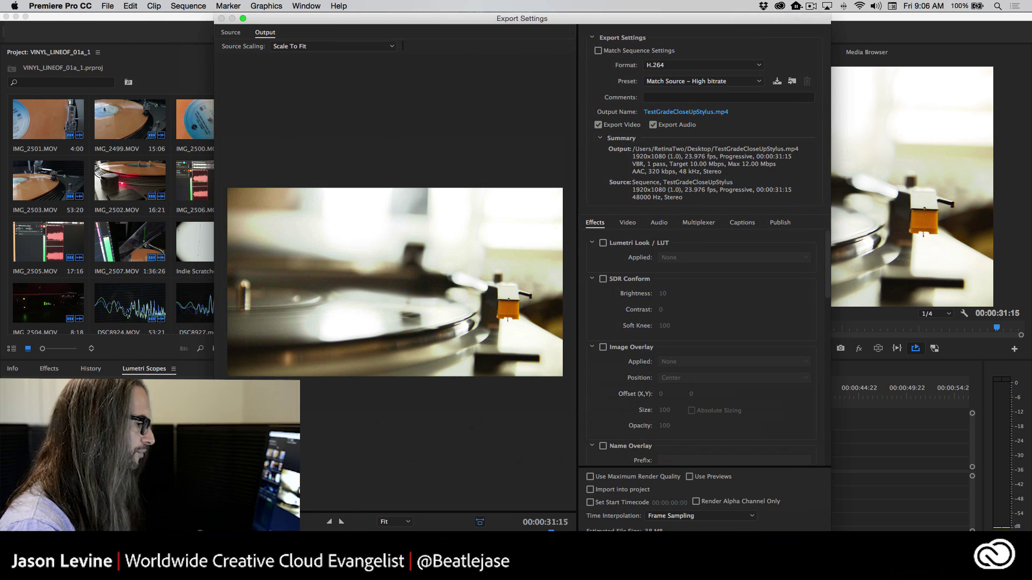
pyautogui.rightClick(827, 562)
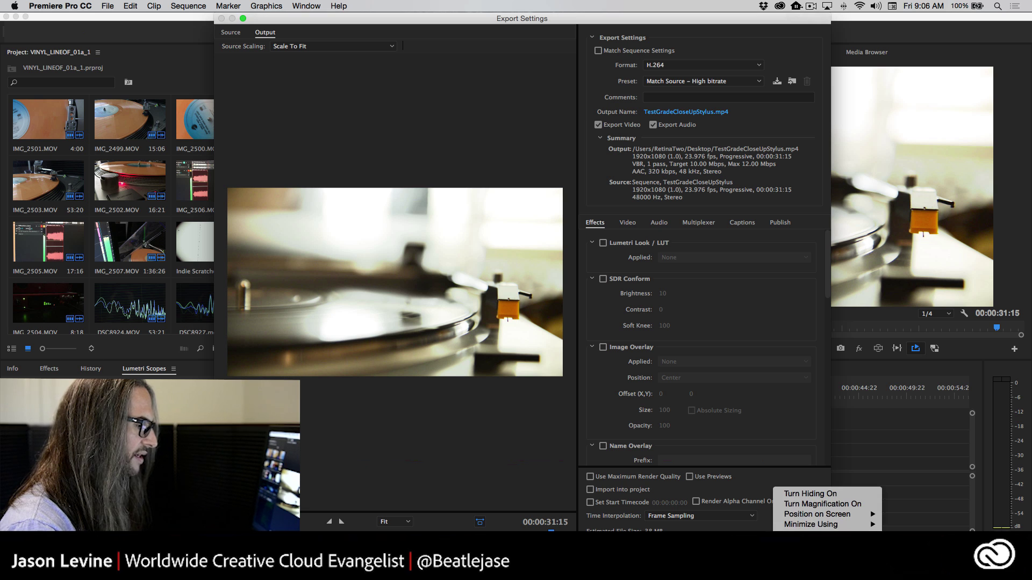
pyautogui.click(800, 496)
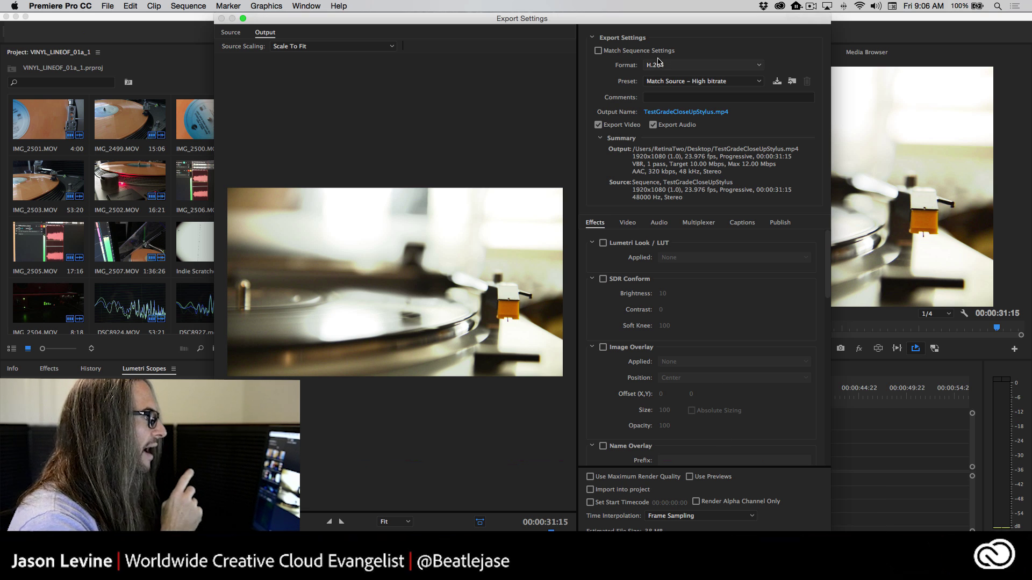
# - Set the export format to H.264 and apply the Facebook 720p HD preset
pyautogui.click(706, 65)
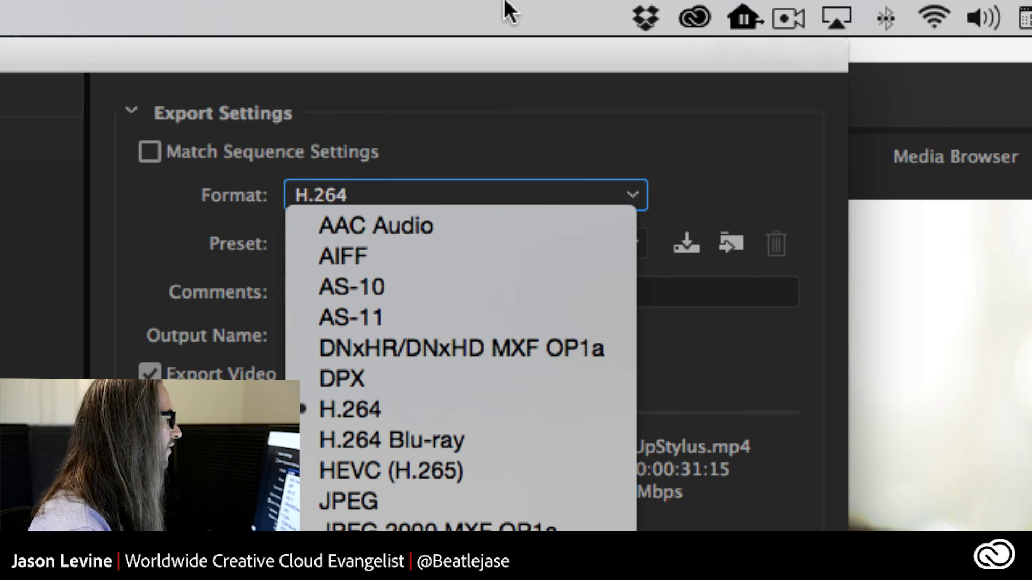
pyautogui.click(447, 409)
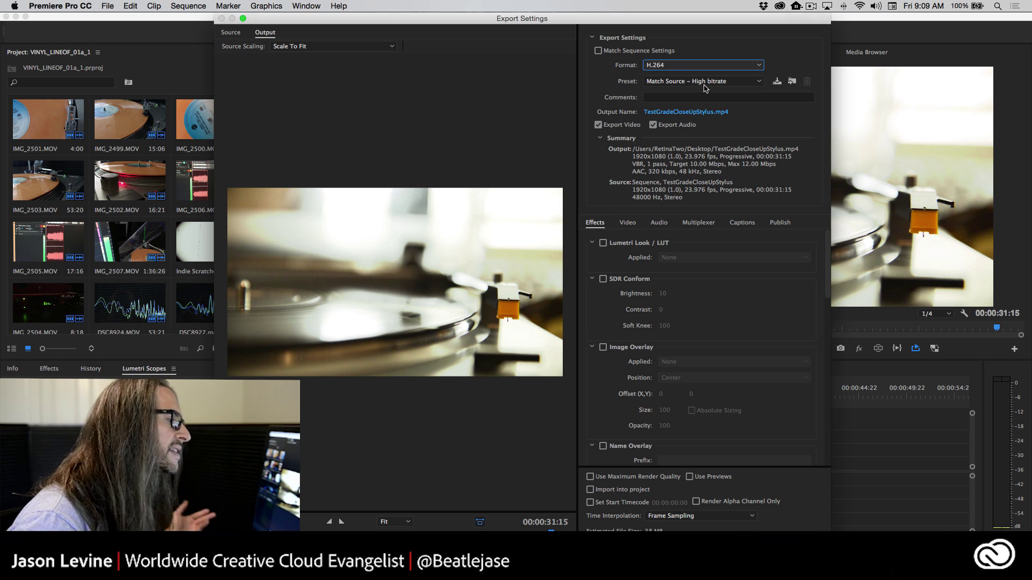
pyautogui.click(722, 84)
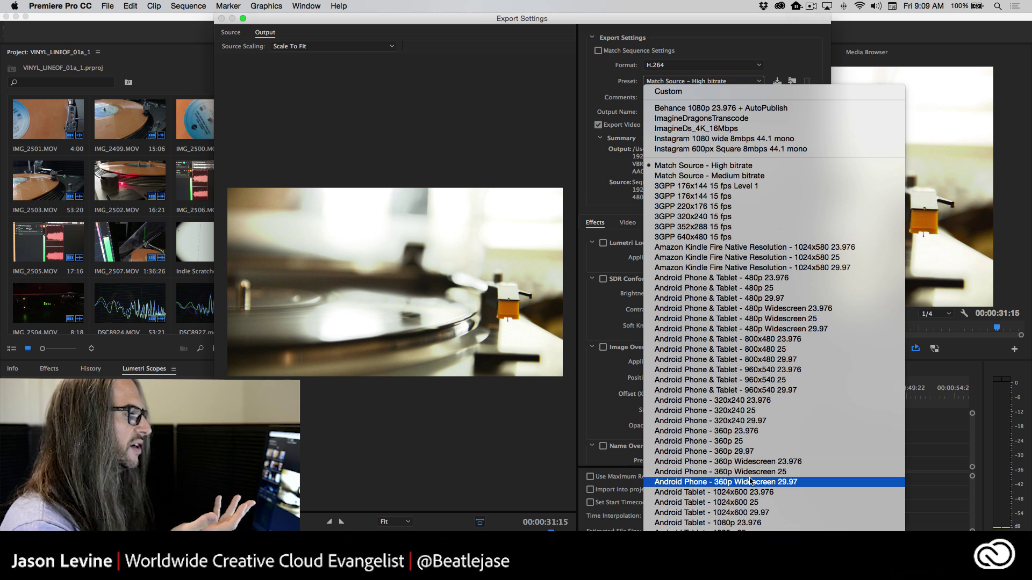
pyautogui.scroll(-5, 806, 377)
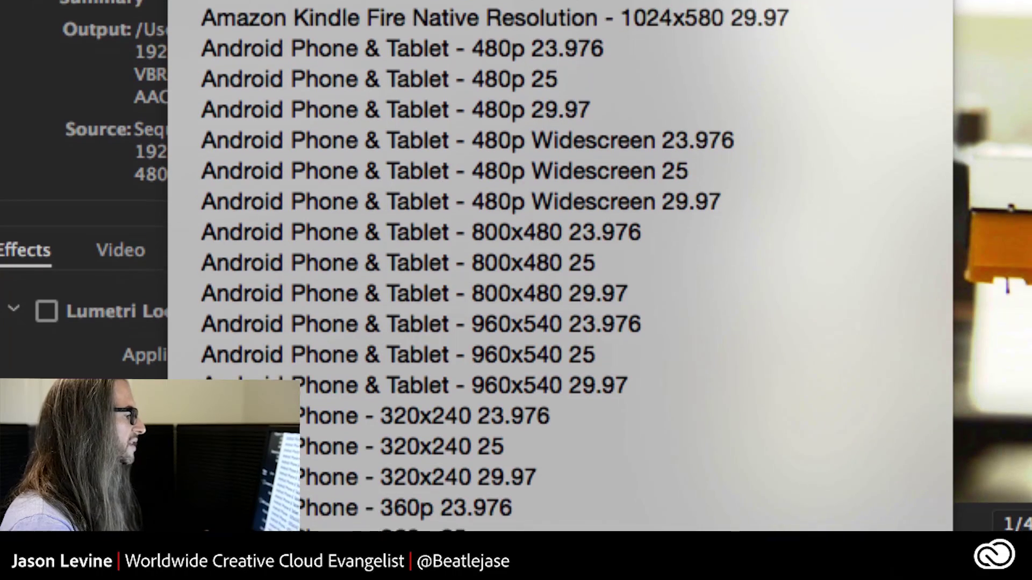
pyautogui.scroll(-10, 761, 437)
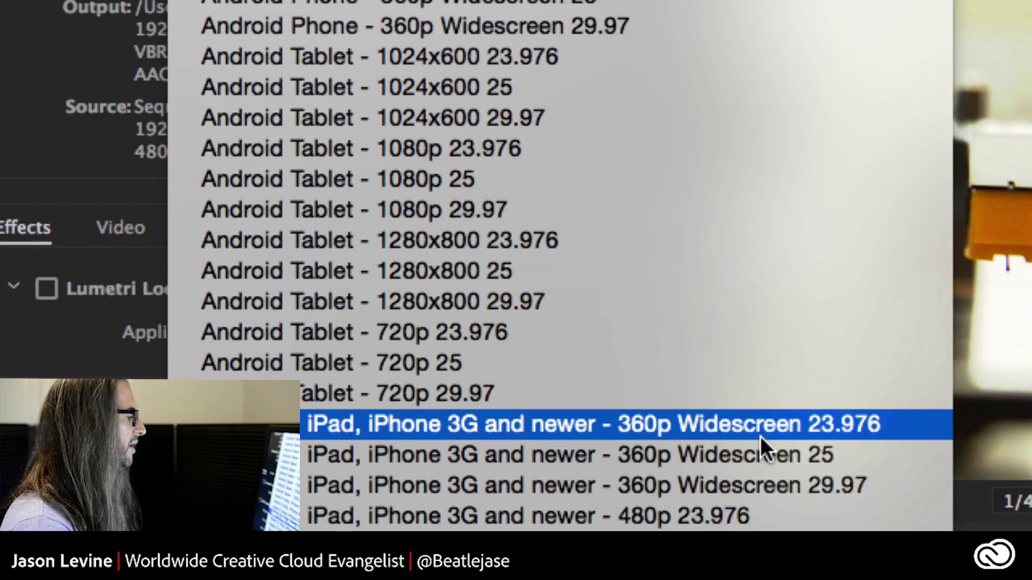
pyautogui.scroll(-6, 760, 437)
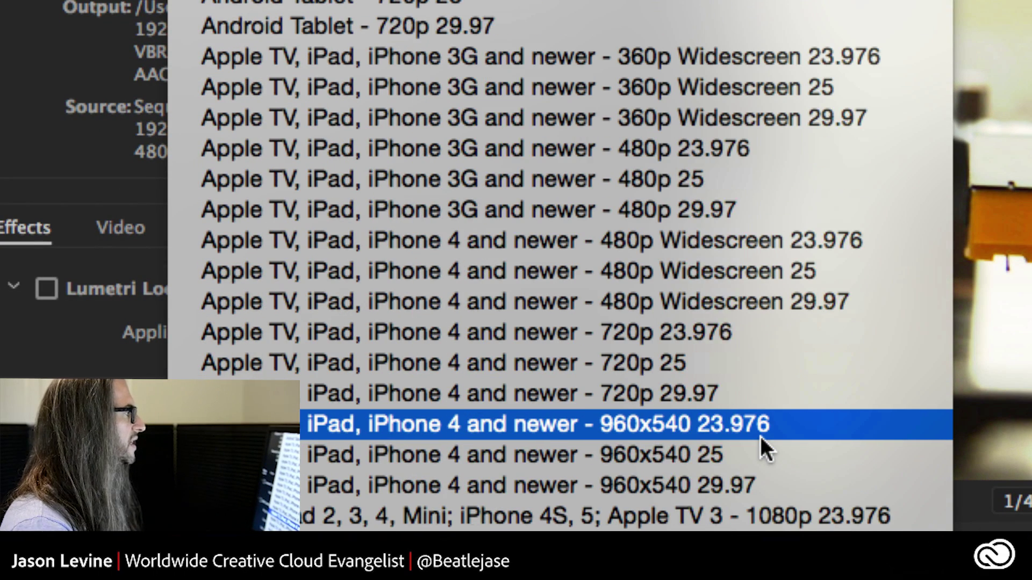
pyautogui.scroll(-4, 760, 436)
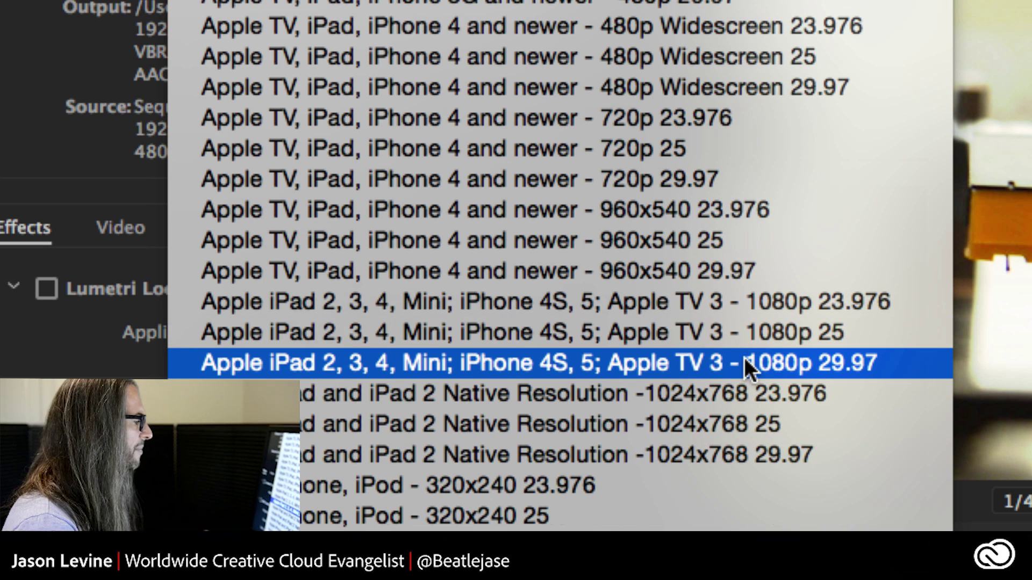
pyautogui.scroll(-1, 745, 359)
pyautogui.scroll(-3, 744, 357)
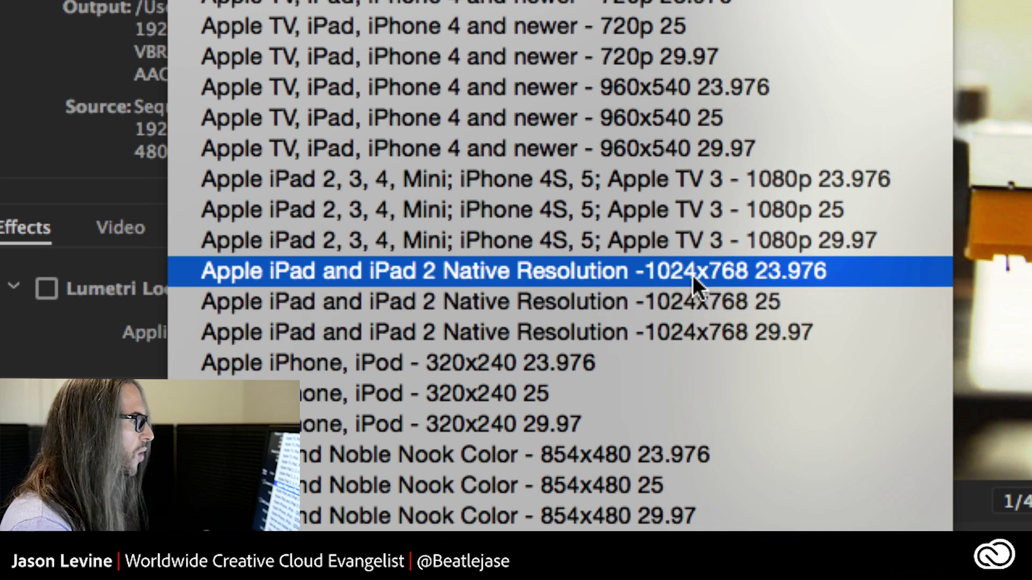
pyautogui.scroll(-9, 694, 368)
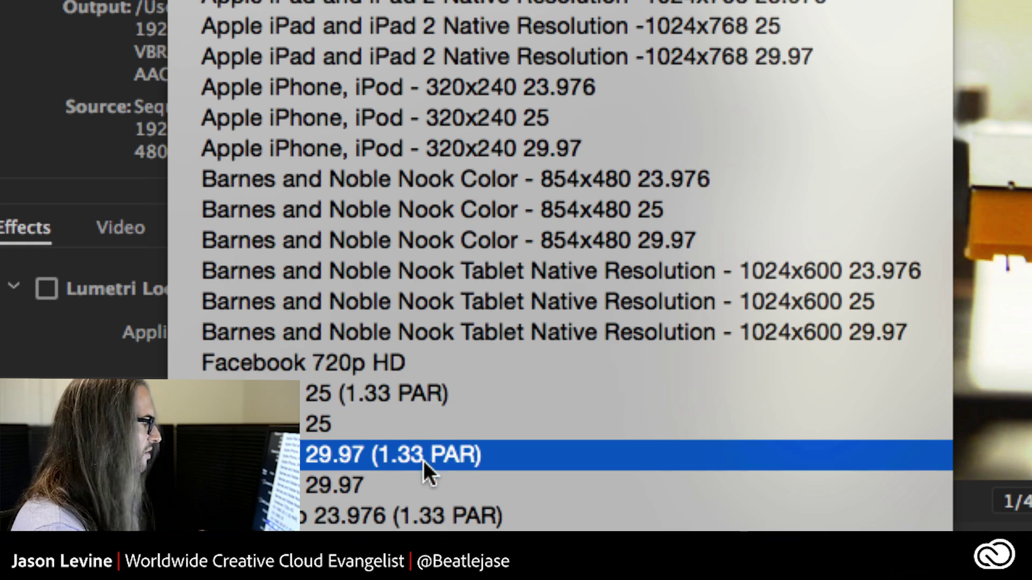
pyautogui.scroll(-5, 421, 494)
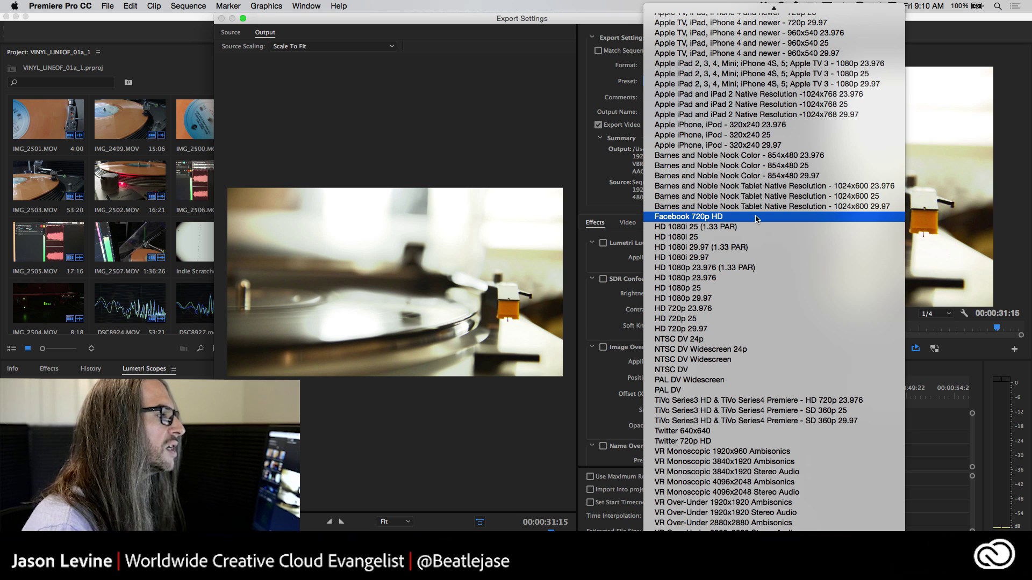
pyautogui.click(755, 217)
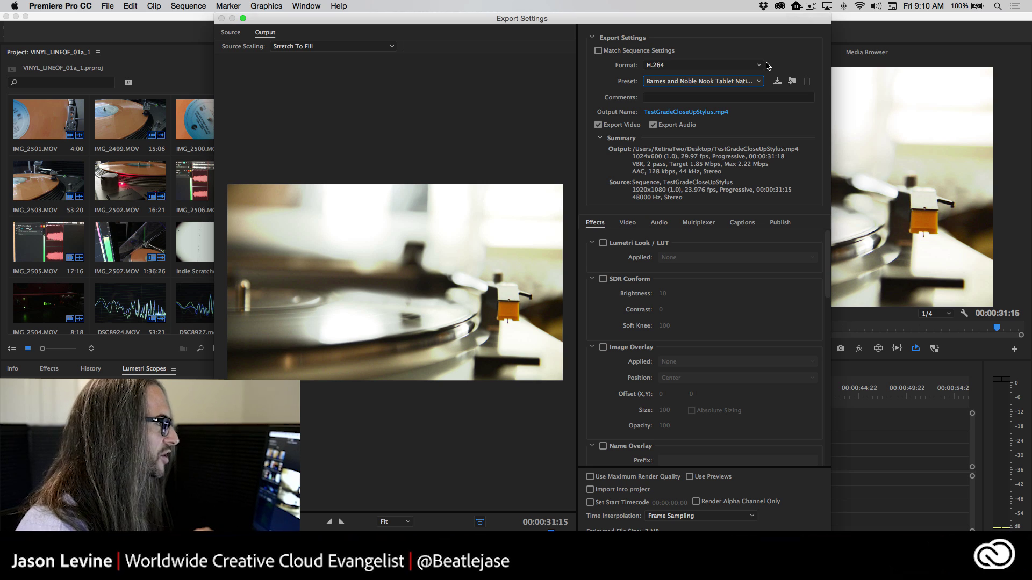
pyautogui.click(742, 82)
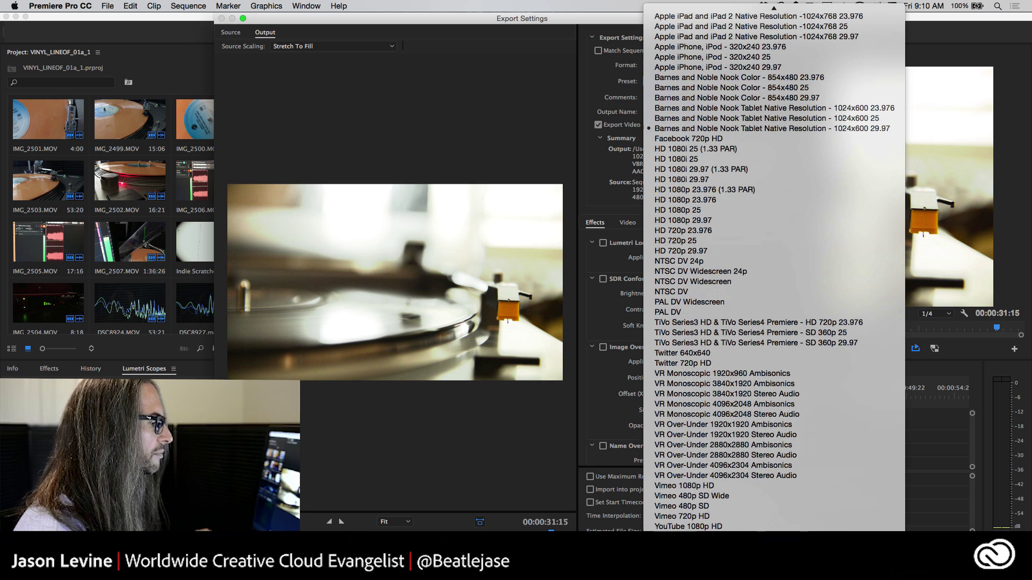
pyautogui.scroll(-5, 726, 366)
pyautogui.click(723, 139)
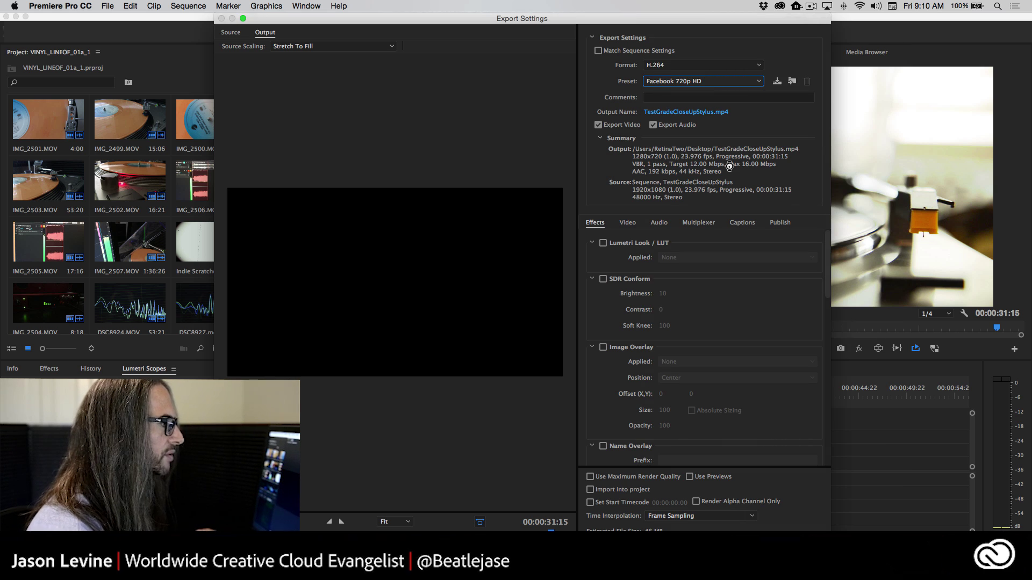
# - Examine the basic video and bitrate settings of the Facebook preset and look through the other H.264 presets
pyautogui.click(627, 220)
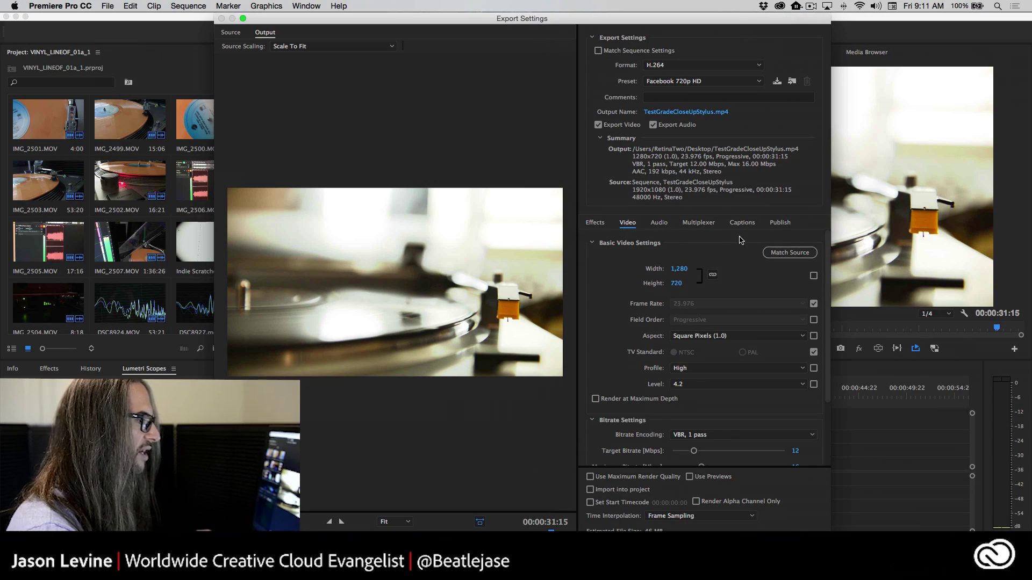
pyautogui.scroll(-2, 828, 271)
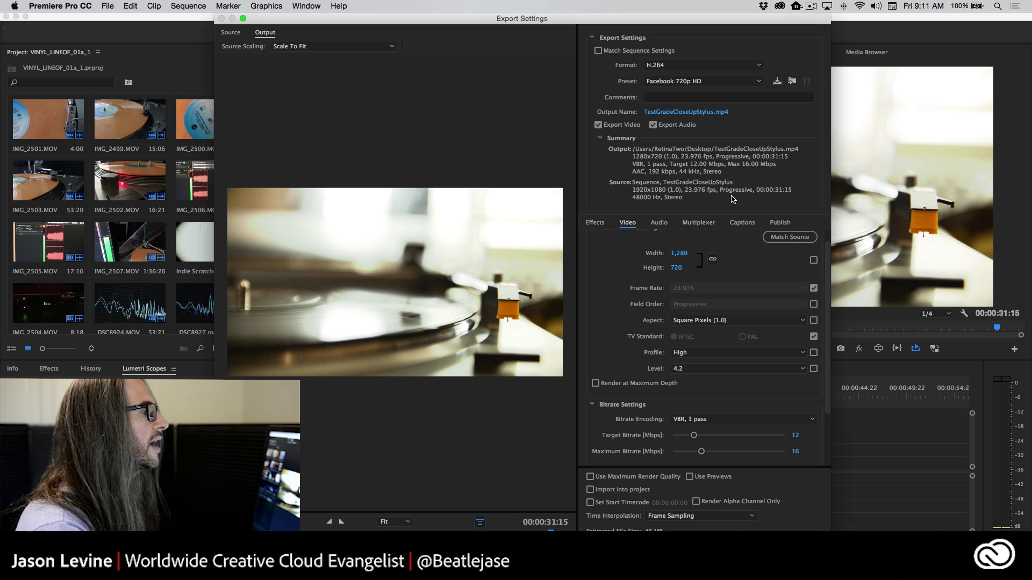
pyautogui.click(742, 82)
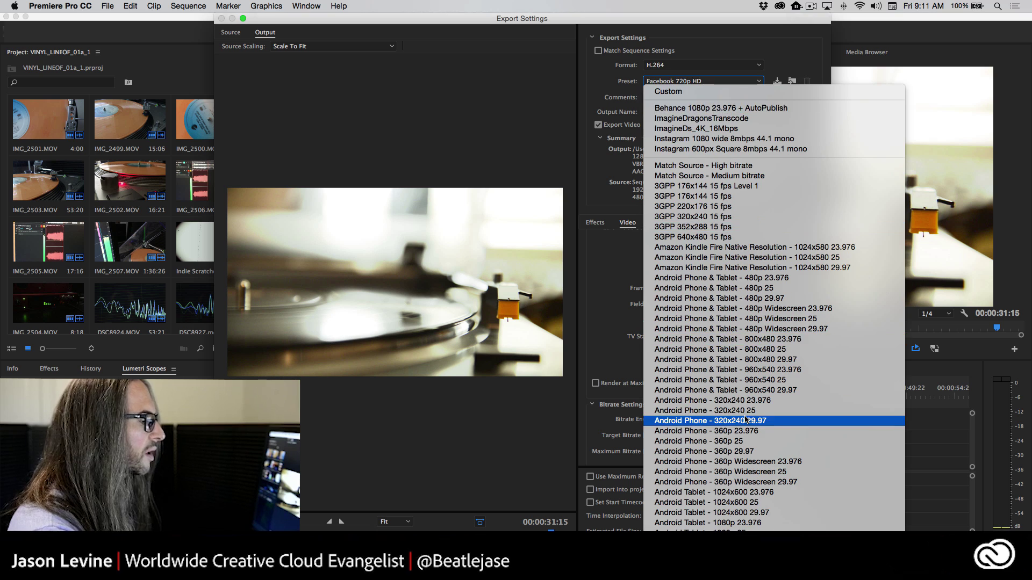
pyautogui.scroll(-10, 746, 419)
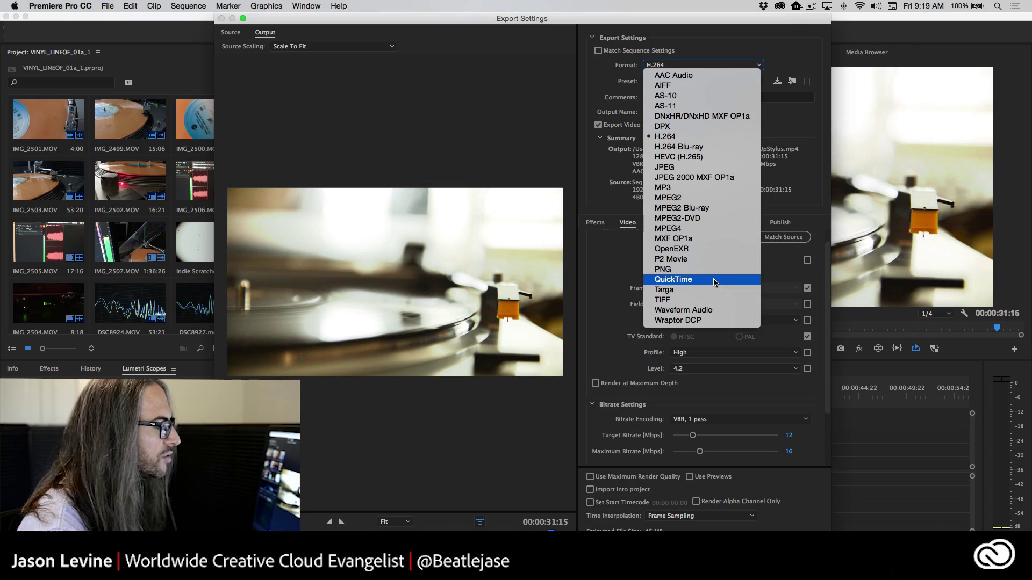
# - Switch the export format to QuickTime and look through its available presets
pyautogui.press('Escape')
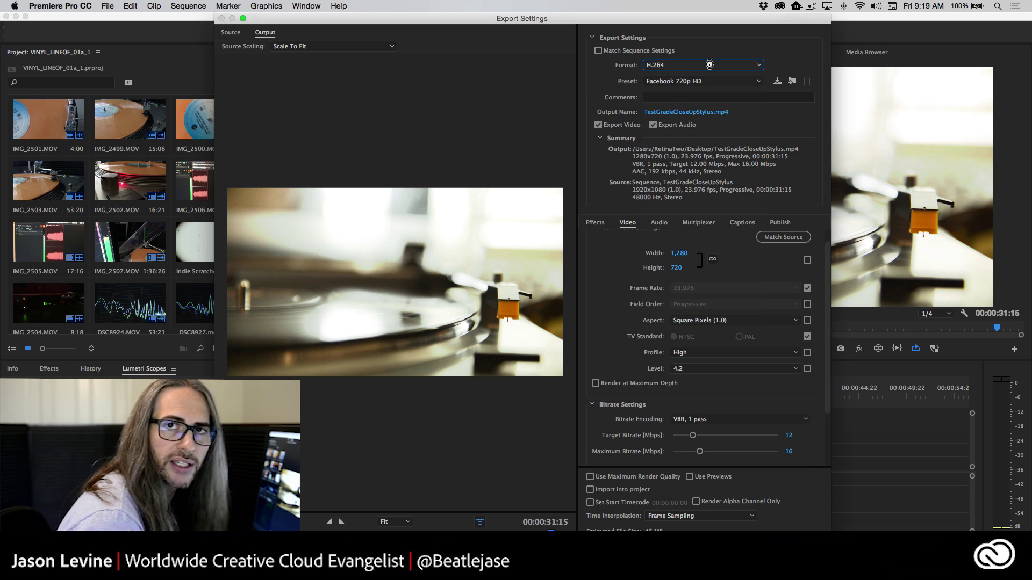
pyautogui.press('q')
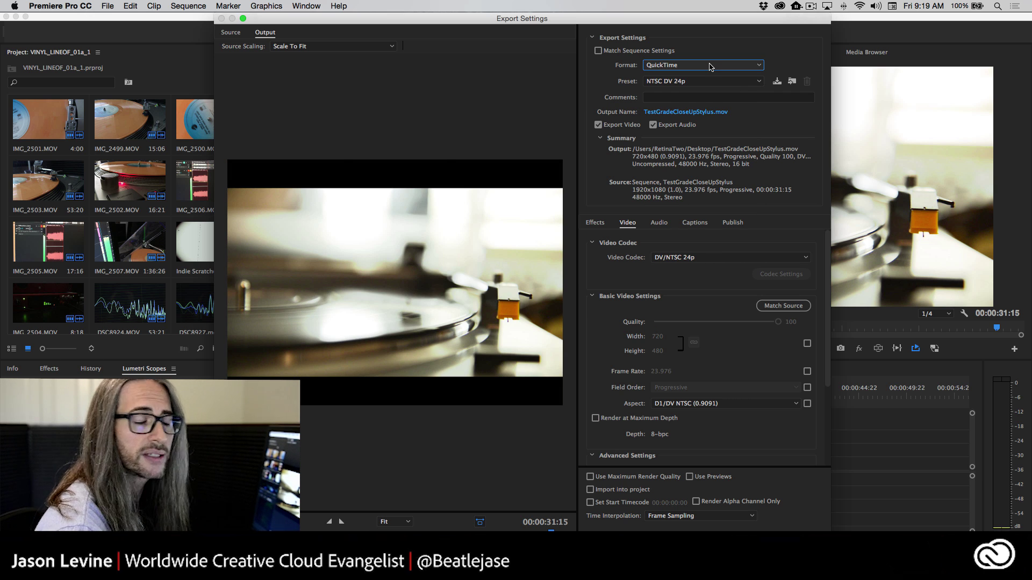
pyautogui.click(713, 84)
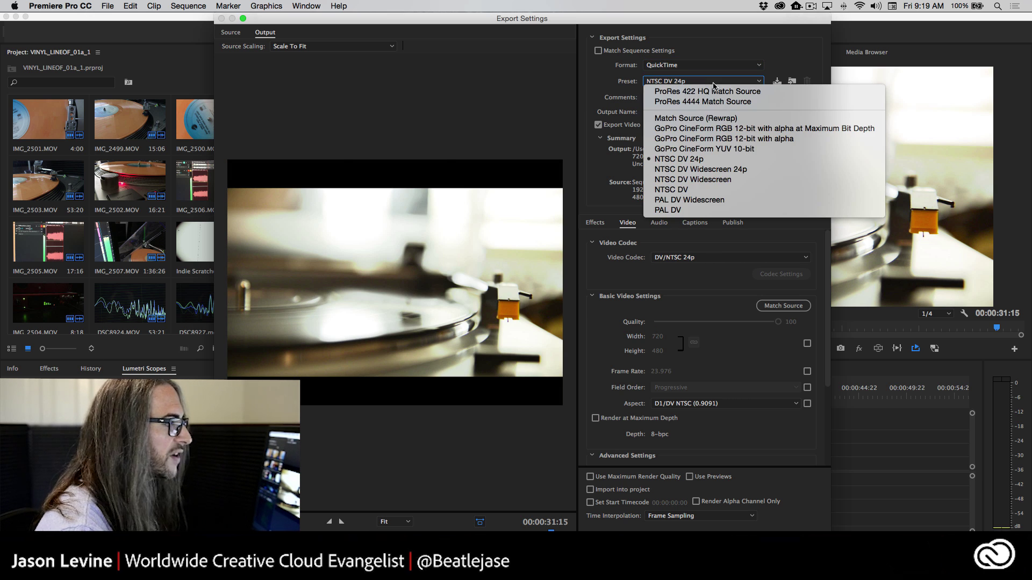
pyautogui.click(708, 64)
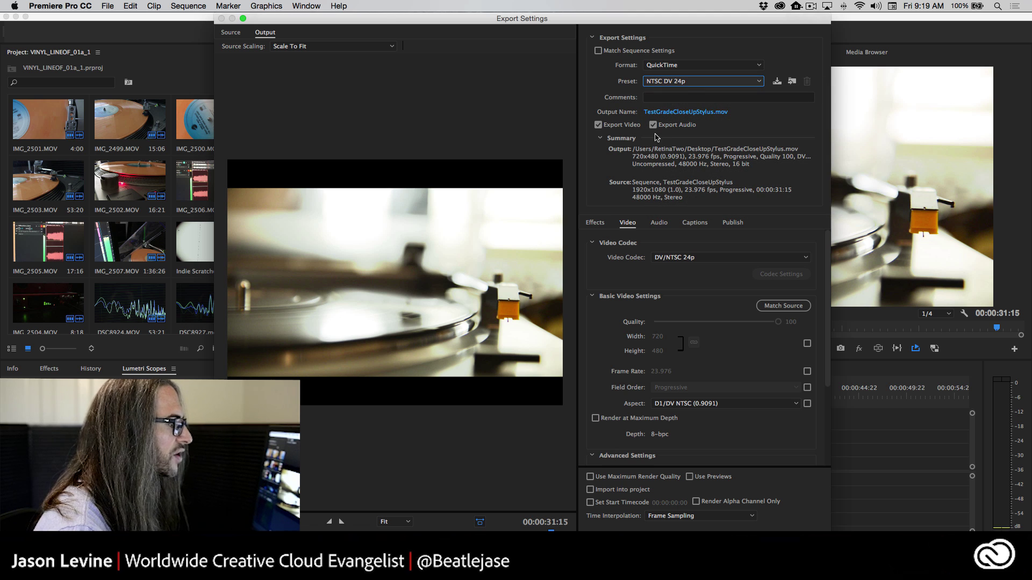
# - Examine the video codecs available for QuickTime and switch the export format back to H.264
pyautogui.click(628, 223)
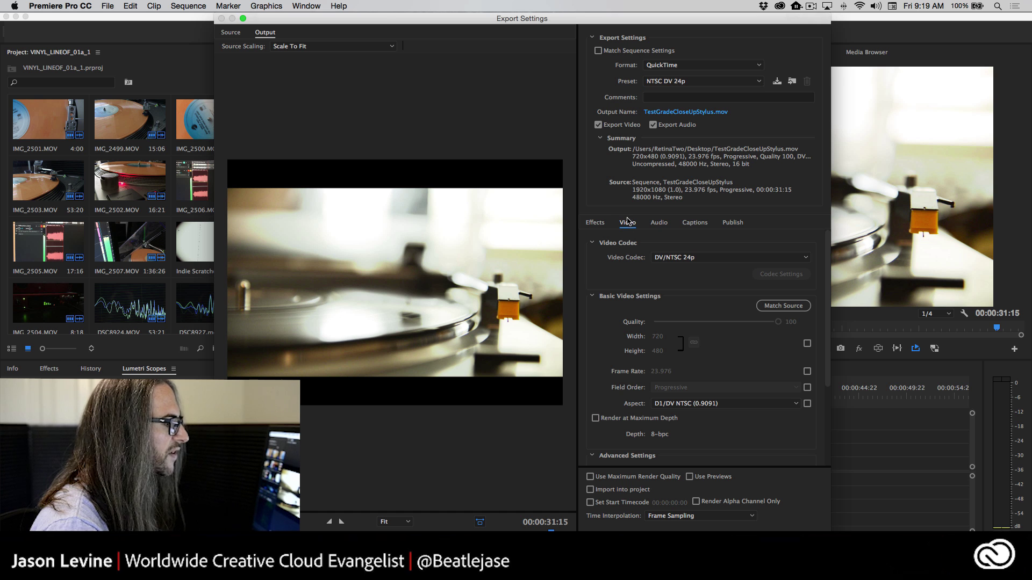
pyautogui.click(740, 260)
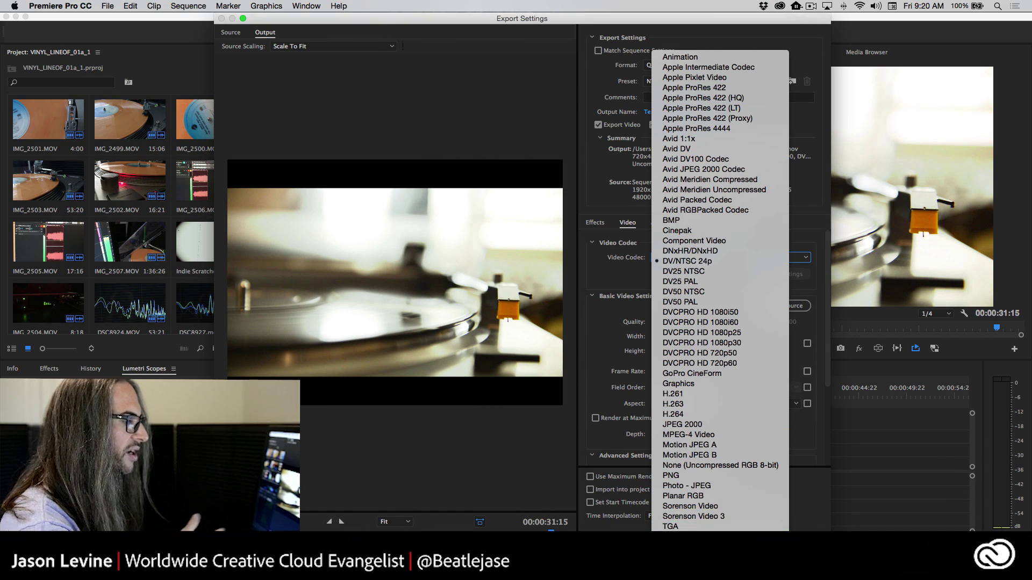
pyautogui.click(611, 170)
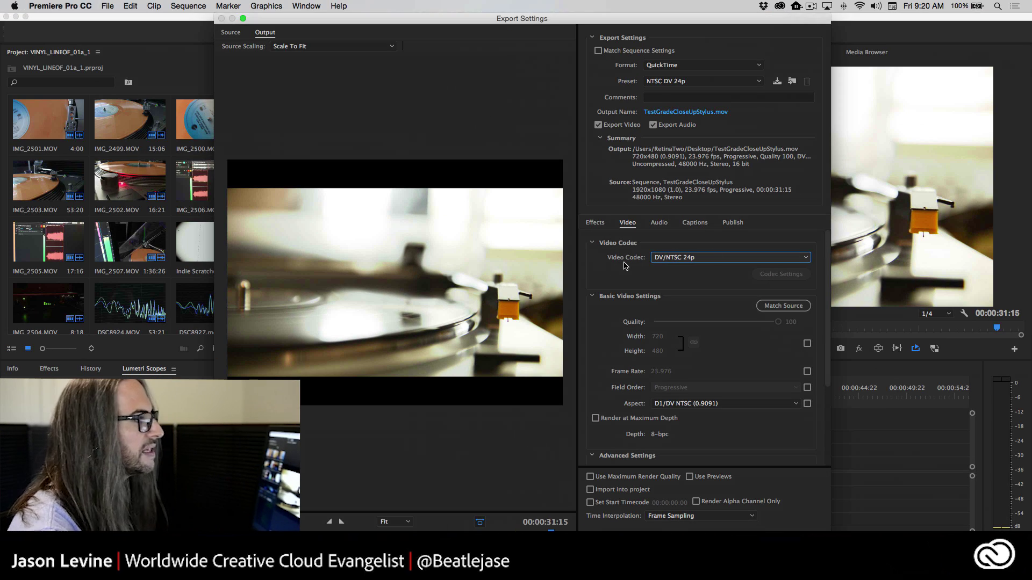
pyautogui.click(726, 65)
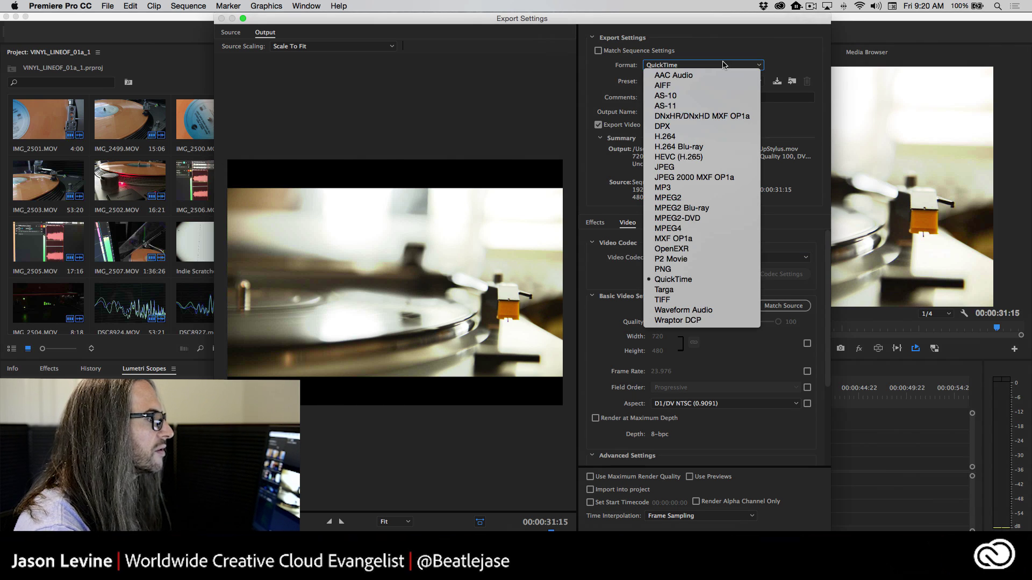
pyautogui.click(704, 138)
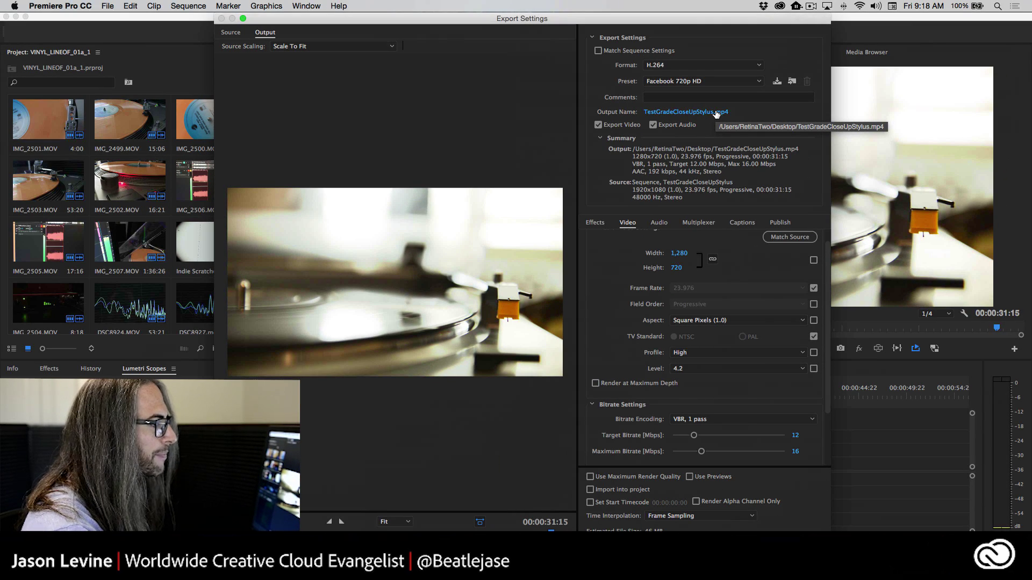
# - Check the output file's name and save location, cancel without changing them, and collapse the export summary
pyautogui.click(716, 112)
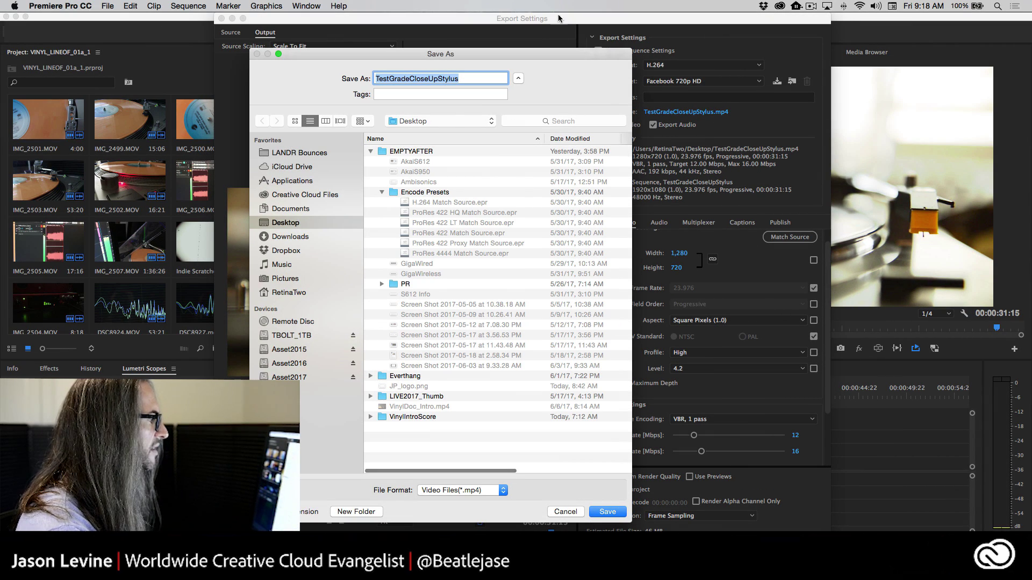
pyautogui.click(566, 512)
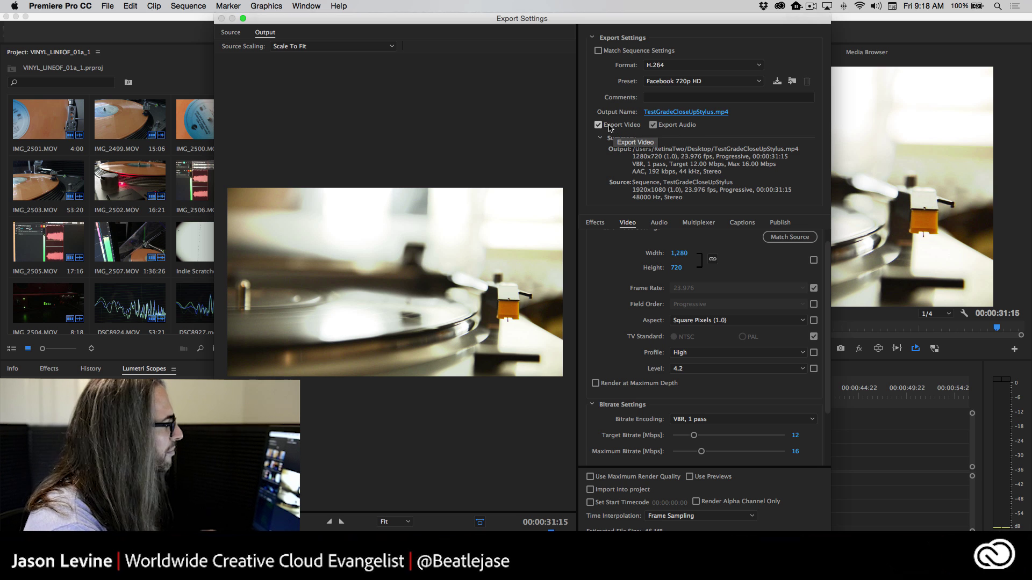
pyautogui.click(601, 139)
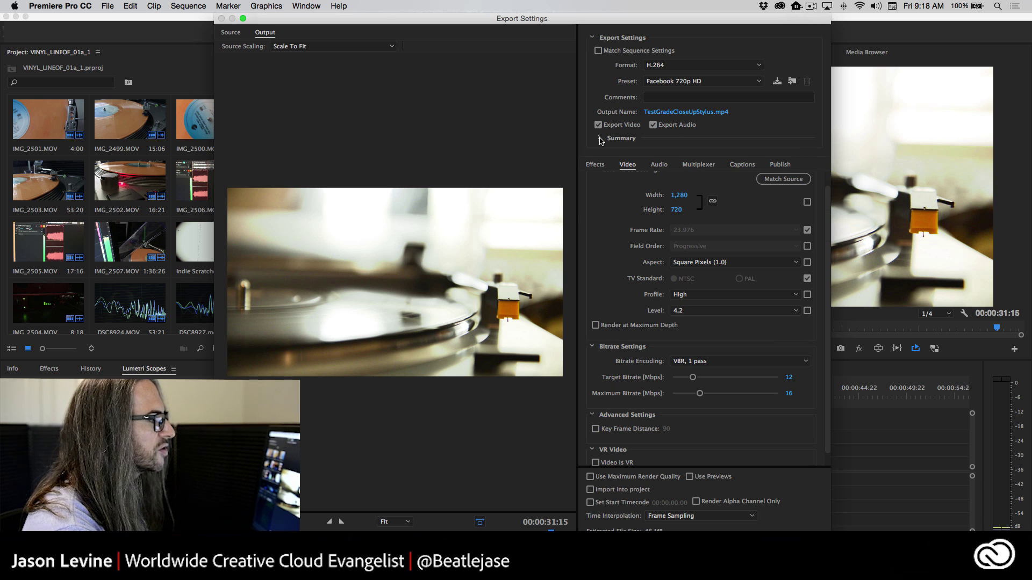
# - Expand the export summary and choose the YouTube 1080p HD preset for the H.264 export
pyautogui.click(600, 139)
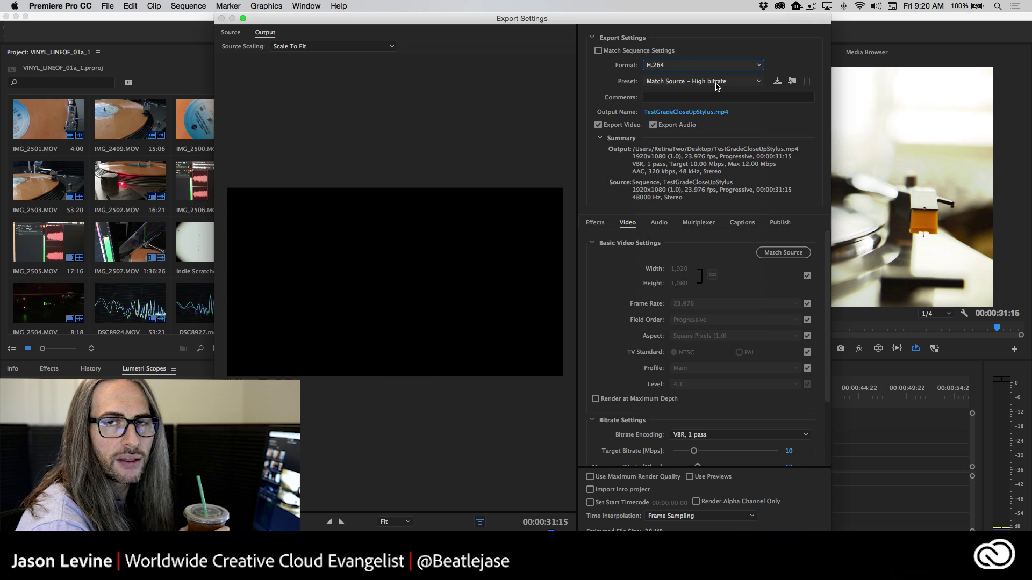
pyautogui.click(694, 84)
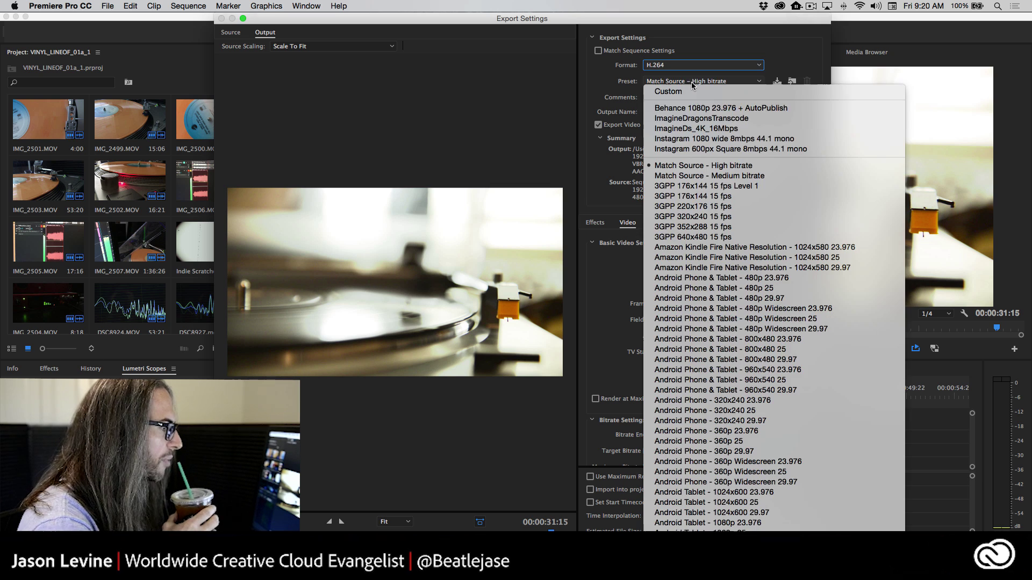
pyautogui.press('t')
pyautogui.press('y')
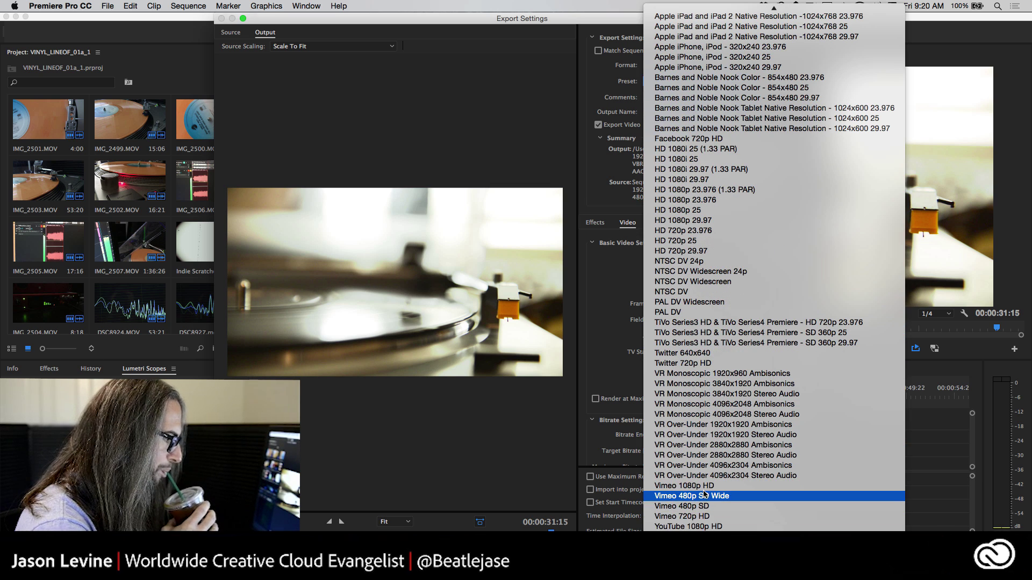
pyautogui.click(711, 527)
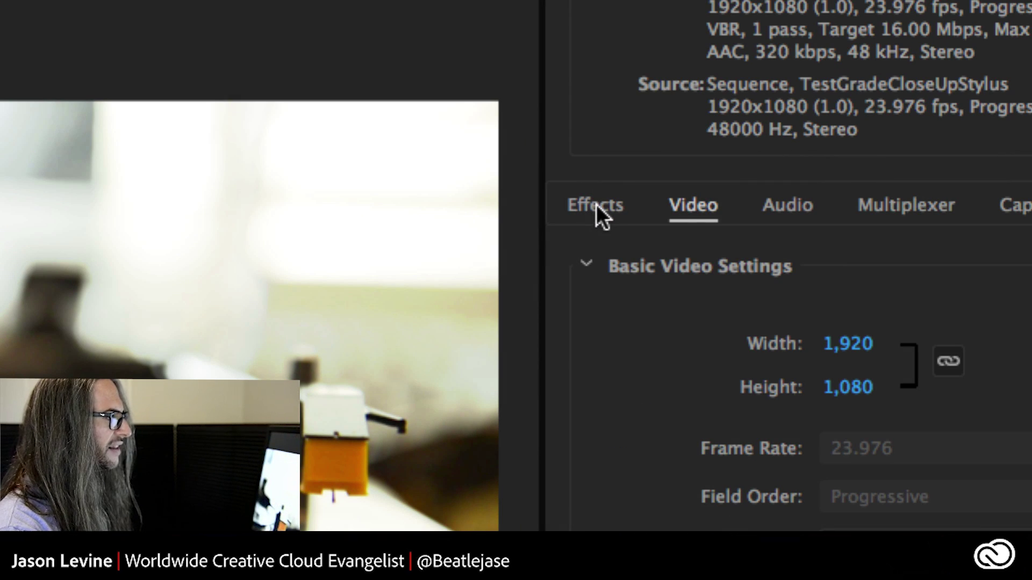
# - Enable the Lumetri Look / LUT effect for the export and look through the available looks
pyautogui.click(595, 223)
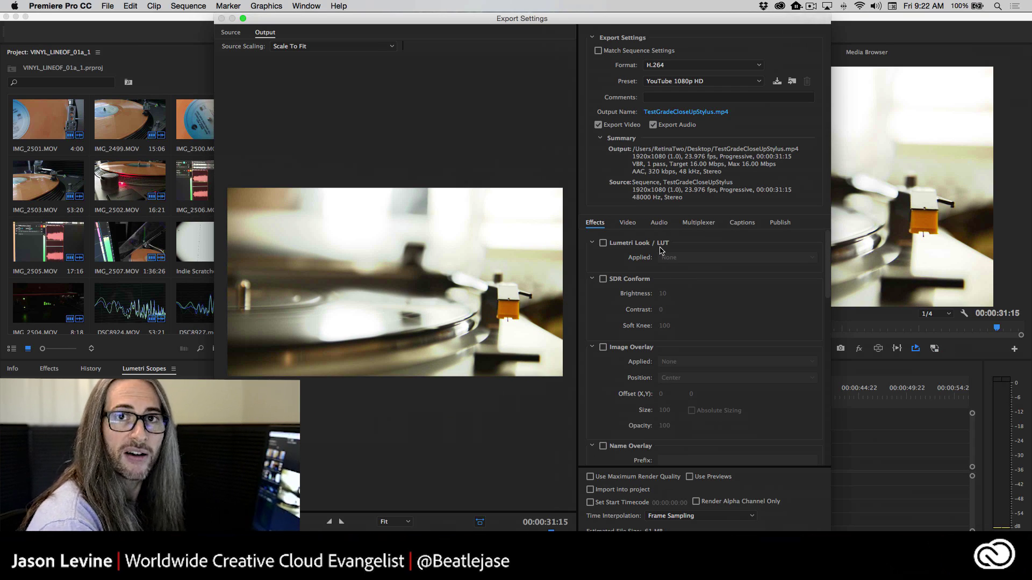
pyautogui.click(603, 243)
pyautogui.click(710, 257)
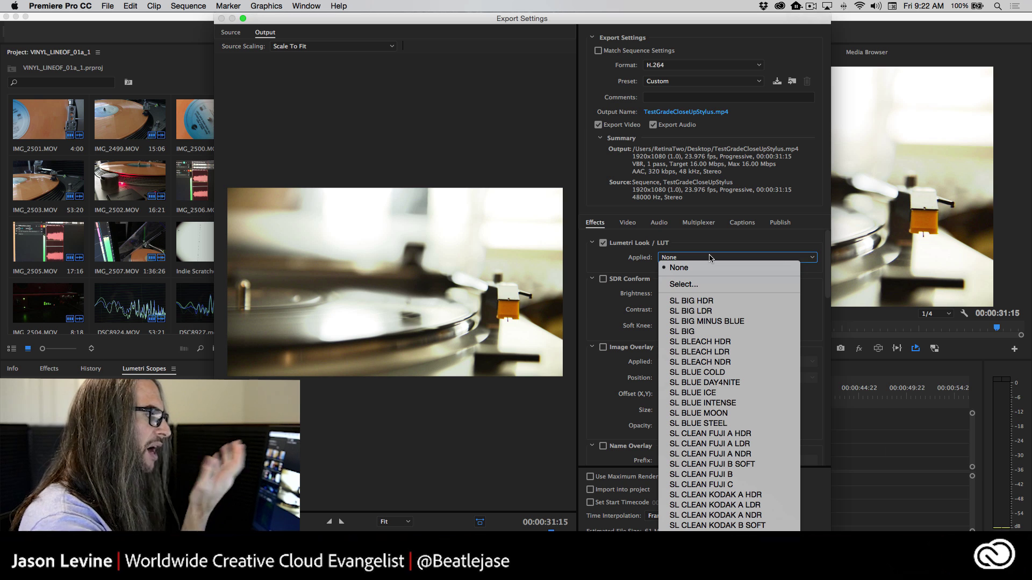
pyautogui.scroll(-3, 726, 484)
pyautogui.scroll(-10, 729, 376)
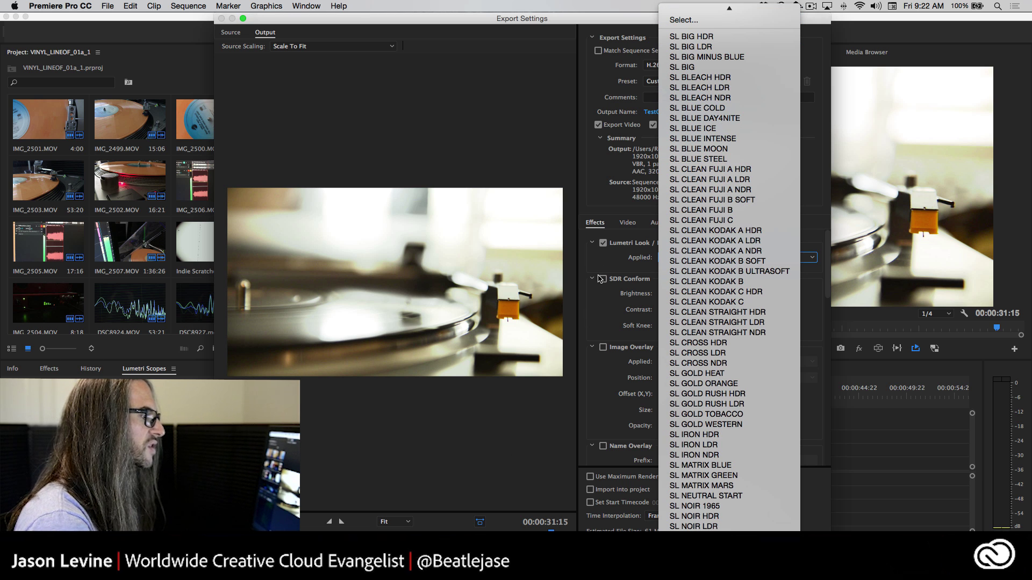
pyautogui.click(600, 256)
pyautogui.click(700, 258)
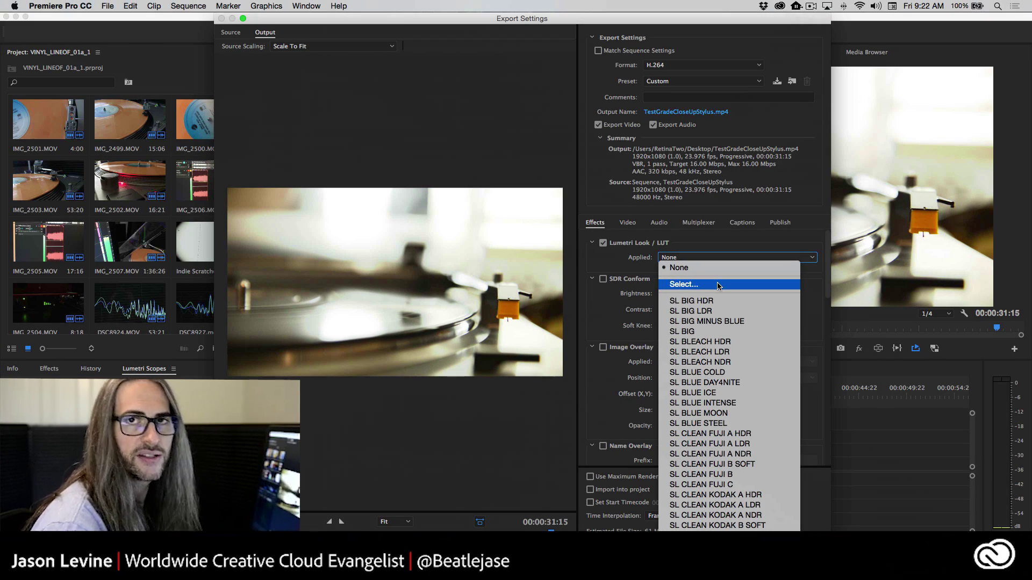
pyautogui.click(606, 264)
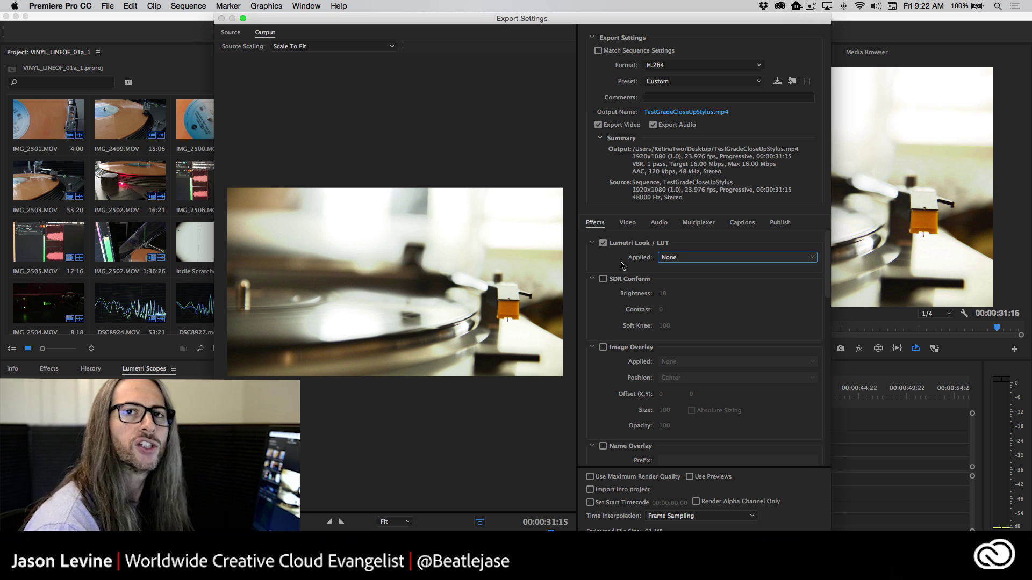
pyautogui.click(685, 260)
pyautogui.click(619, 269)
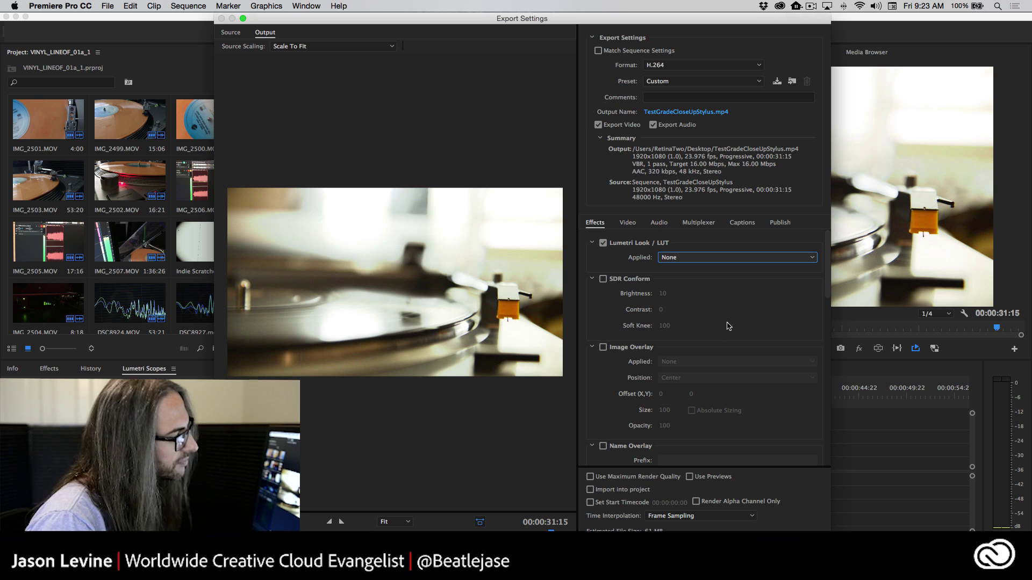
# - Try the SL BLUE COLD look on the export and replace it with SL CLEAN FUJI B
pyautogui.click(686, 259)
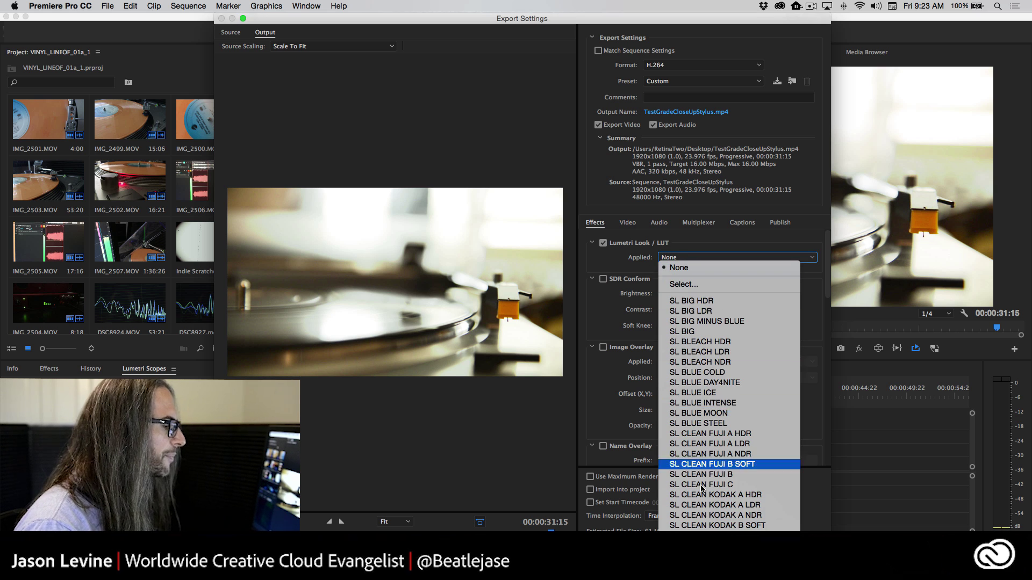
pyautogui.click(709, 373)
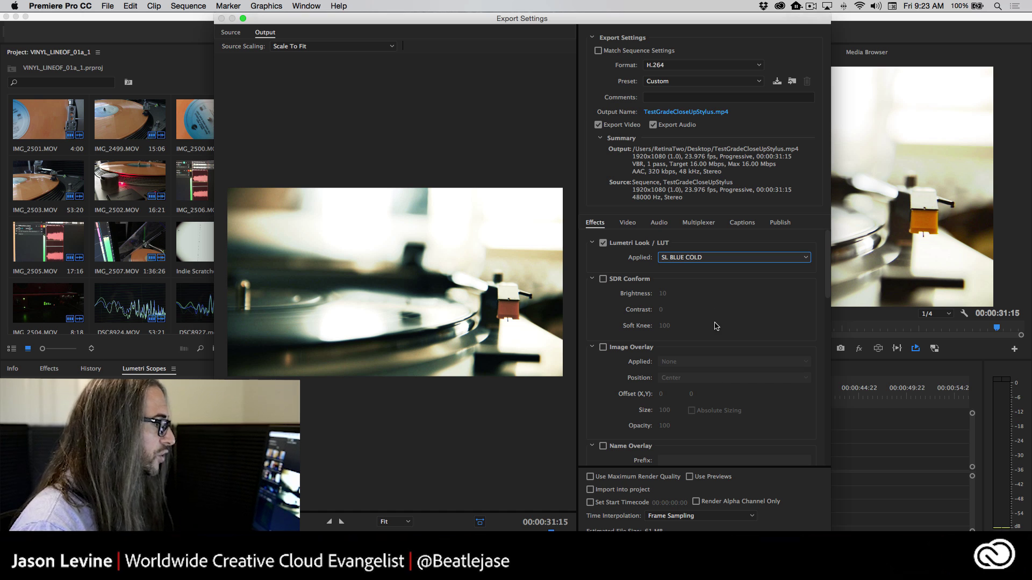
pyautogui.click(697, 263)
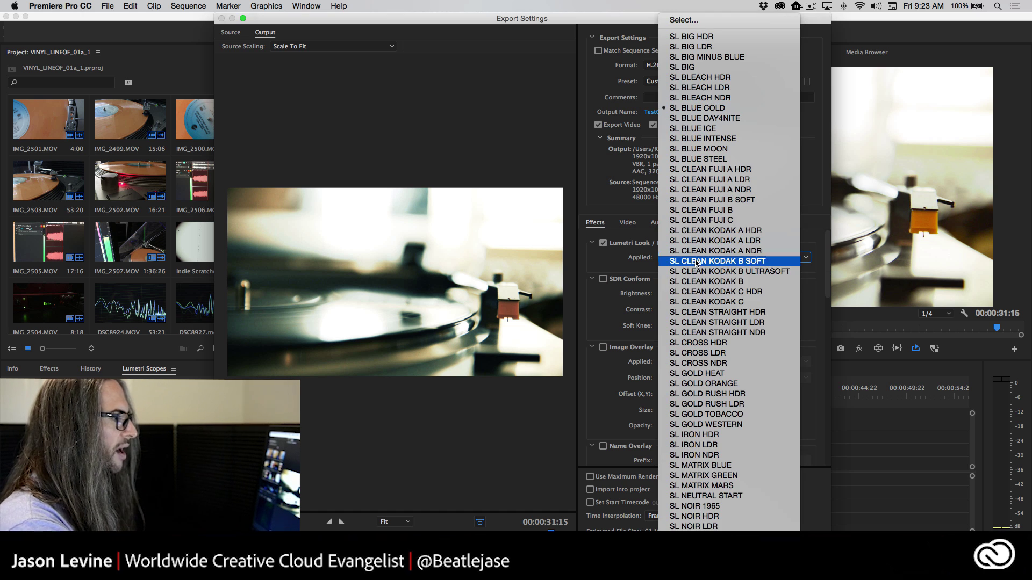
pyautogui.click(704, 230)
pyautogui.scroll(4, 715, 259)
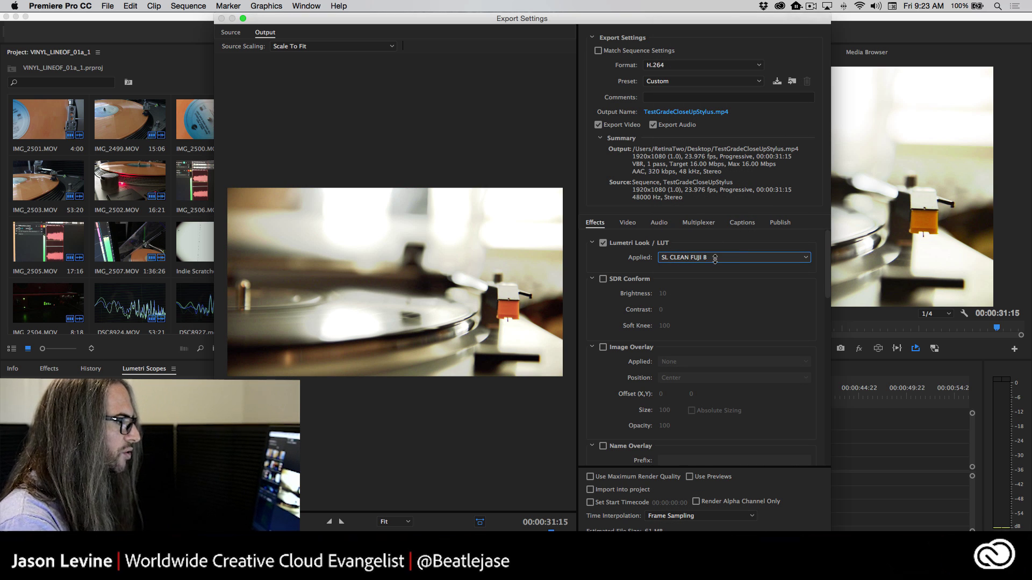
# - Cycle through the Clean, Gold, Matrix and Noir looks up to SL NOIR TRI-X, previewing each on the output
pyautogui.scroll(-4, 715, 259)
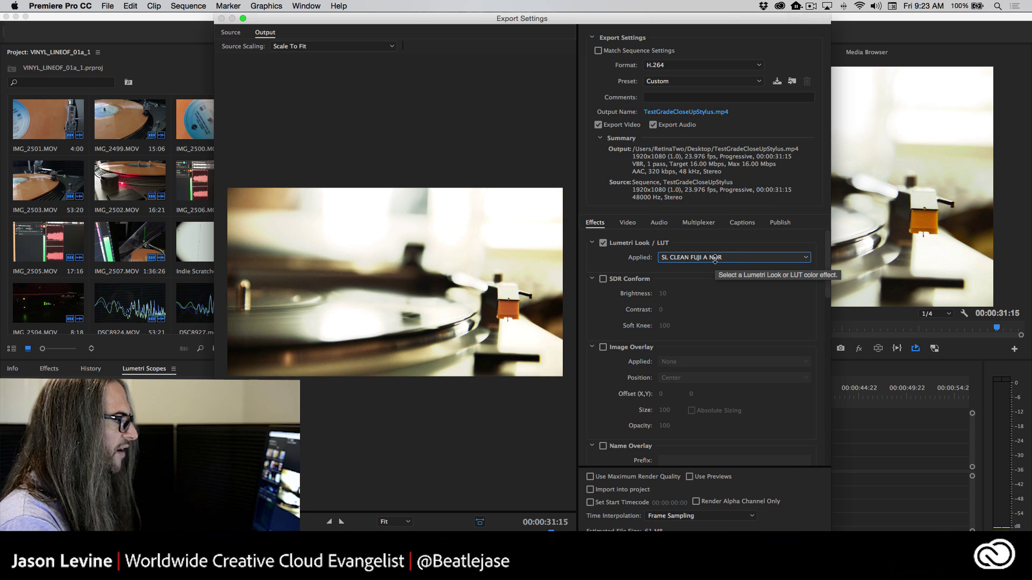
pyautogui.scroll(-3, 715, 260)
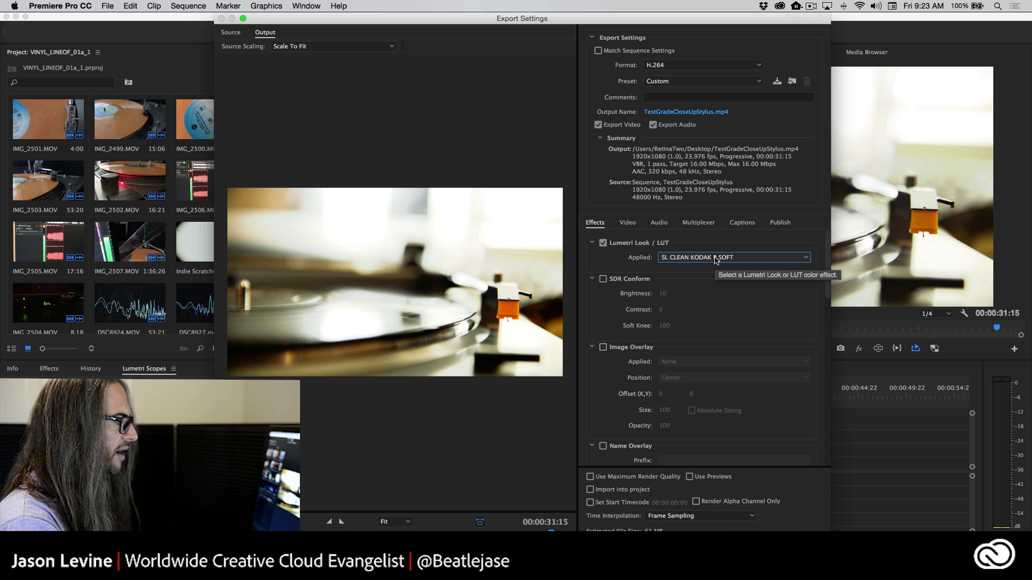
pyautogui.scroll(-5, 715, 260)
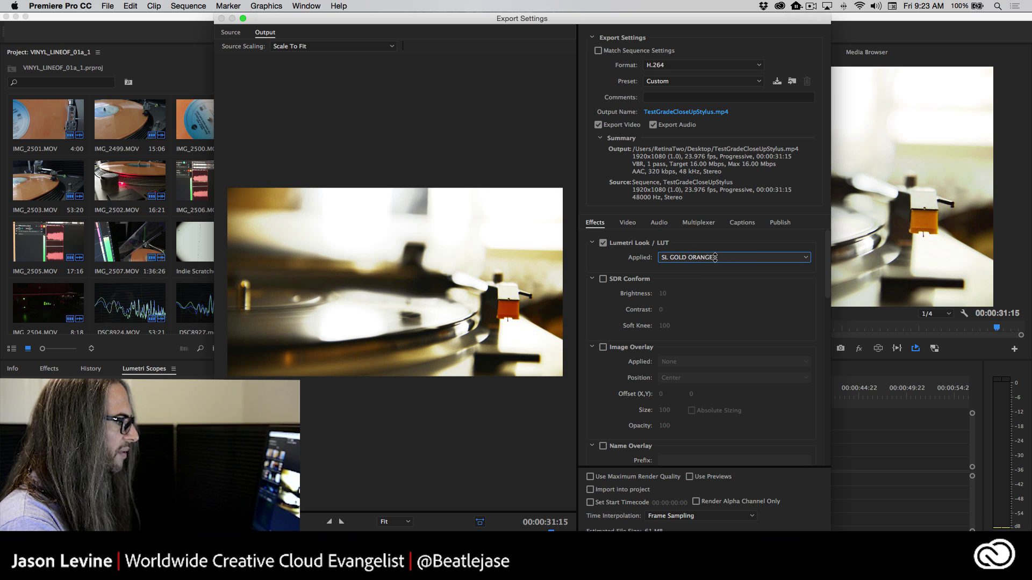
pyautogui.scroll(-1, 715, 257)
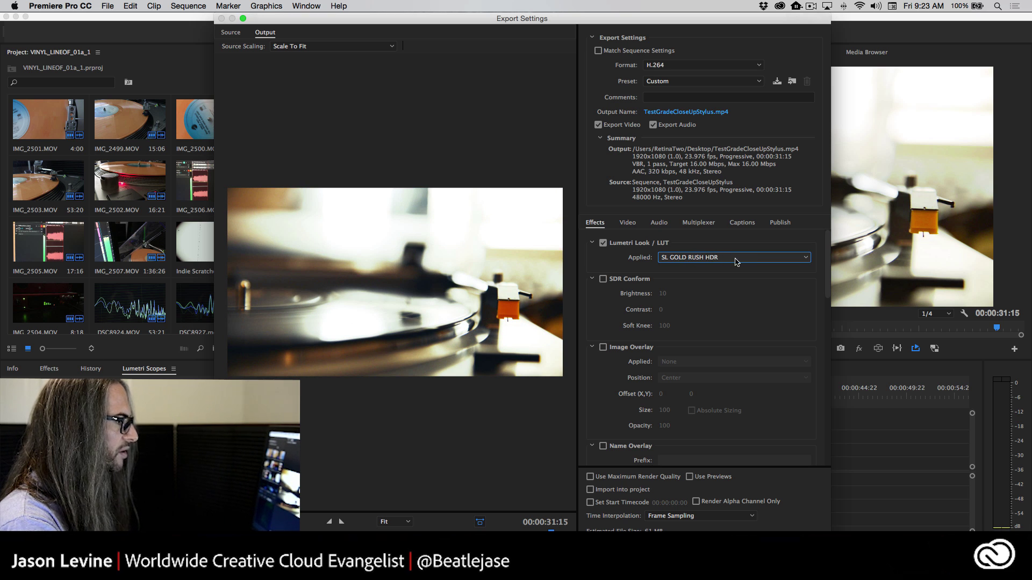
pyautogui.scroll(-3, 743, 261)
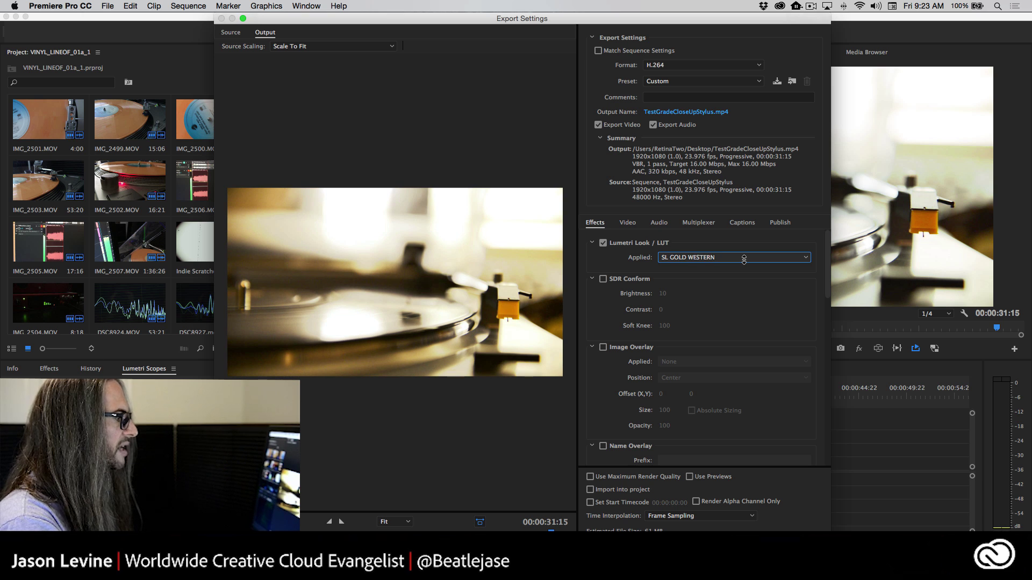
pyautogui.scroll(-4, 744, 260)
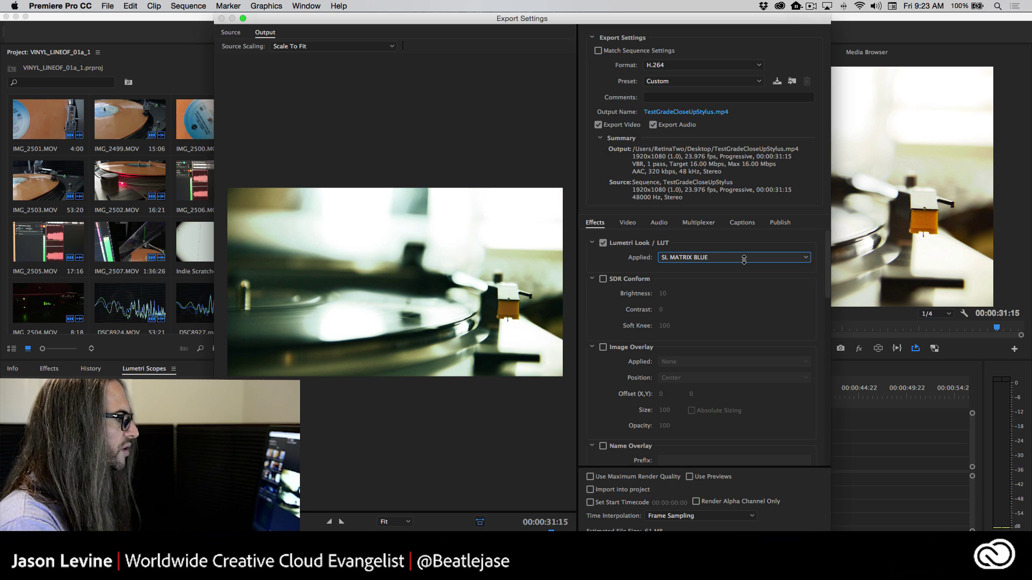
pyautogui.scroll(-2, 744, 260)
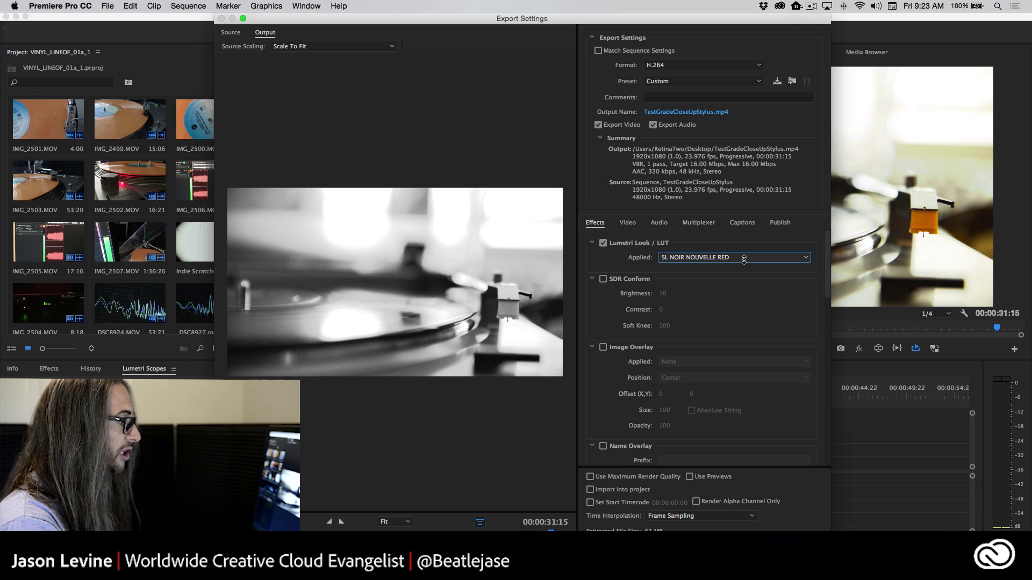
pyautogui.scroll(-1, 744, 261)
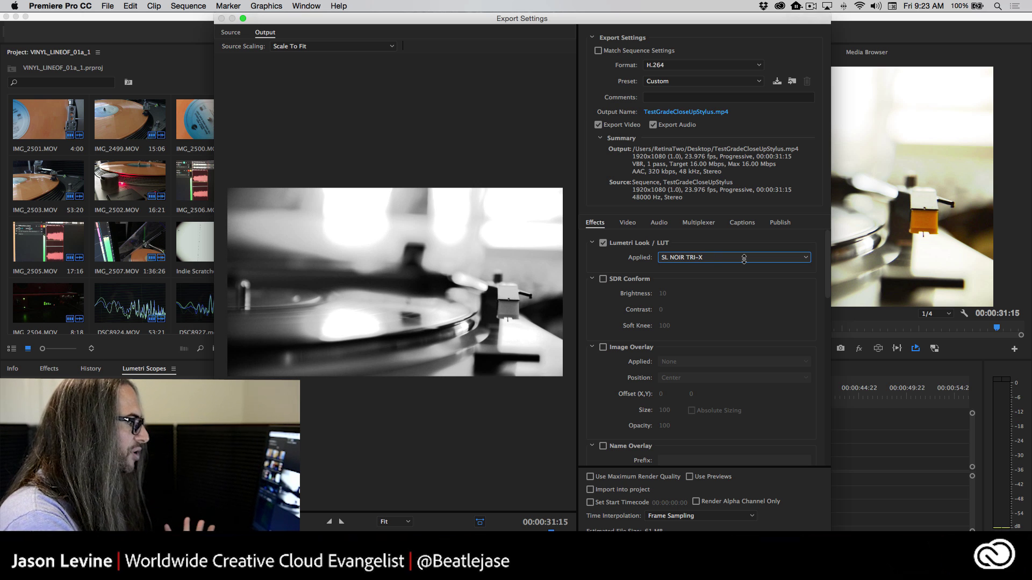
# - Go back through the looks to SL MATRIX BLUE and turn off the Lumetri Look / LUT effect
pyautogui.scroll(2, 744, 260)
pyautogui.scroll(4, 744, 258)
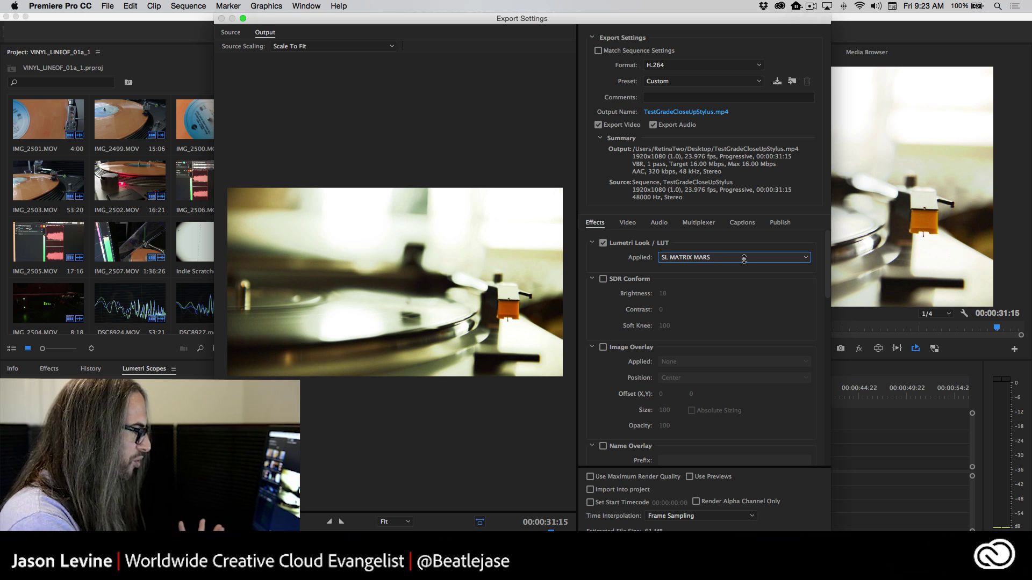
pyautogui.scroll(-1, 744, 261)
pyautogui.scroll(1, 745, 259)
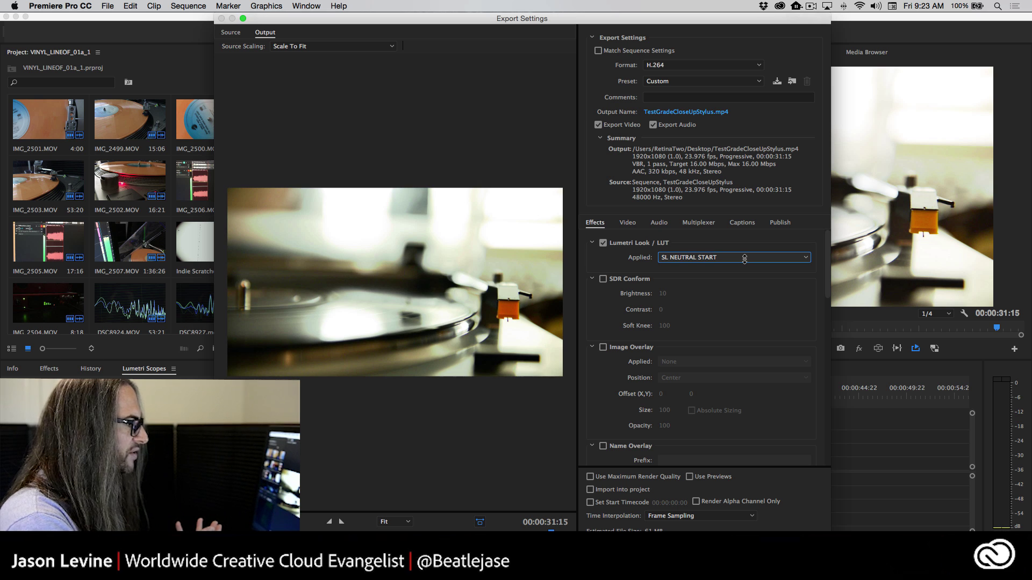
pyautogui.scroll(2, 744, 259)
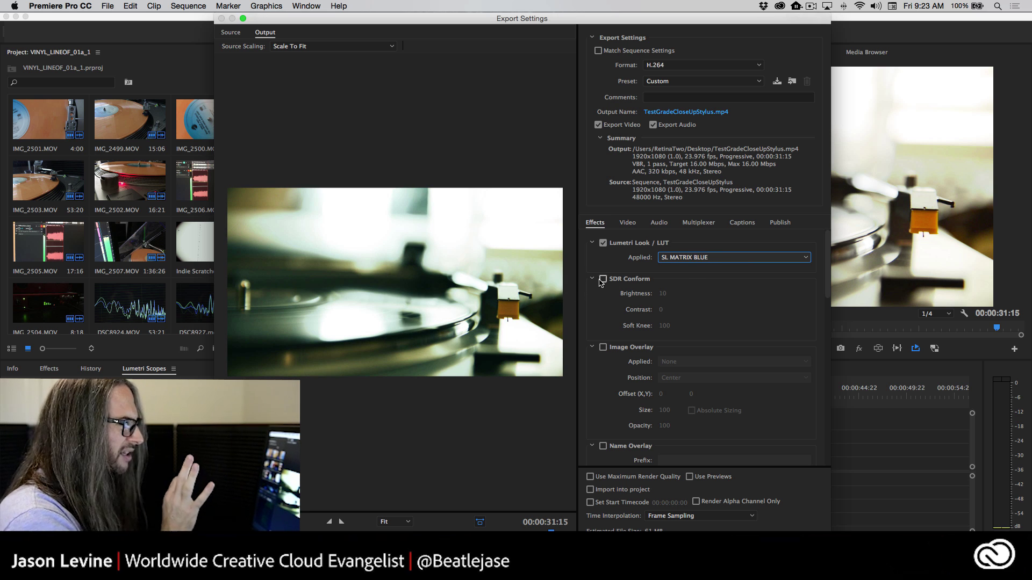
pyautogui.click(602, 243)
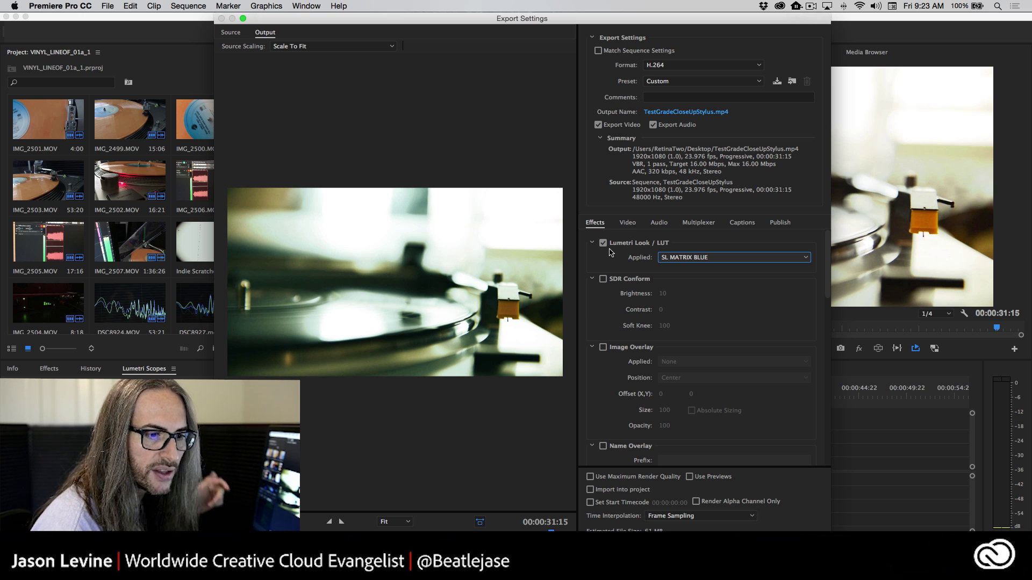
pyautogui.click(603, 243)
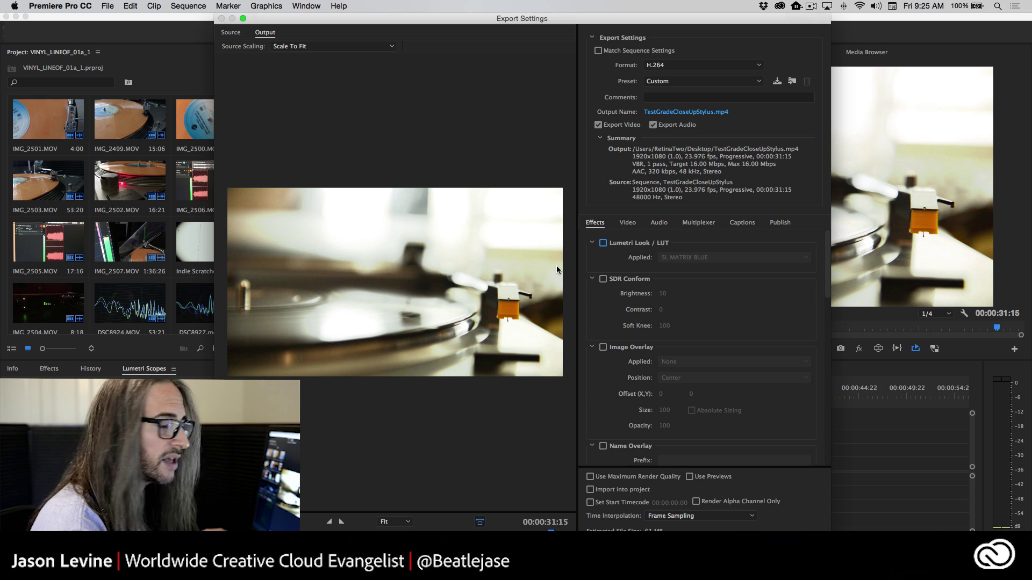
# - Enable the Image Overlay effect and apply JP_logo.png from the Desktop, previewing the file before choosing it
pyautogui.scroll(-3, 627, 344)
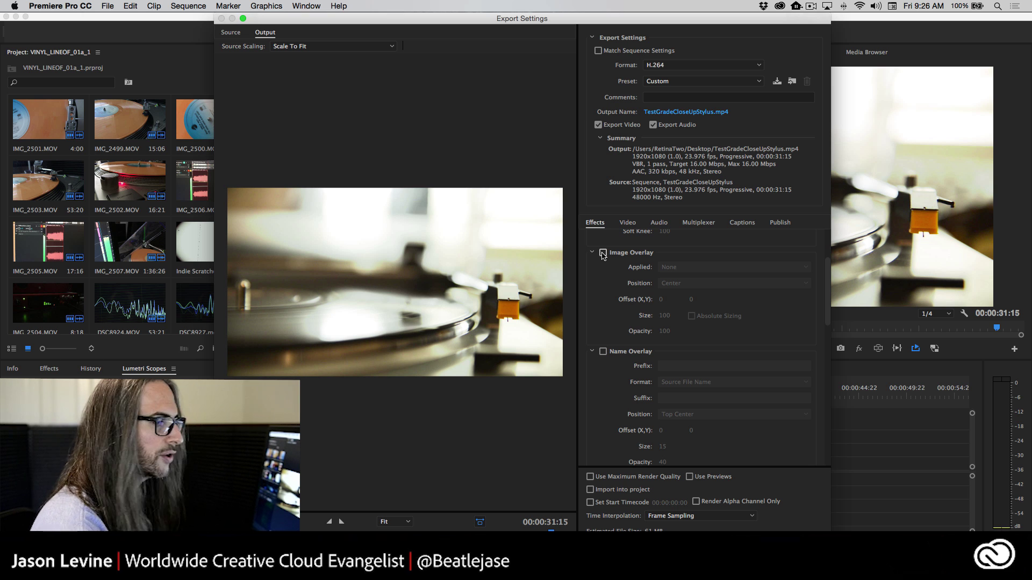
pyautogui.click(603, 253)
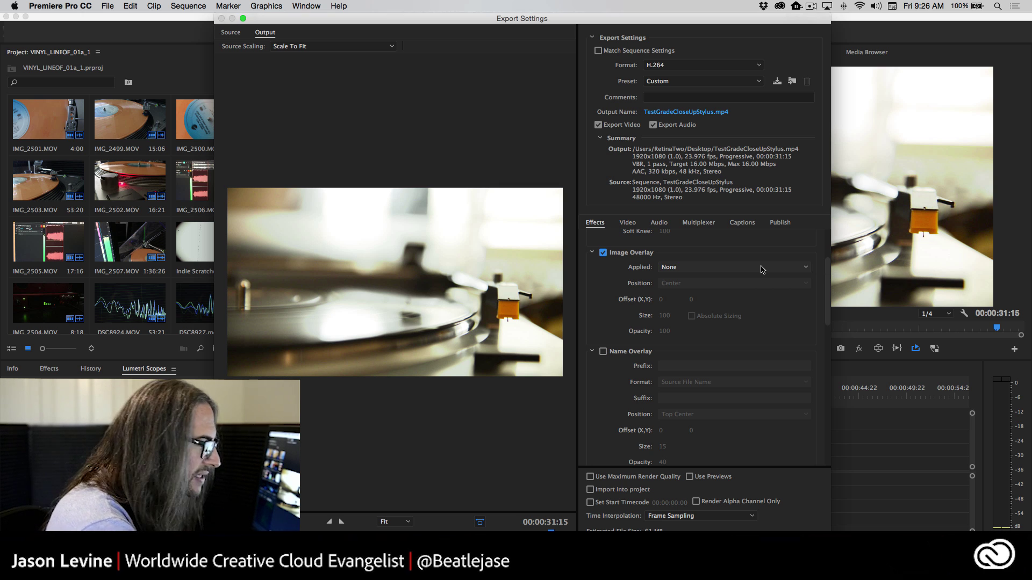
pyautogui.click(763, 269)
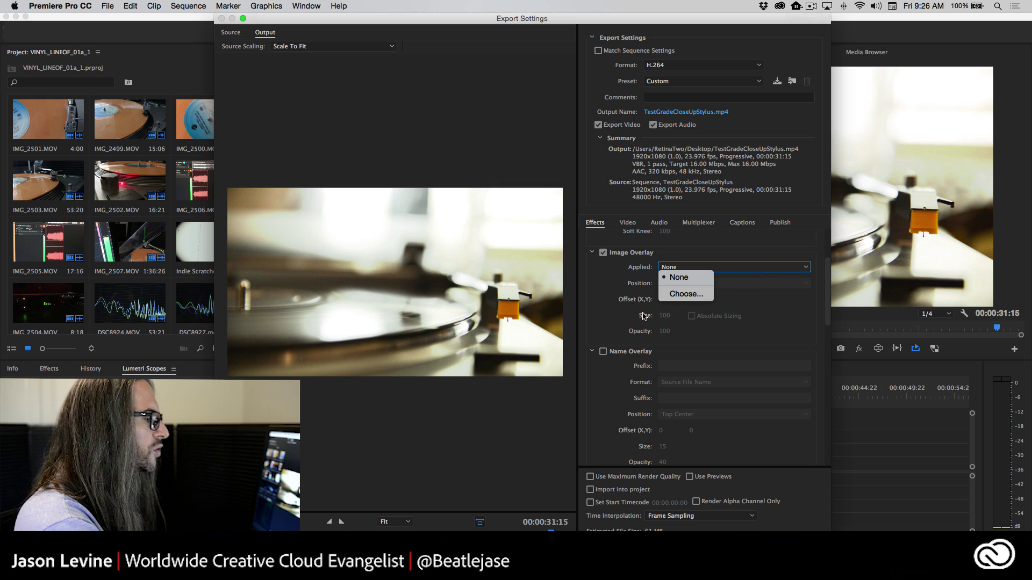
pyautogui.click(675, 296)
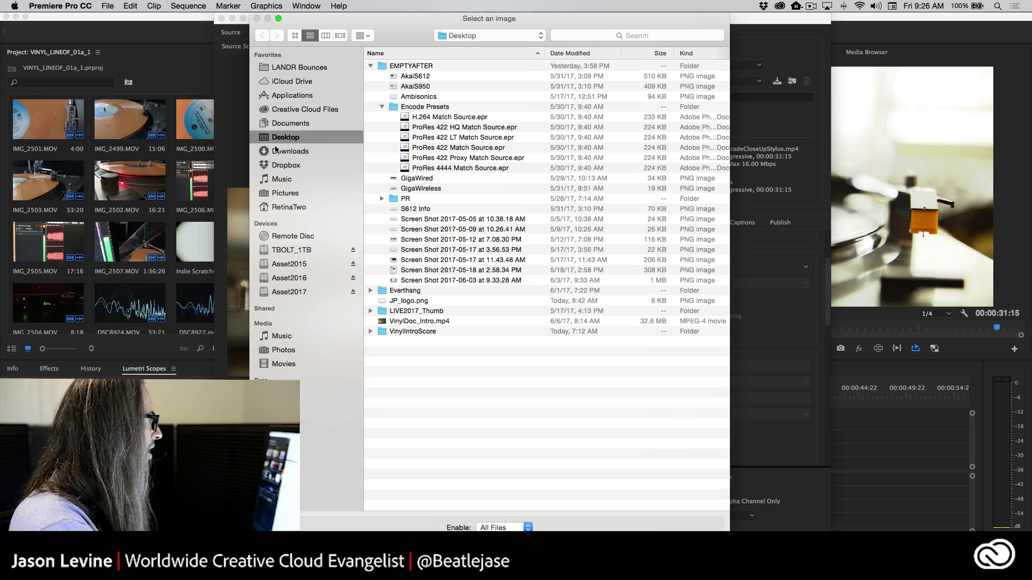
pyautogui.click(422, 300)
pyautogui.press('space')
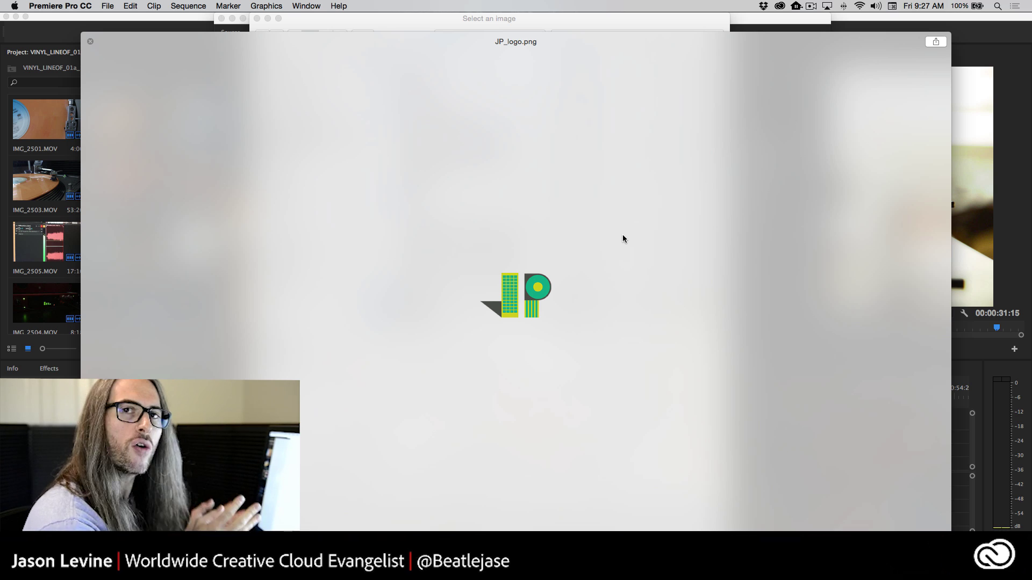
pyautogui.press('space')
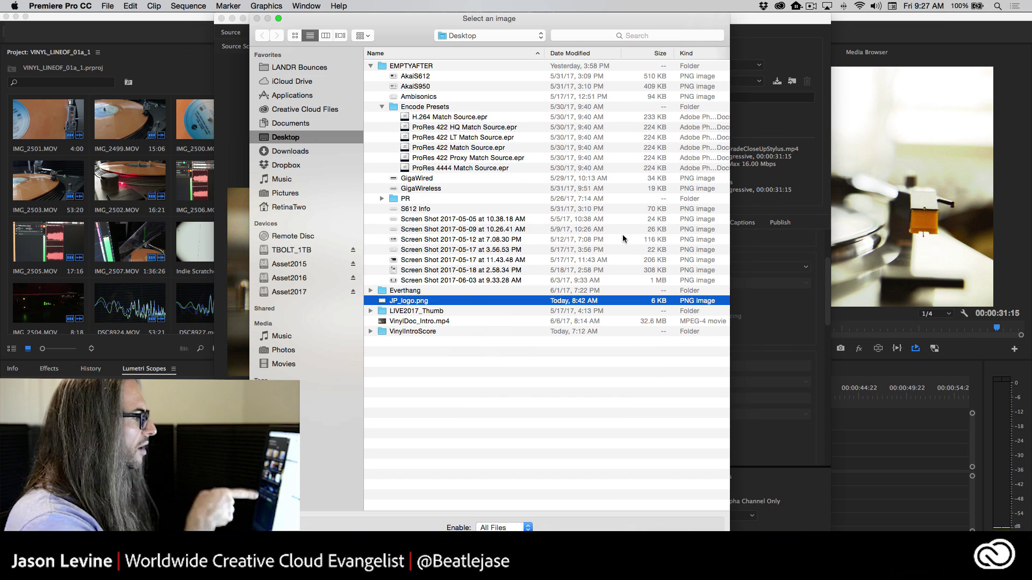
pyautogui.press('Return')
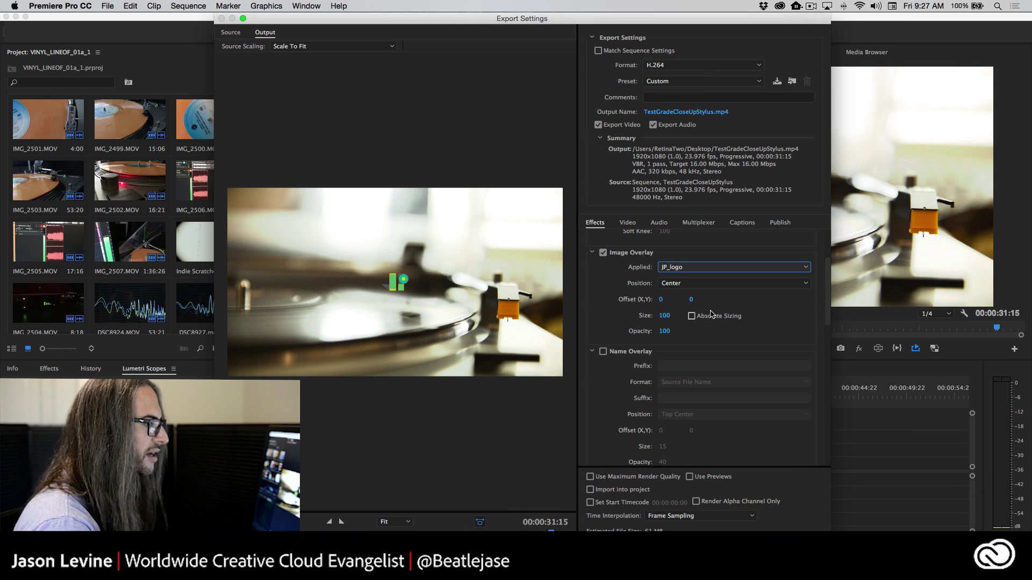
# - Try the Top Left, Top Right and Bottom Left positions for the logo overlay and settle on Bottom Right
pyautogui.click(699, 283)
pyautogui.click(705, 298)
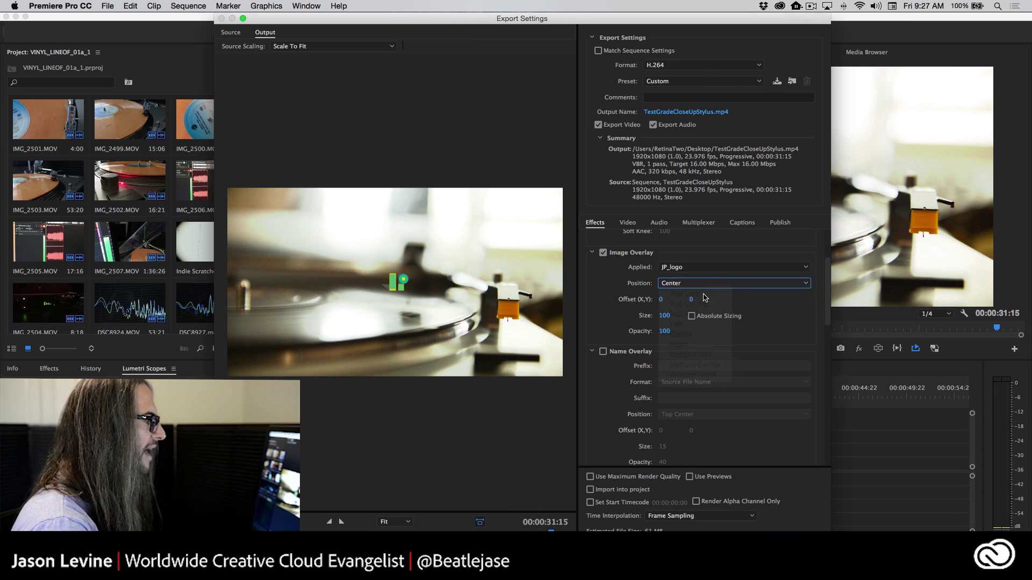
pyautogui.click(704, 284)
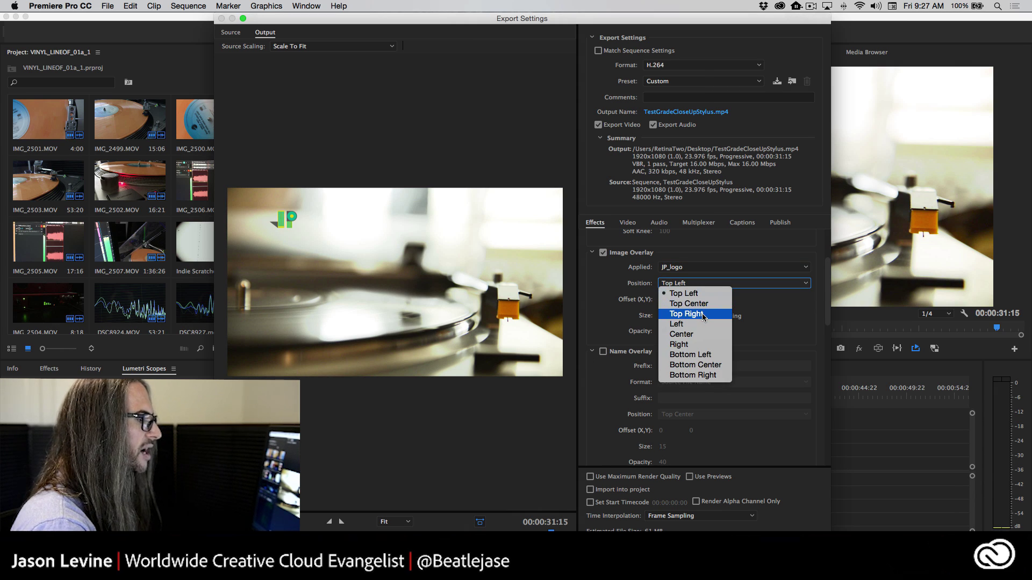
pyautogui.click(702, 315)
pyautogui.click(713, 283)
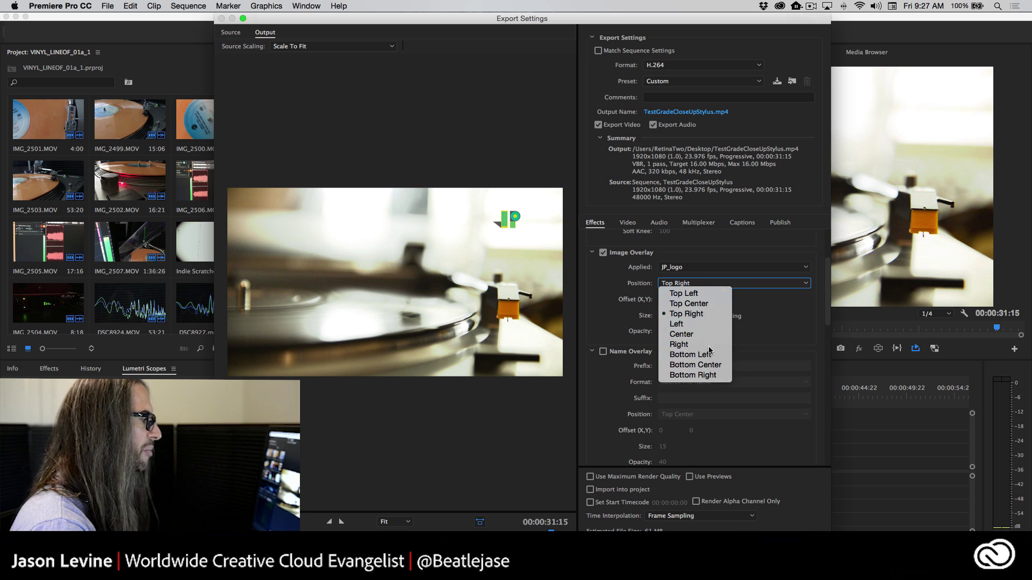
pyautogui.click(708, 355)
pyautogui.click(713, 285)
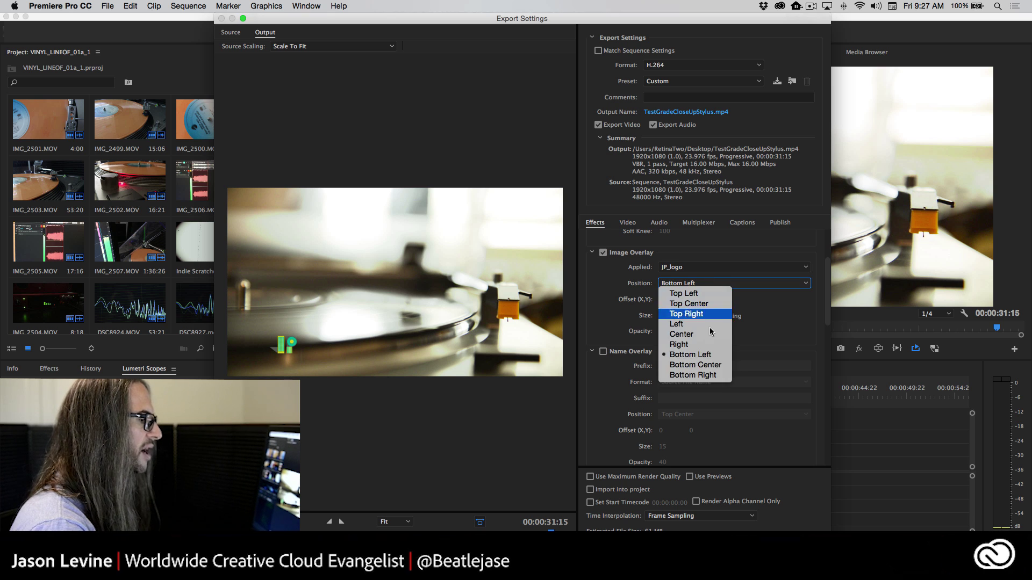
pyautogui.click(710, 375)
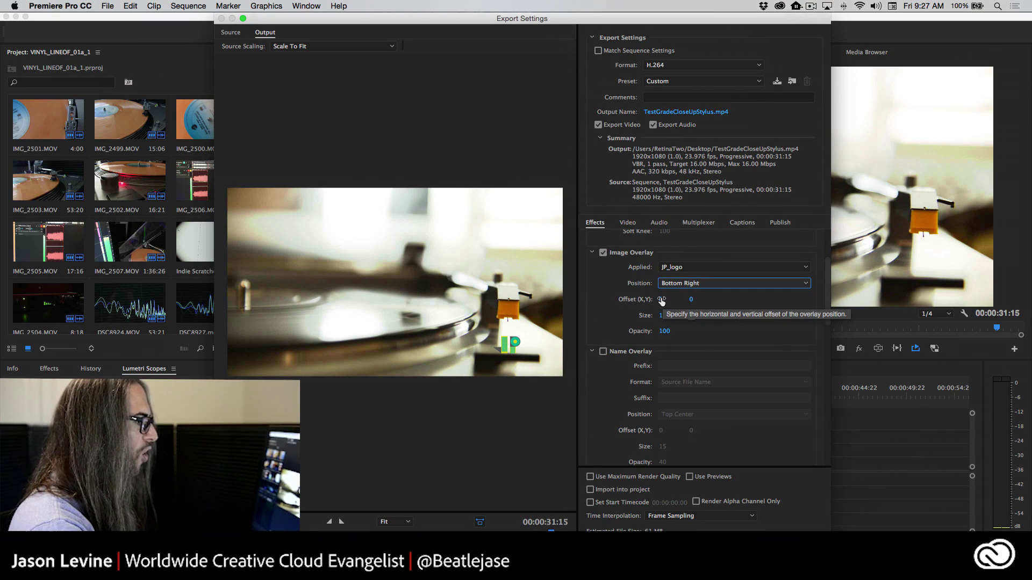
# - Set the logo overlay's offset to 180, 77, its size to 108 and its opacity to 60
pyautogui.moveTo(621, 293); pyautogui.dragTo(763, 305)
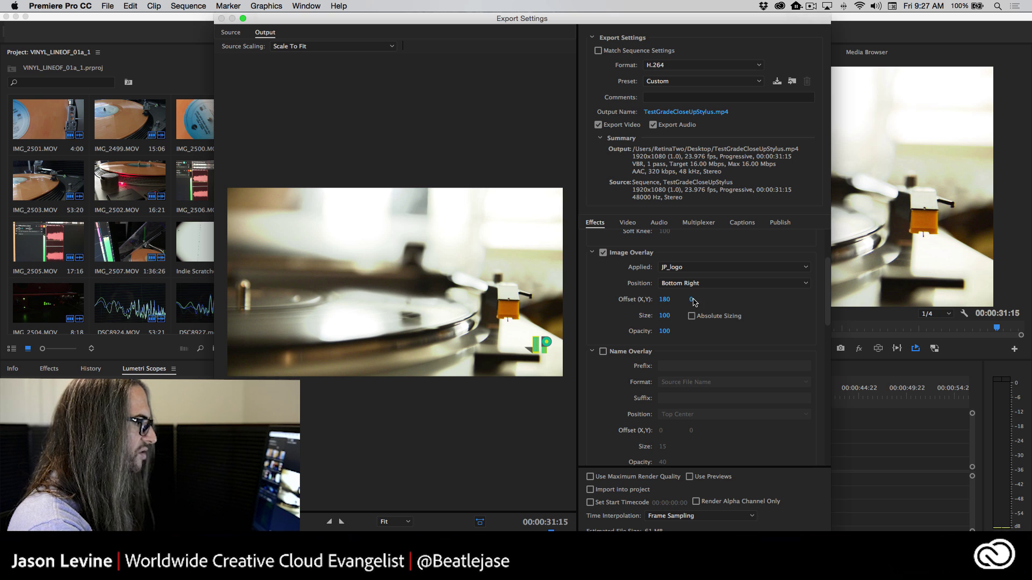
pyautogui.moveTo(691, 301); pyautogui.dragTo(734, 298)
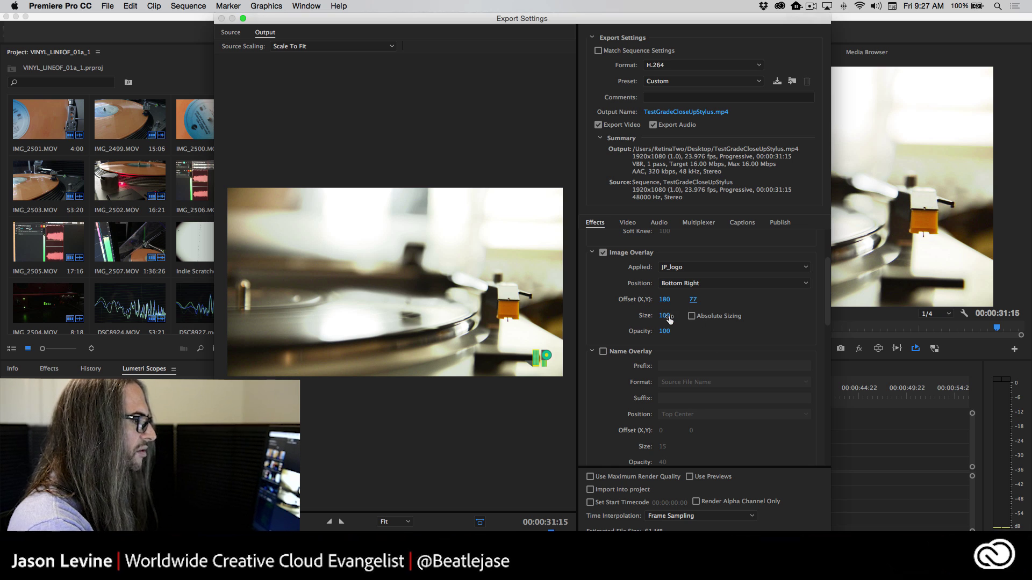
pyautogui.moveTo(670, 317)
pyautogui.mouseDown()
pyautogui.moveTo(713, 319)
pyautogui.moveTo(674, 319)
pyautogui.mouseUp()
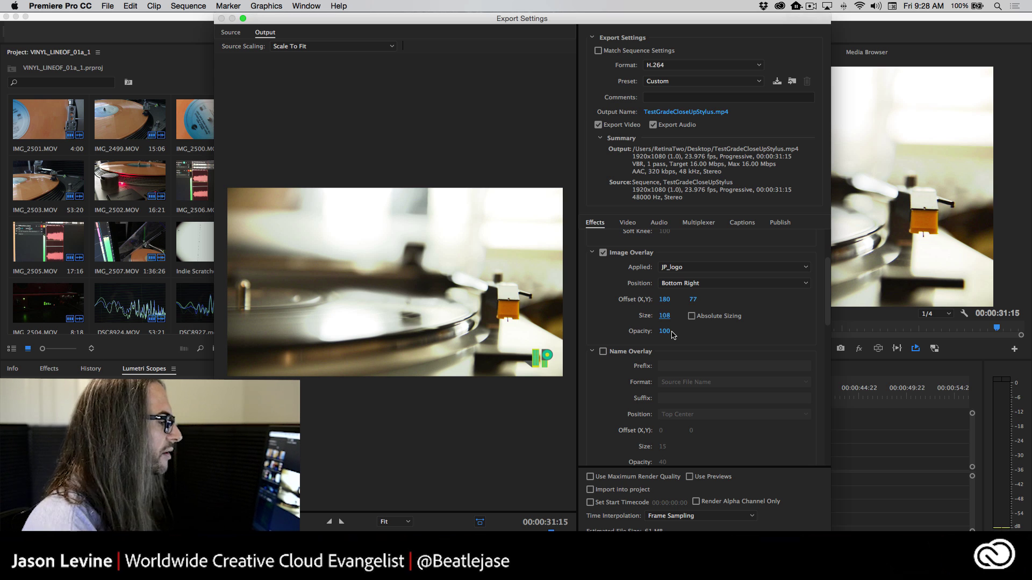
pyautogui.moveTo(662, 335); pyautogui.dragTo(622, 334)
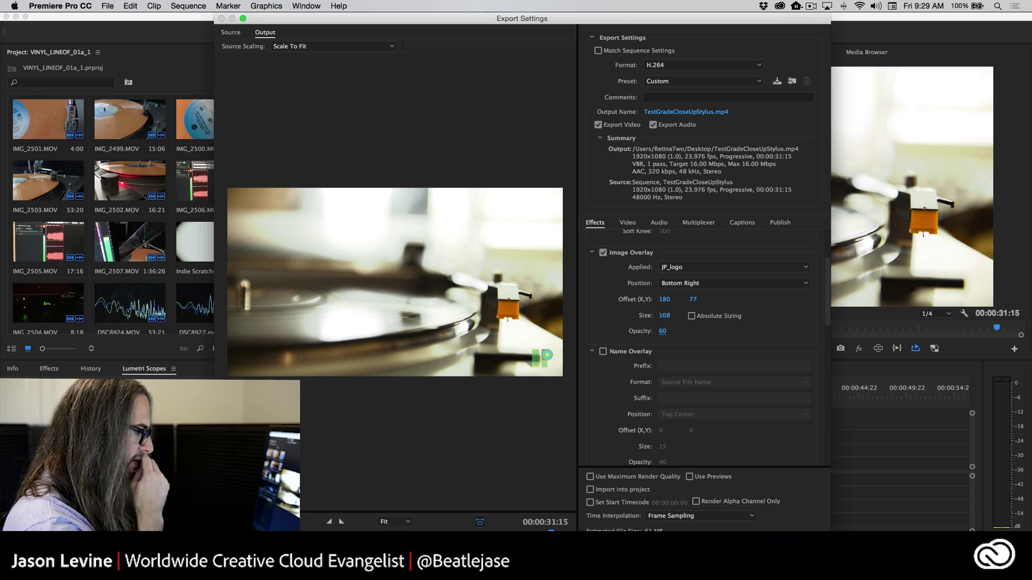
# - Shorten the export range to the first 3 seconds and export it to the Desktop as TestExport
pyautogui.moveTo(551, 541); pyautogui.dragTo(269, 540)
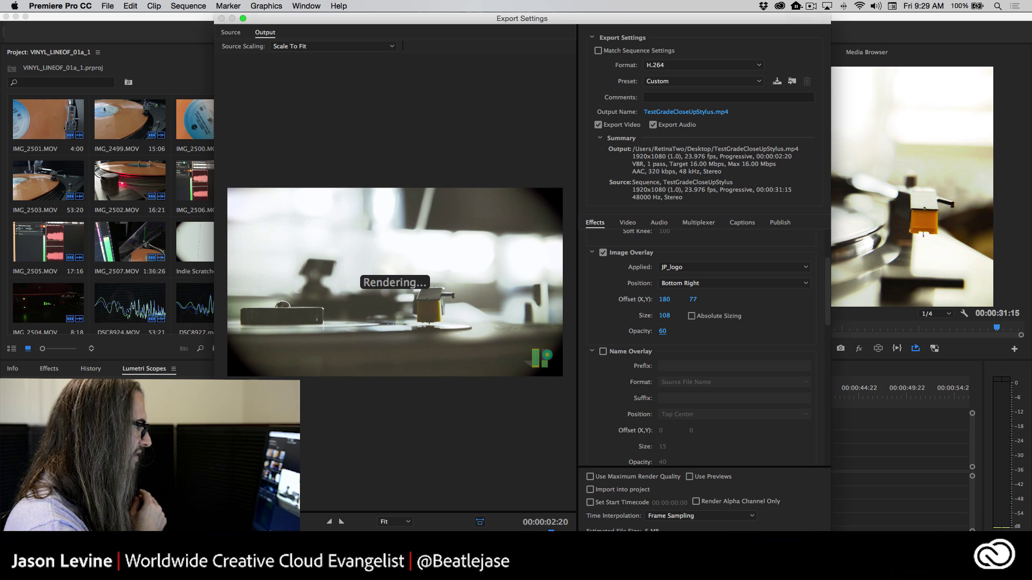
pyautogui.click(686, 112)
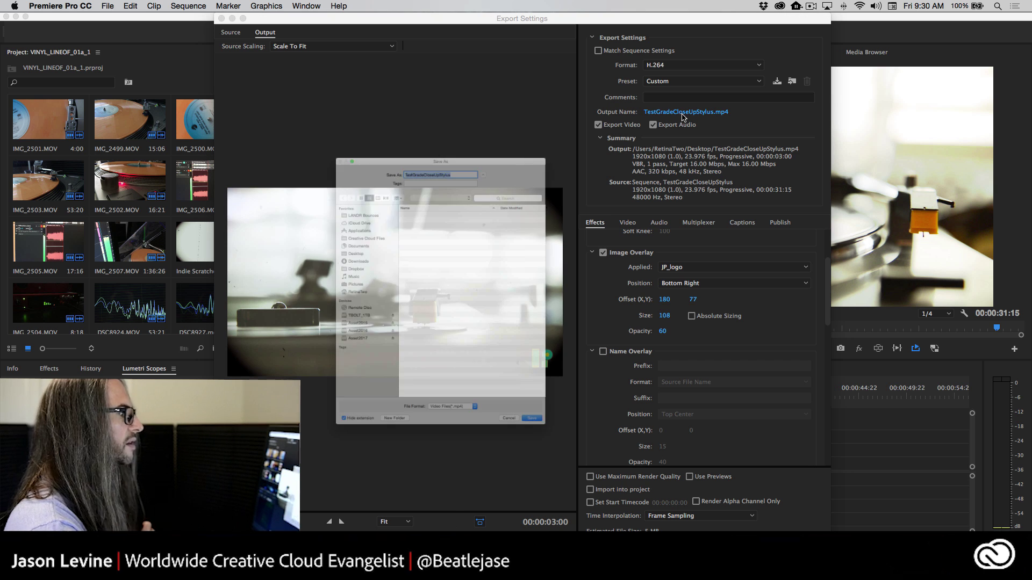
pyautogui.write('TestExport')
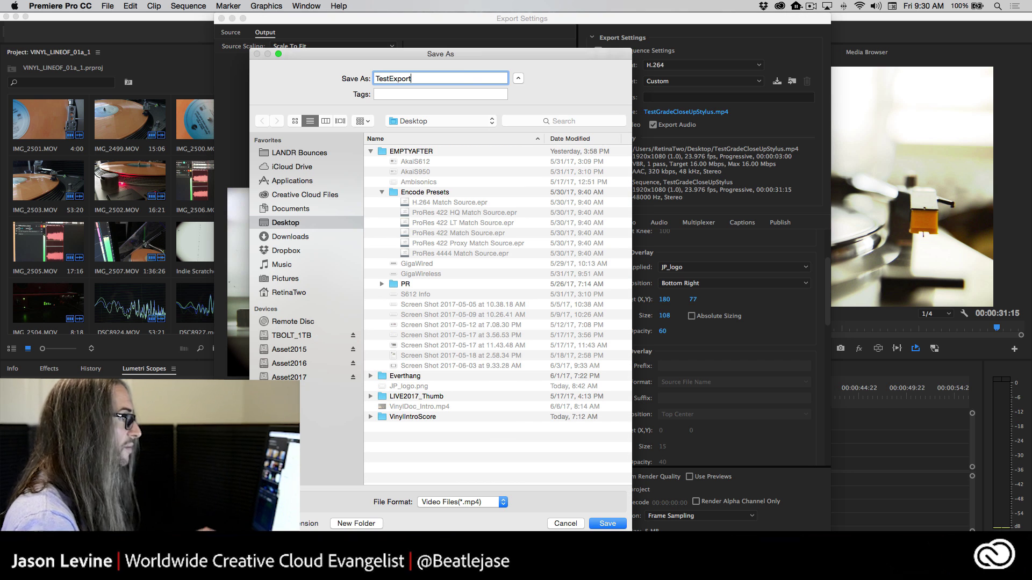
pyautogui.press('Return')
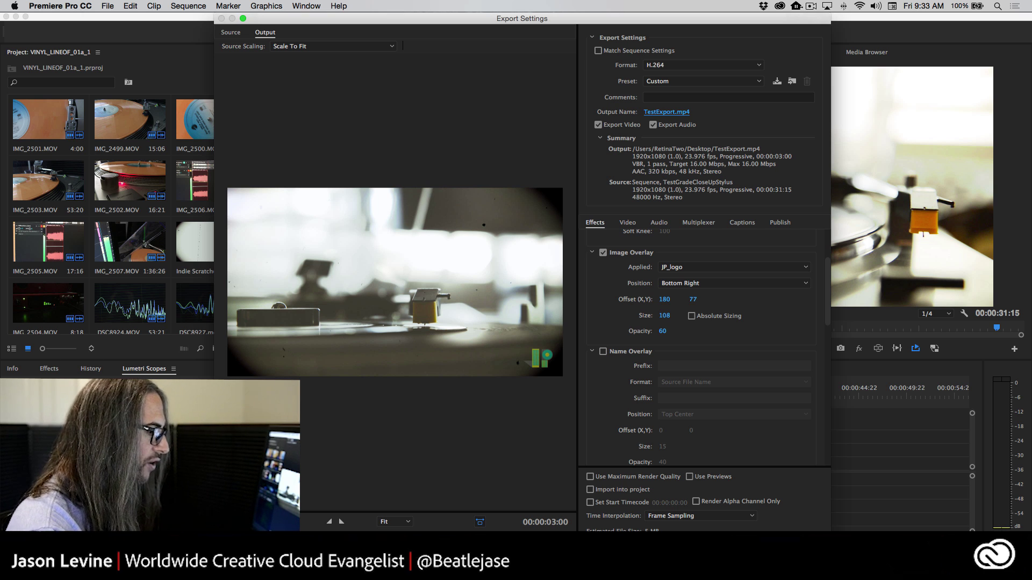
pyautogui.click(746, 546)
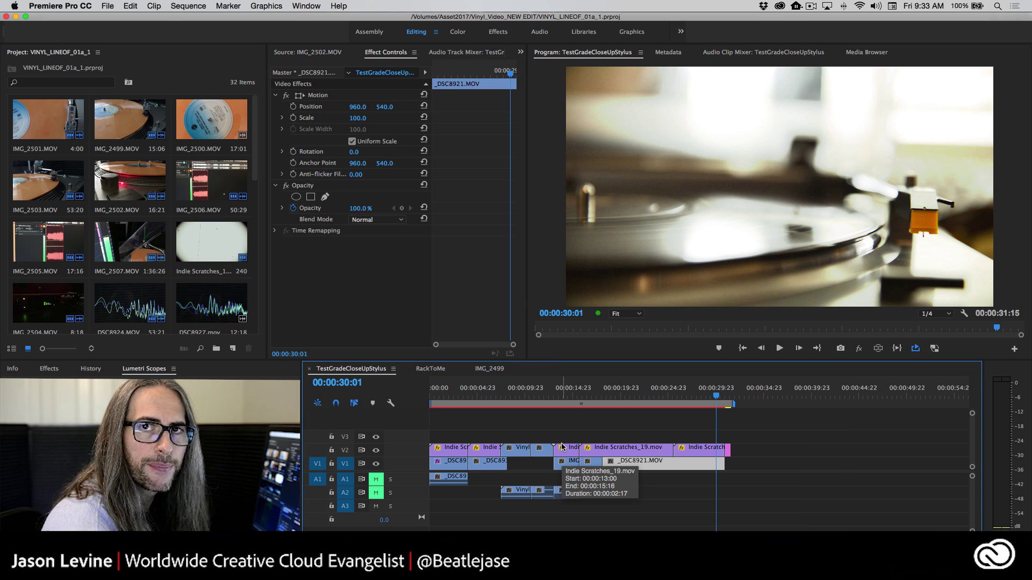
# - Switch to Finder and preview the exported TestExport.mp4 from the Desktop, checking the logo overlay in the video
pyautogui.press('super+Tab')
pyautogui.press('super+Tab')
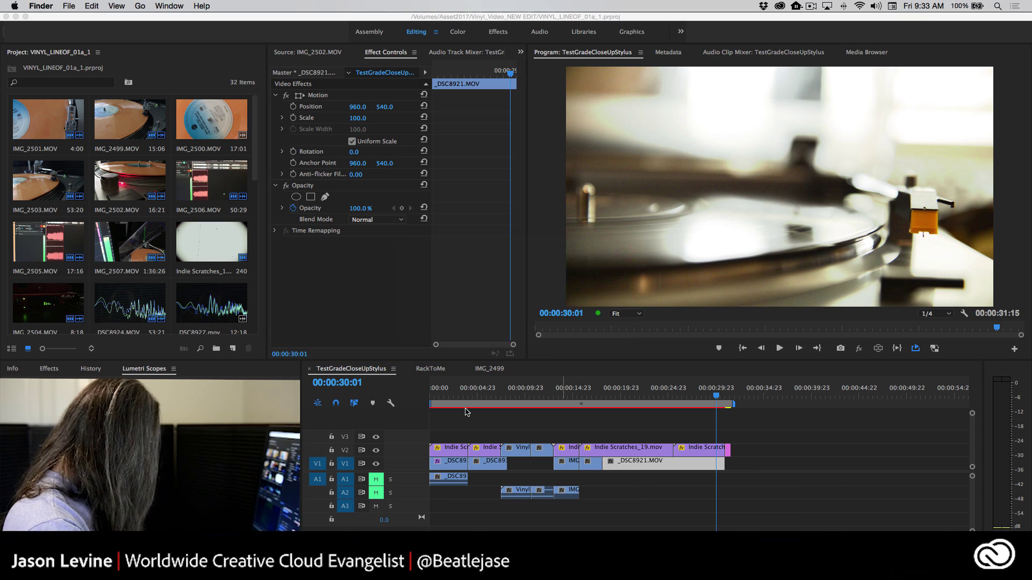
pyautogui.press('super+n')
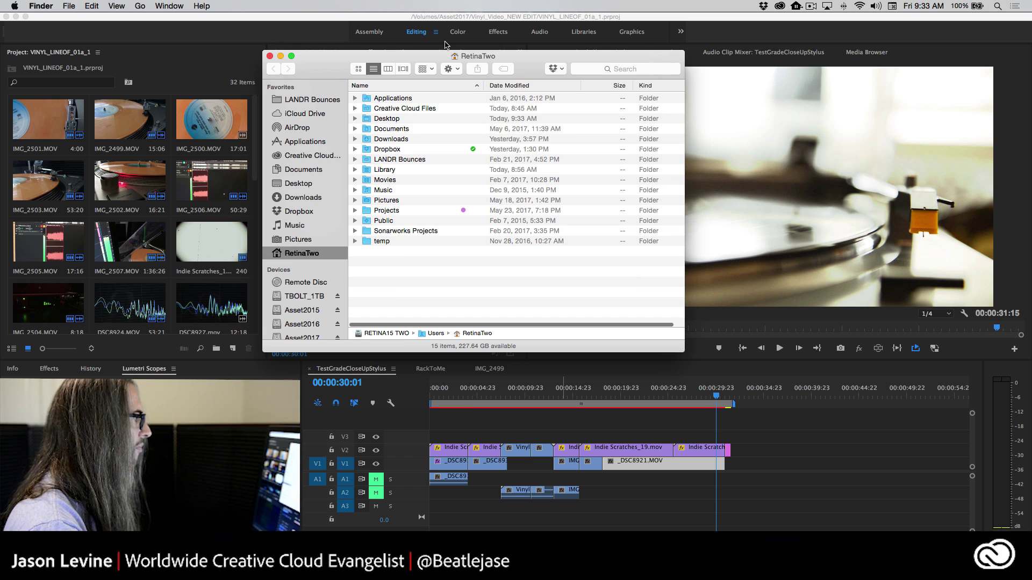
pyautogui.click(297, 181)
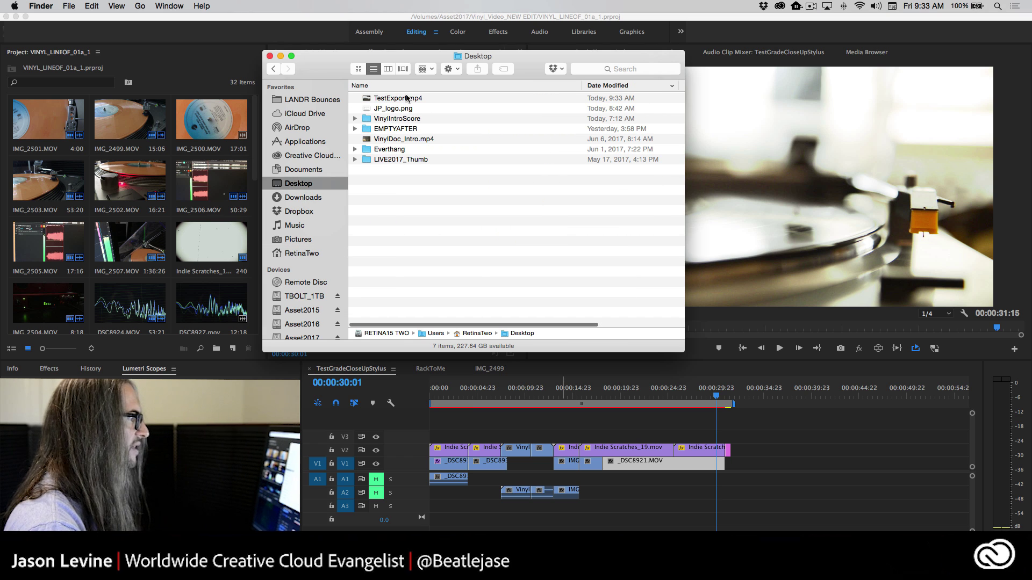
pyautogui.click(409, 98)
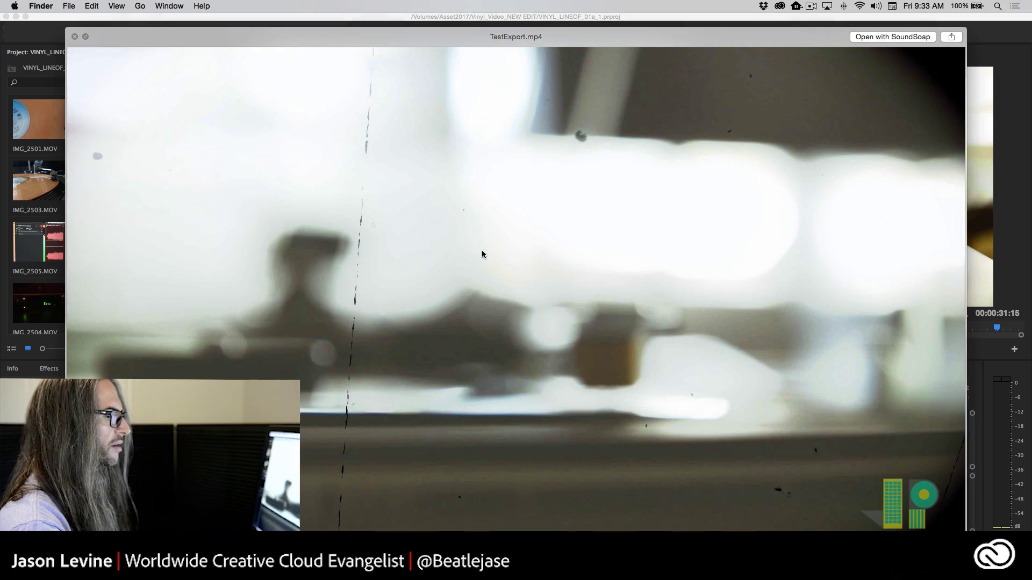
pyautogui.press('space')
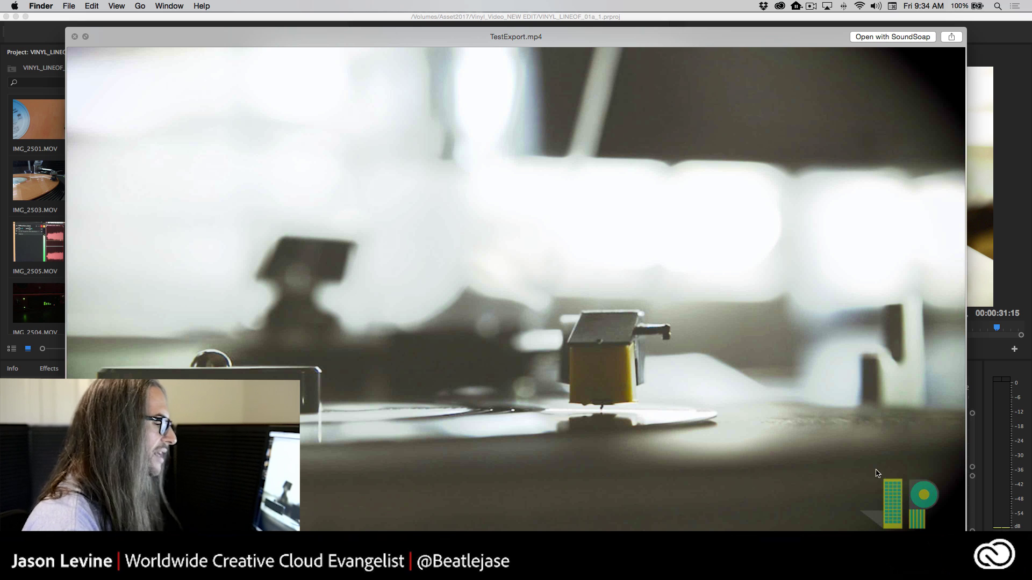
pyautogui.press('space')
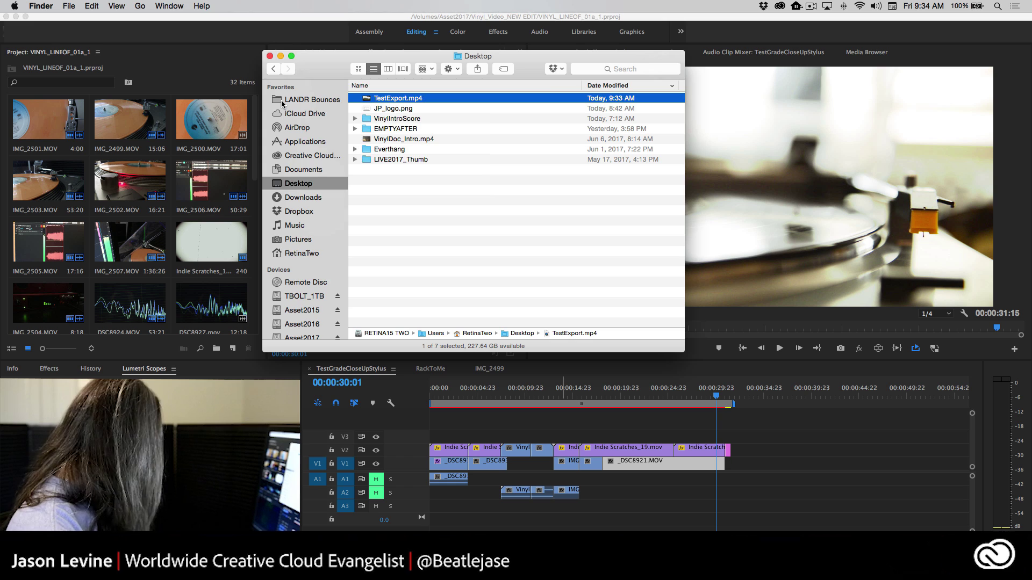
# - Return to Premiere Pro and review the Memory preferences, closing them without changes
pyautogui.press('super+Tab')
pyautogui.click(54, 6)
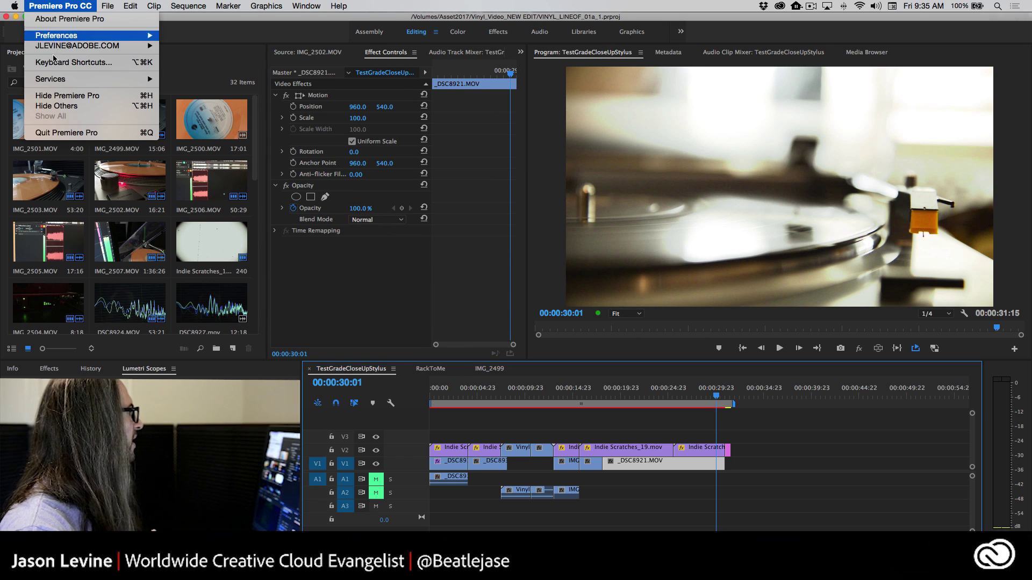
pyautogui.moveTo(57, 38)
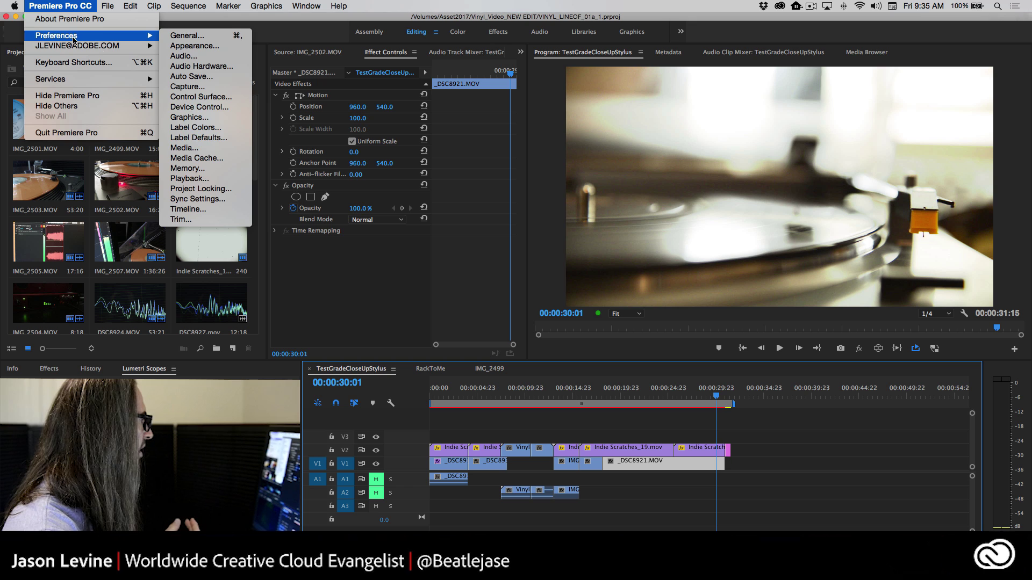
pyautogui.click(205, 172)
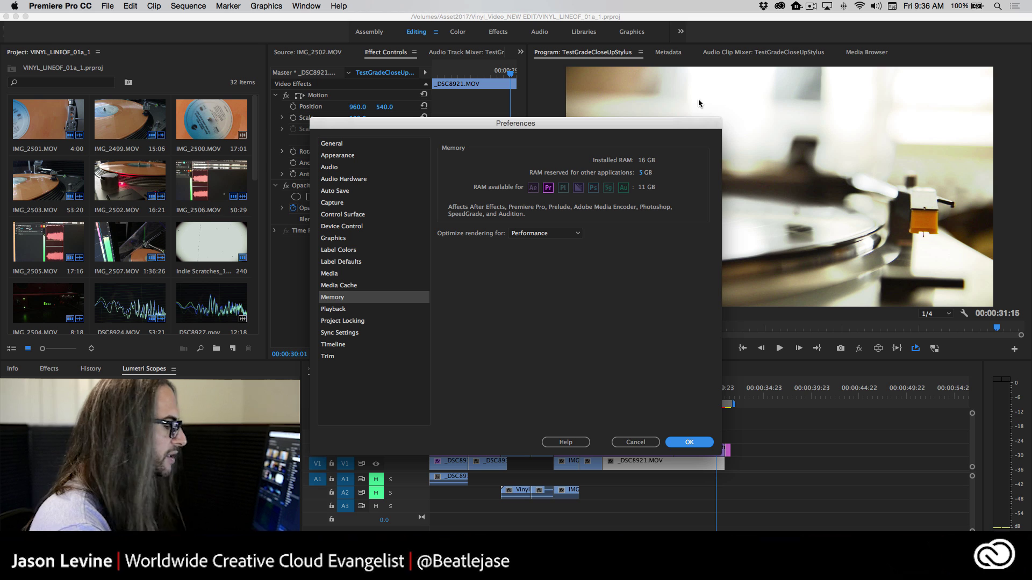
pyautogui.click(629, 443)
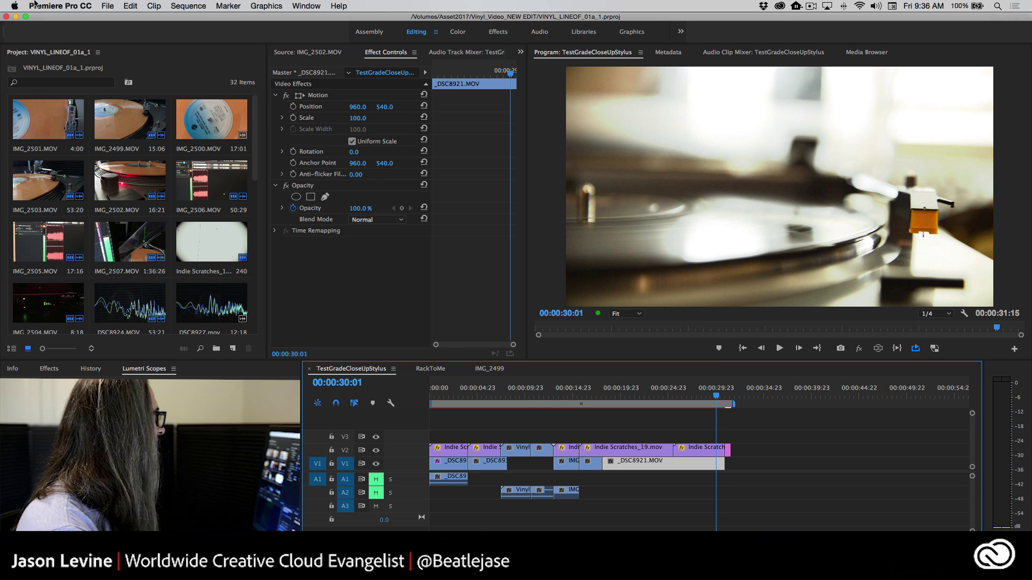
# - Reopen the sequence's media export settings and turn on the SL MATRIX BLUE Lumetri Look, comparing the output with and without it
pyautogui.click(107, 6)
pyautogui.moveTo(178, 272)
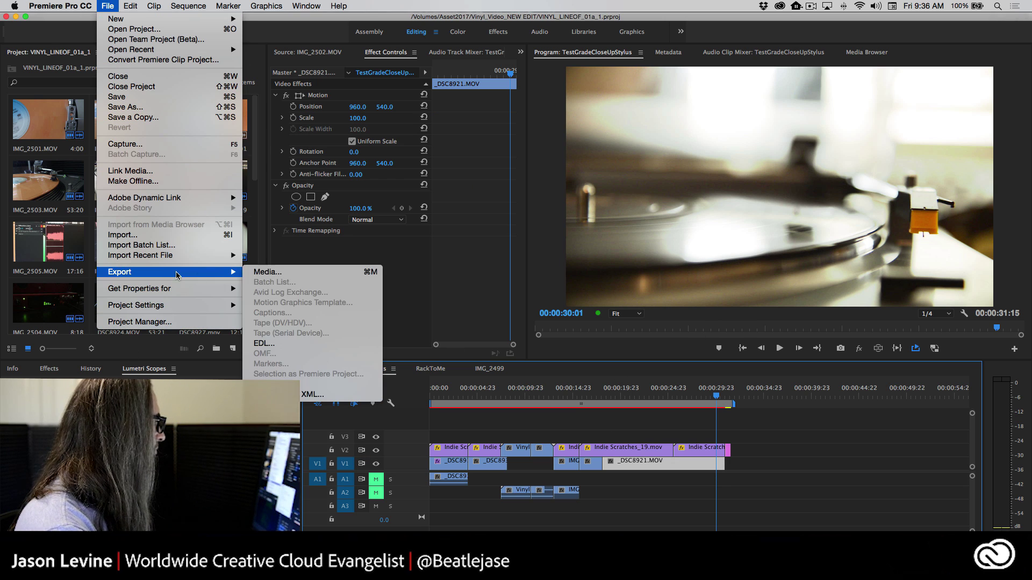
pyautogui.click(267, 273)
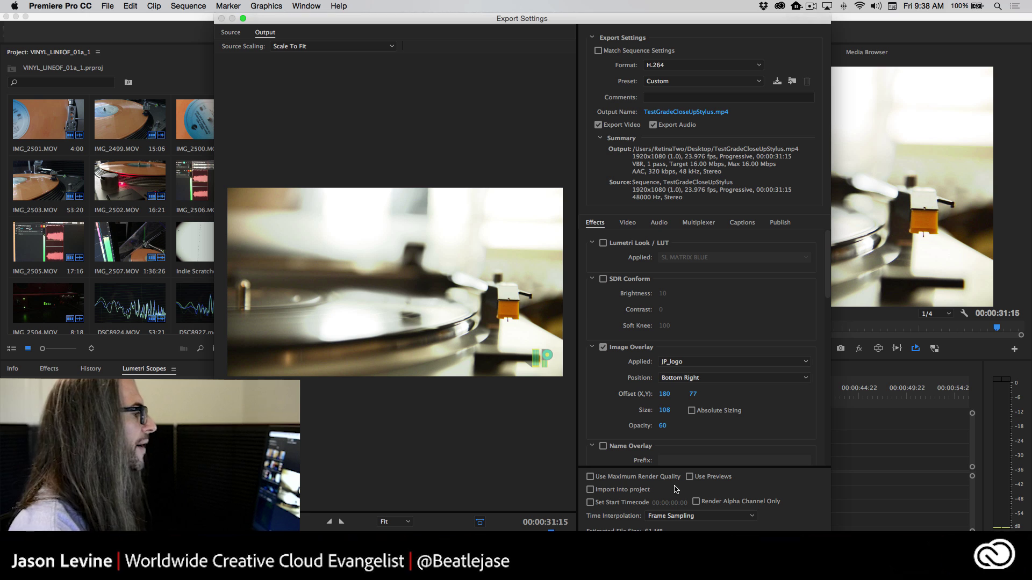
pyautogui.click(603, 243)
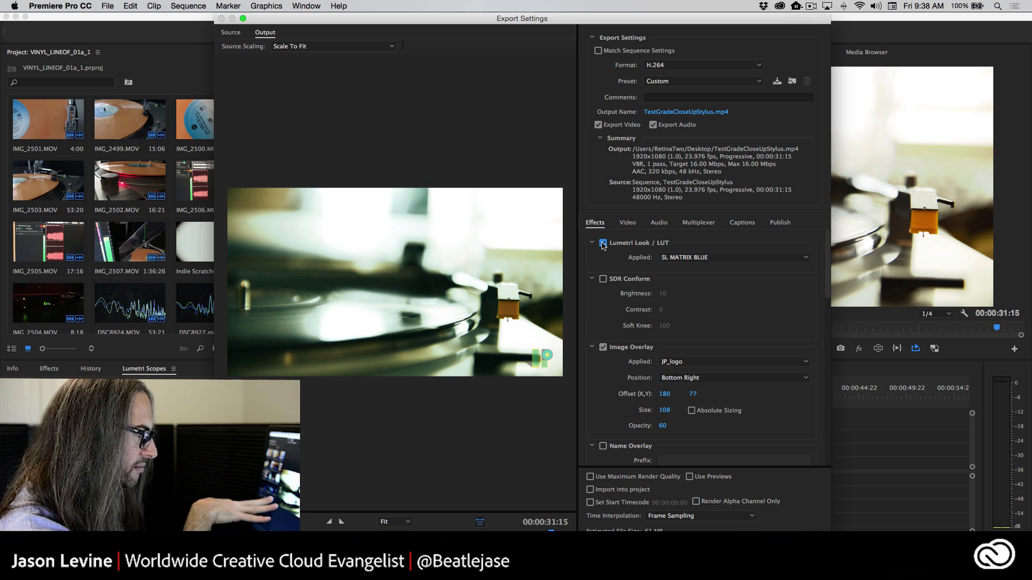
pyautogui.click(602, 244)
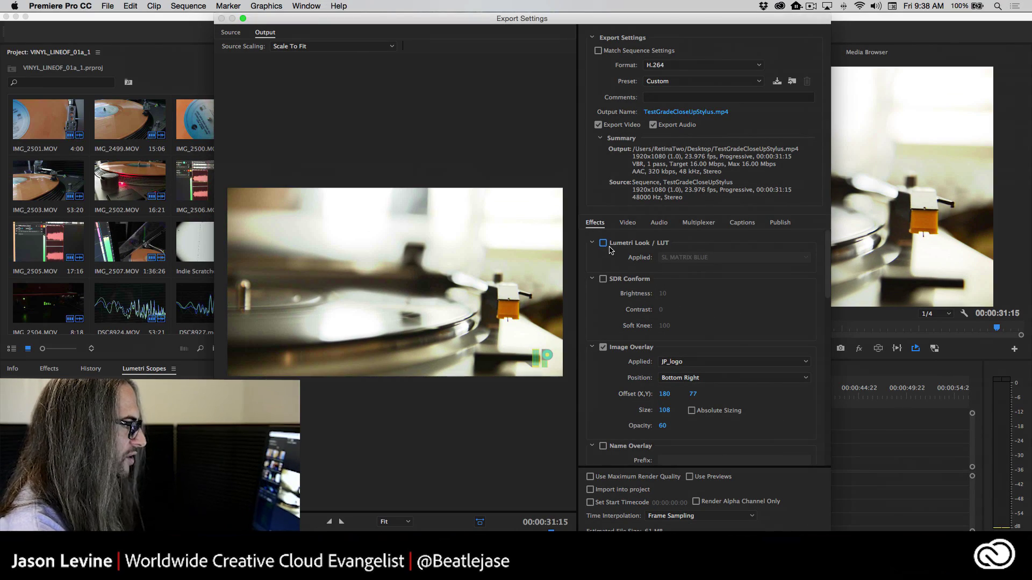
pyautogui.click(603, 244)
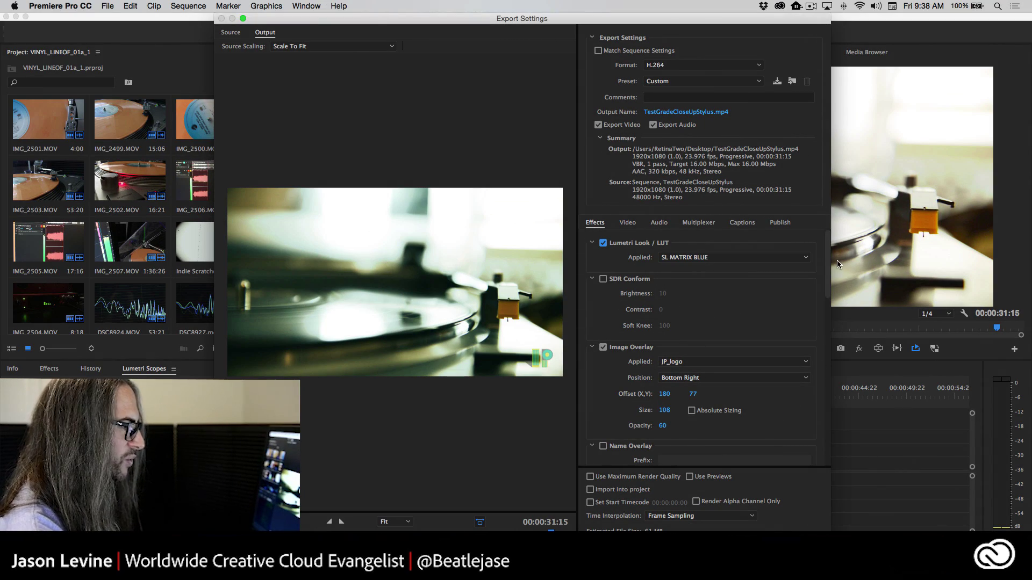
# - Turn on the Name Overlay export effect and review its format options, keeping Source File Name
pyautogui.scroll(-5, 833, 279)
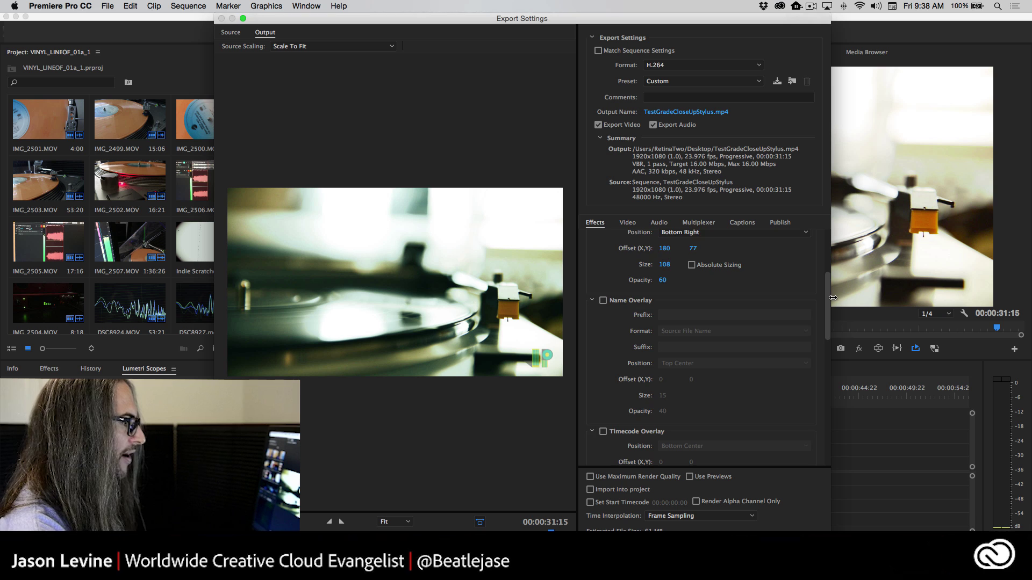
pyautogui.scroll(-3, 833, 298)
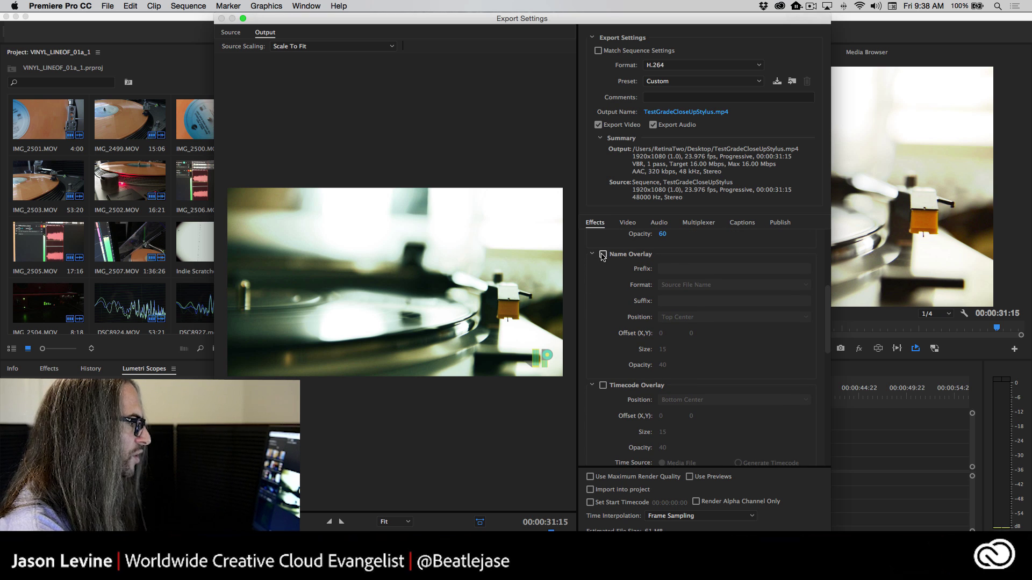
pyautogui.click(603, 255)
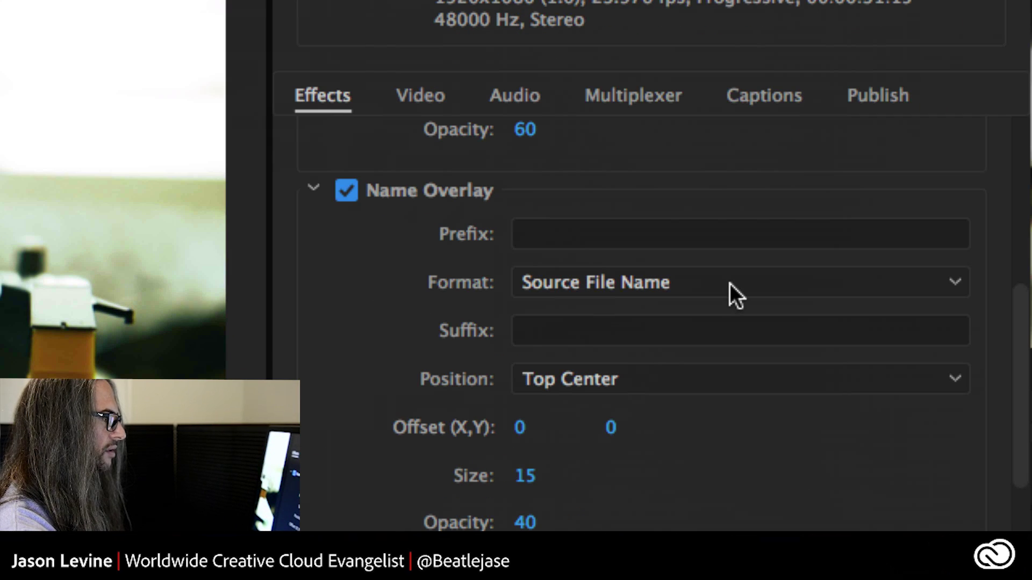
pyautogui.click(730, 283)
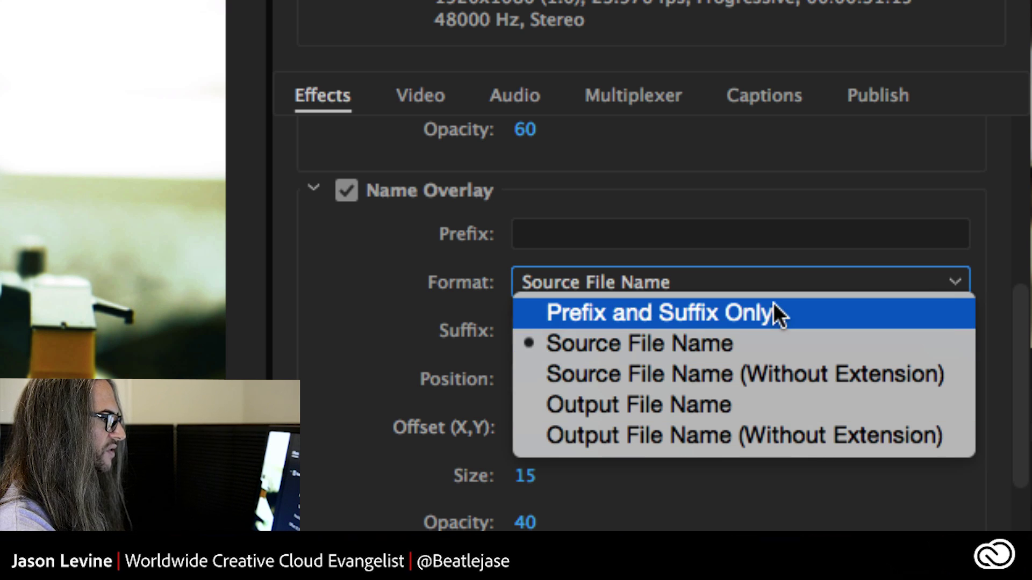
pyautogui.click(746, 268)
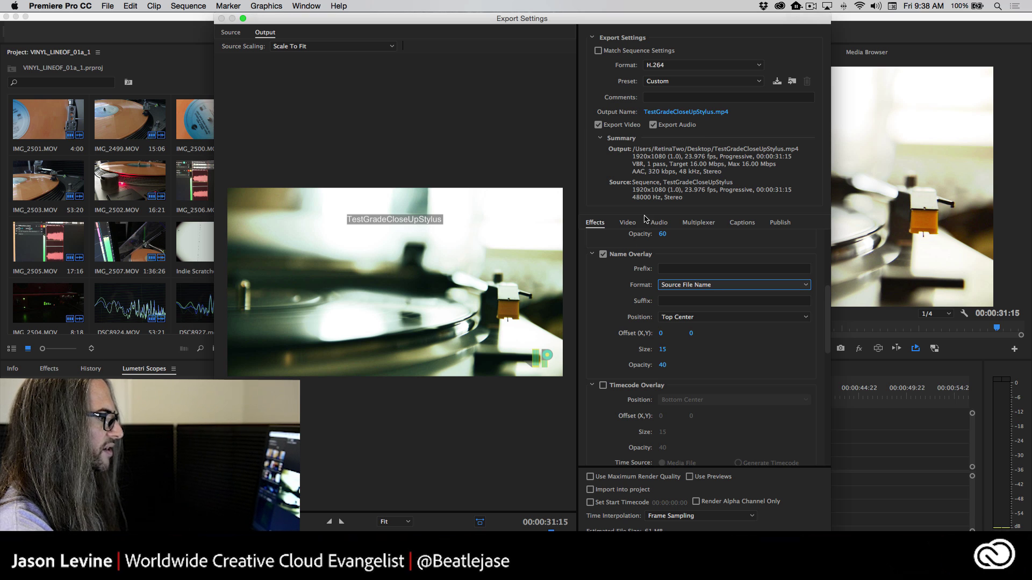
# - Set the name overlay's prefix to Rushes1_ and review its position options, keeping Top Center
pyautogui.click(674, 270)
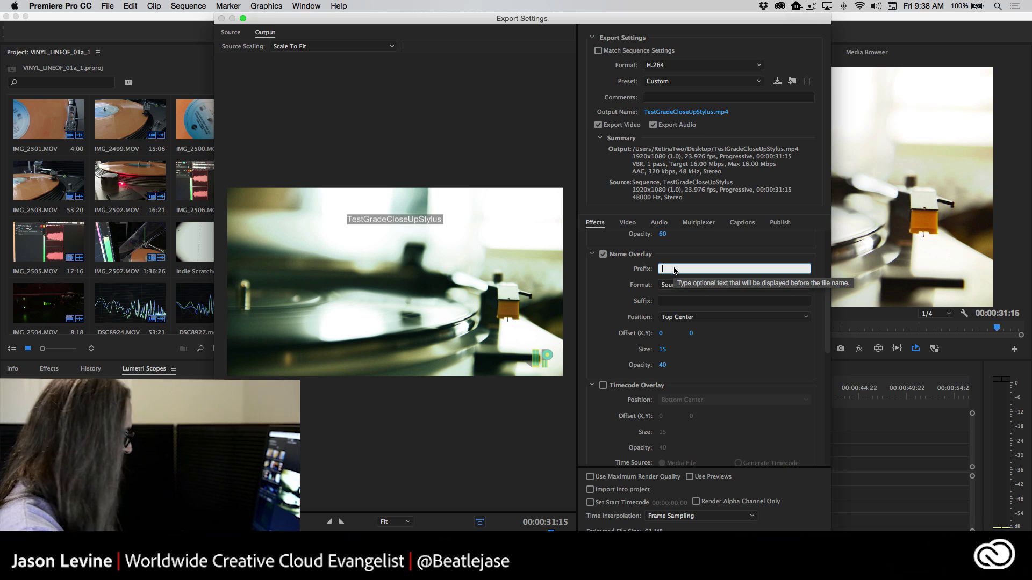
pyautogui.write('Rush')
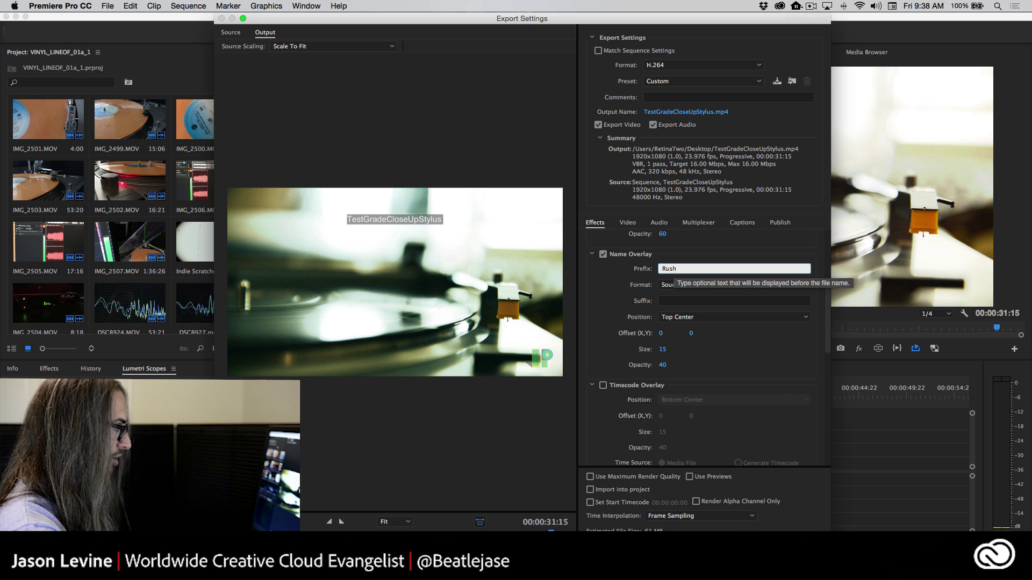
pyautogui.write('es1_')
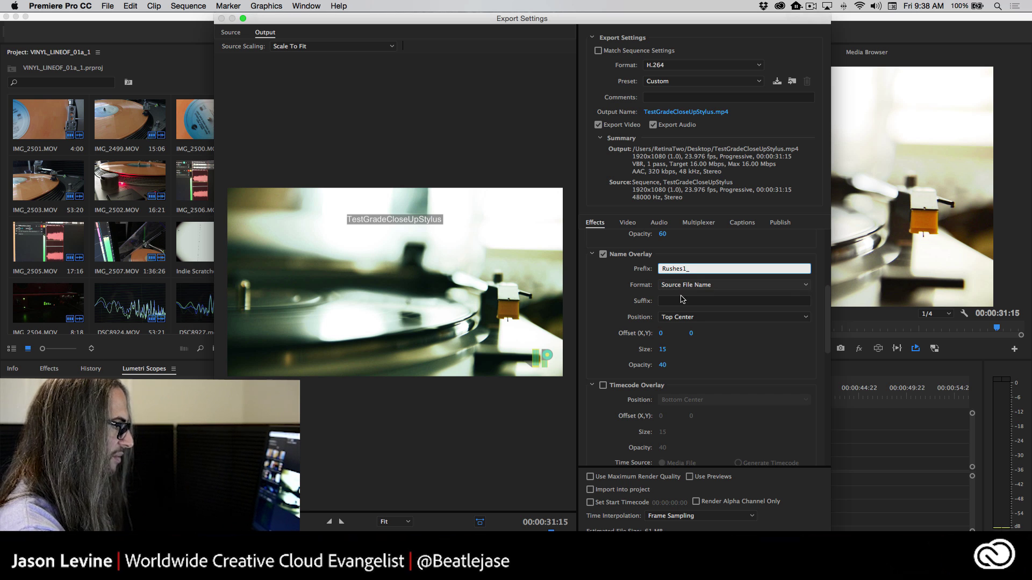
pyautogui.click(694, 316)
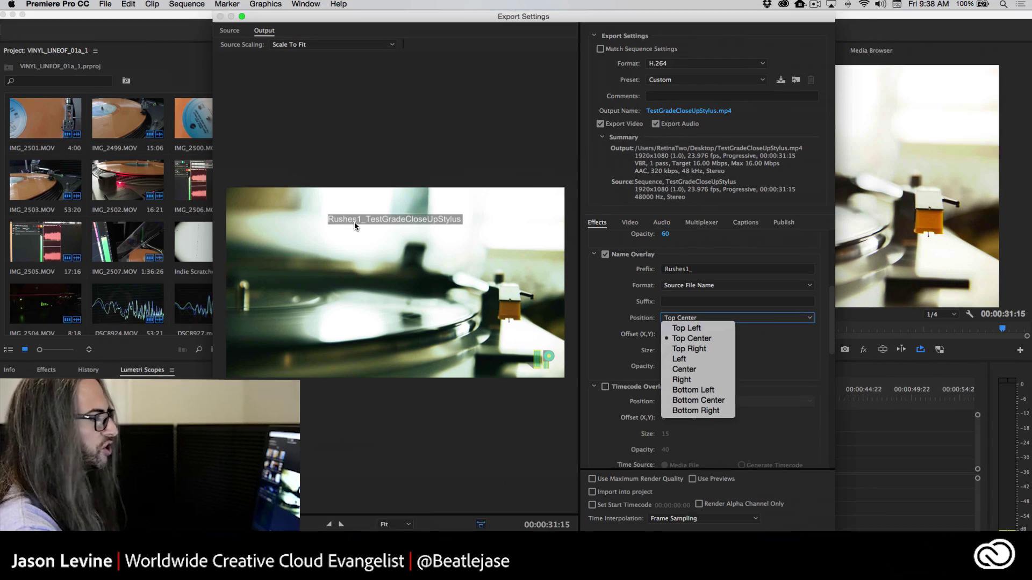
pyautogui.click(701, 275)
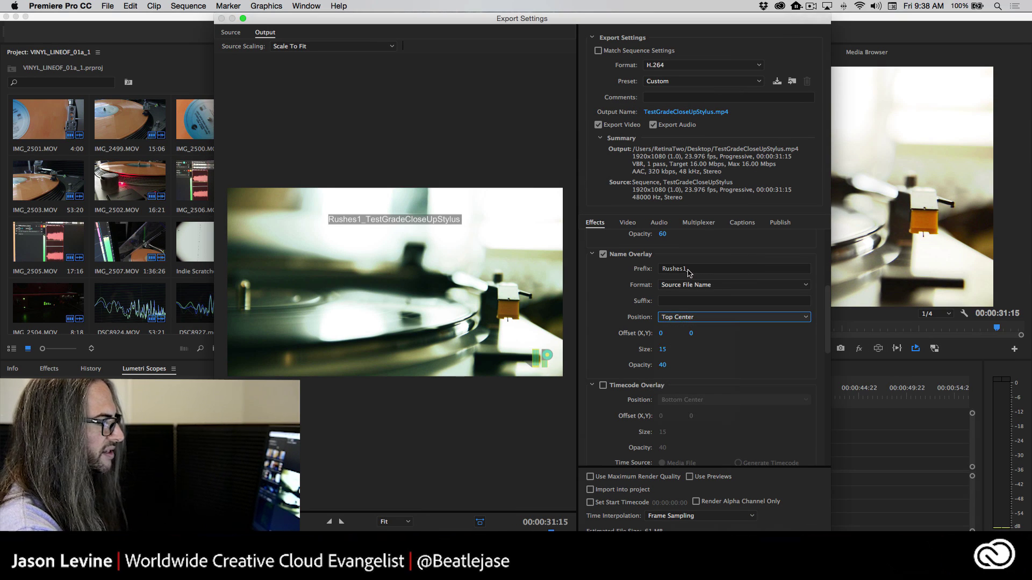
# - Clear the name overlay's prefix and turn the Name Overlay effect off
pyautogui.click(689, 274)
pyautogui.press('BackSpace')
pyautogui.press('Return')
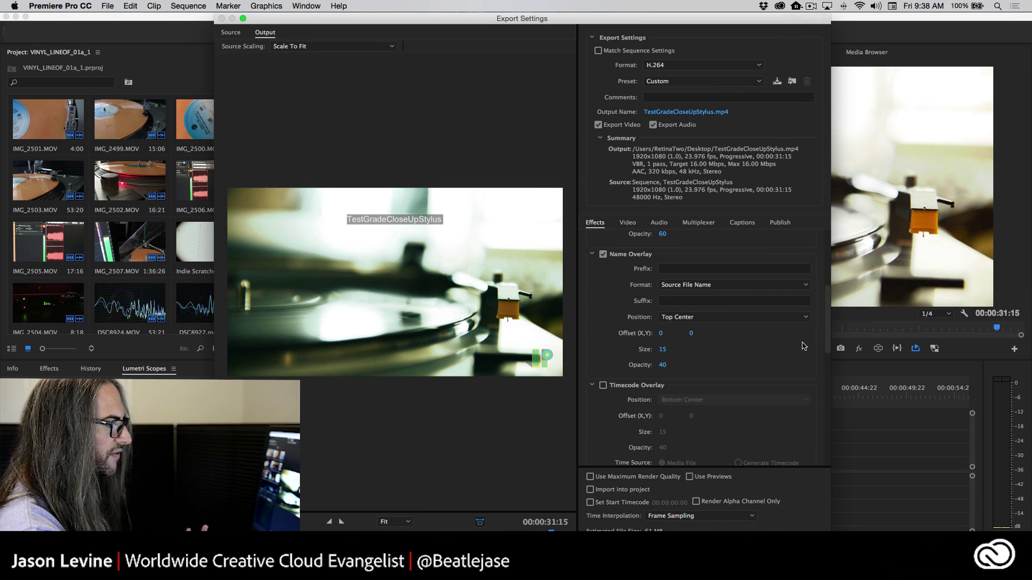
pyautogui.click(716, 317)
pyautogui.click(769, 349)
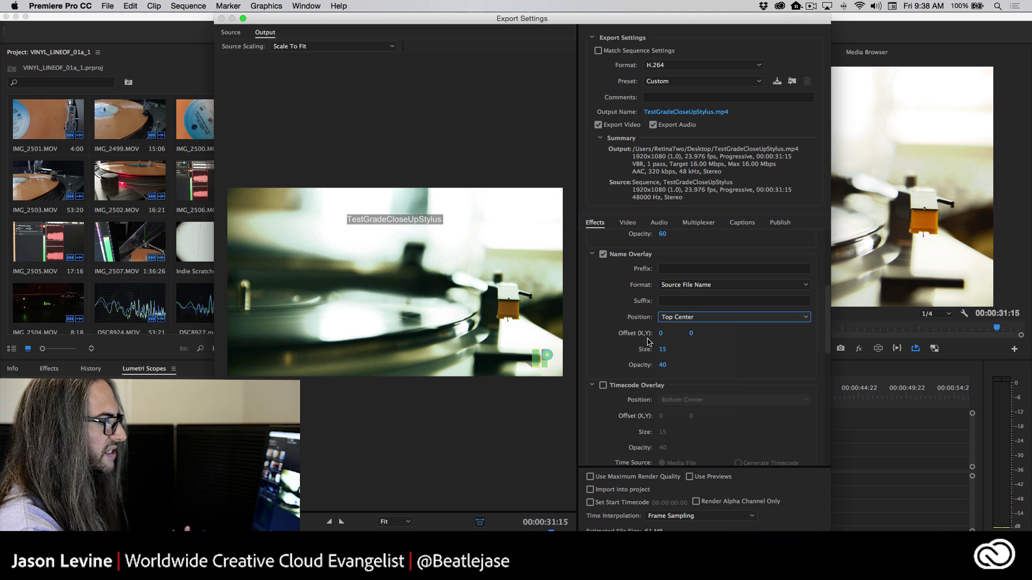
pyautogui.click(603, 254)
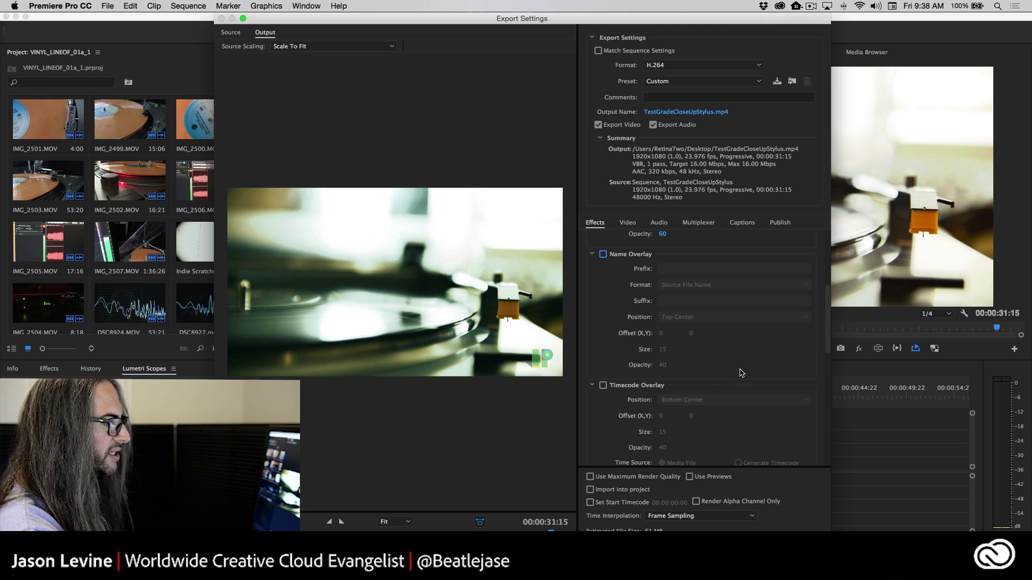
# - Turn on the Timecode Overlay, try Generate Timecode as the time source, and return to Media File, keeping the Bottom Center position
pyautogui.moveTo(827, 343); pyautogui.dragTo(828, 383)
pyautogui.click(603, 253)
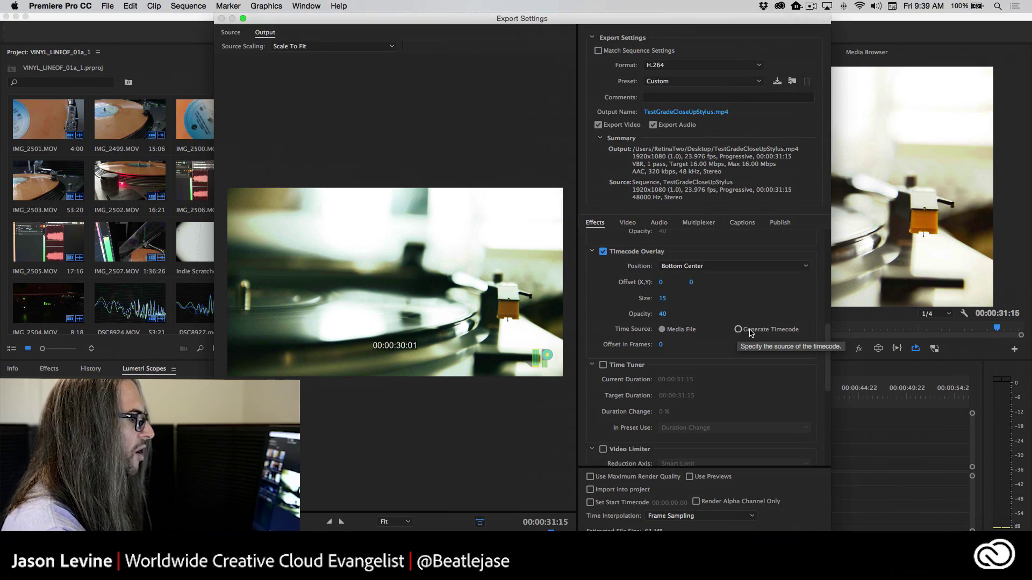
pyautogui.click(738, 330)
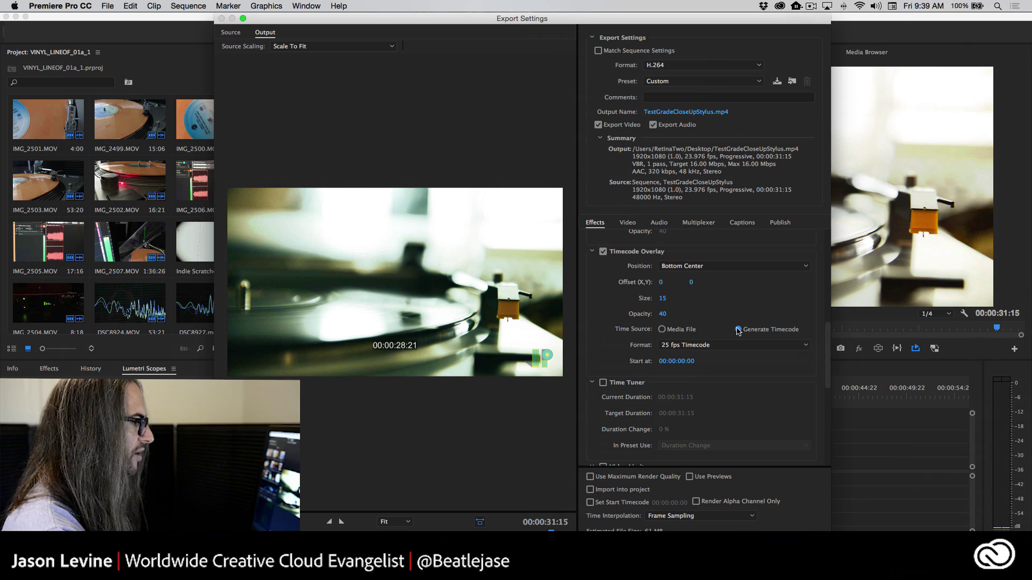
pyautogui.click(725, 346)
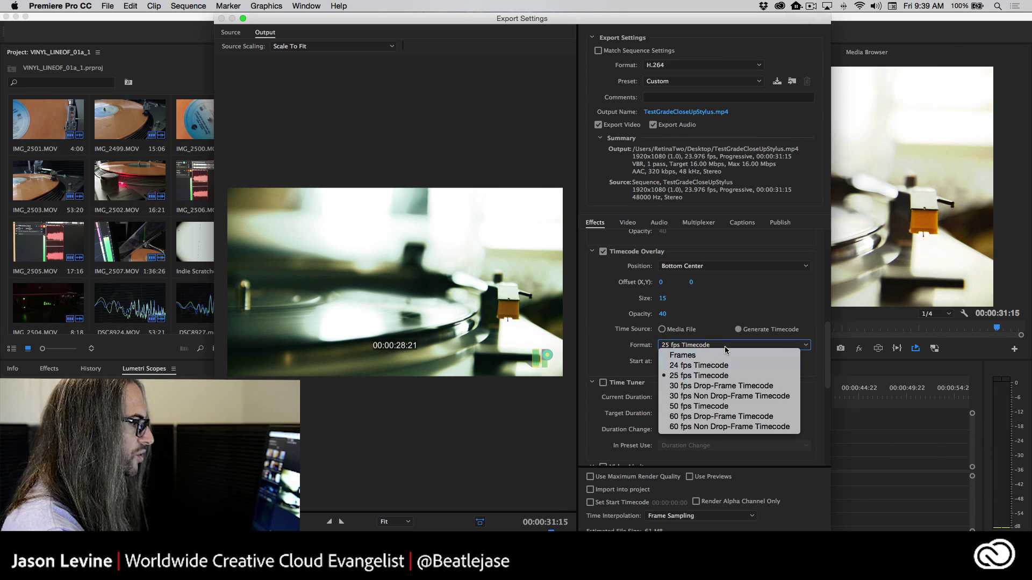
pyautogui.click(724, 324)
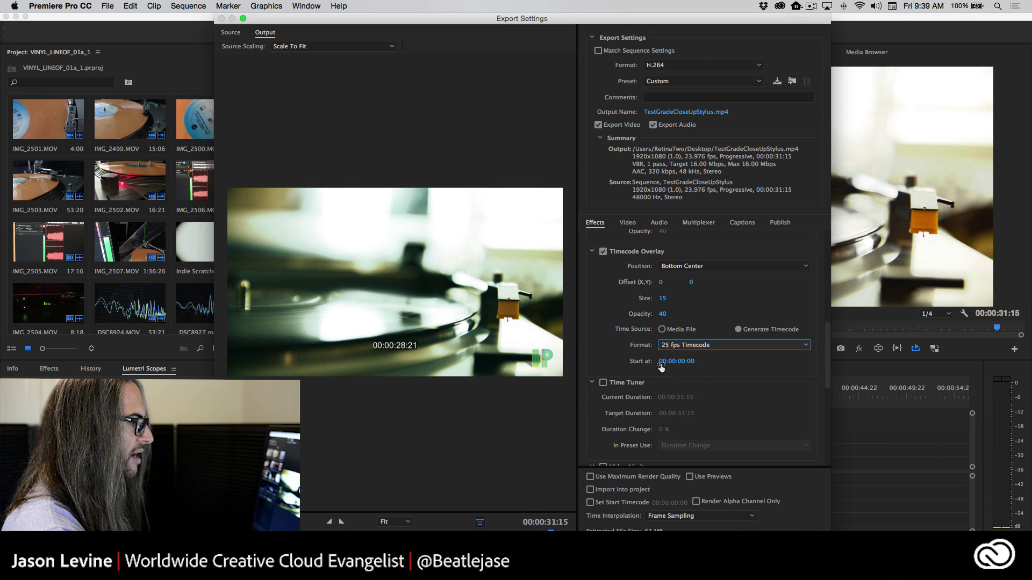
pyautogui.click(663, 329)
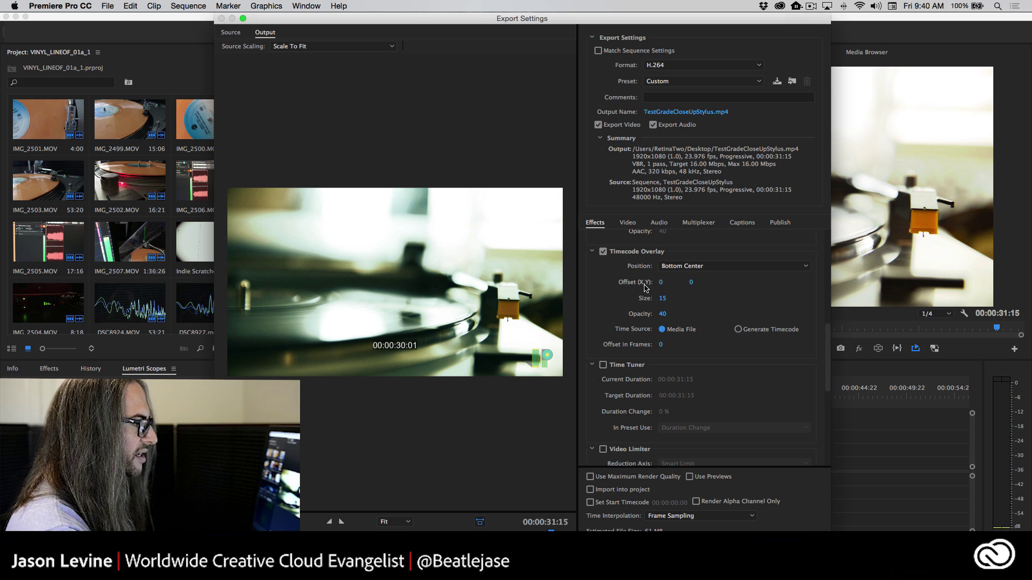
pyautogui.click(725, 269)
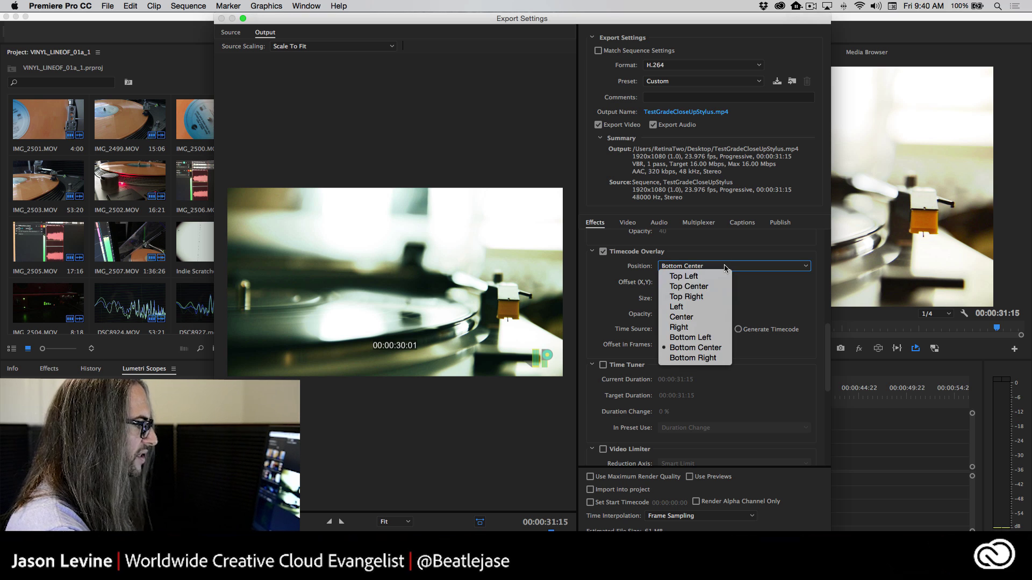
pyautogui.click(763, 292)
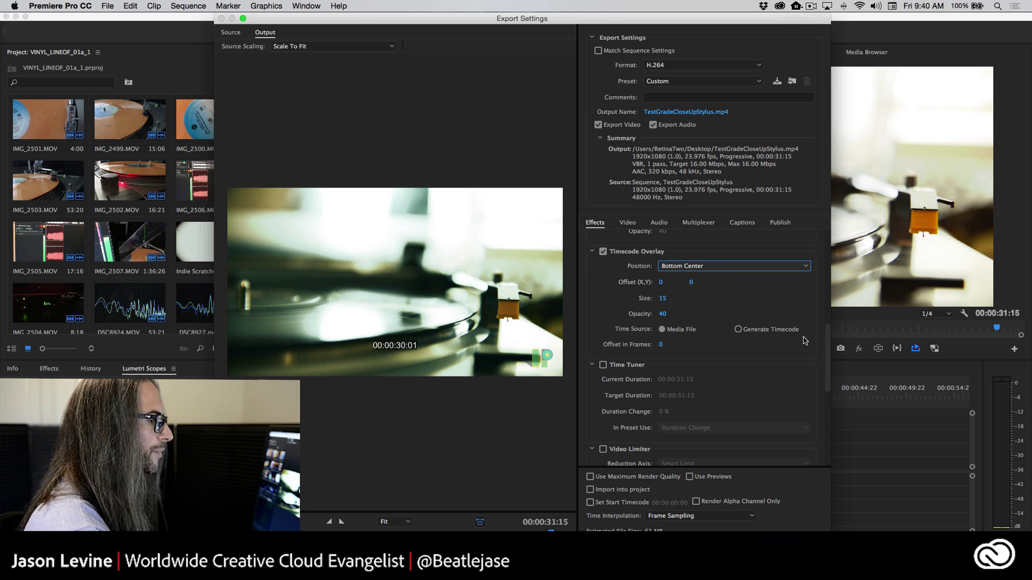
# - Turn on the Time Tuner effect, try a 10% duration change, and reset the change to 0%
pyautogui.moveTo(827, 364); pyautogui.dragTo(831, 392)
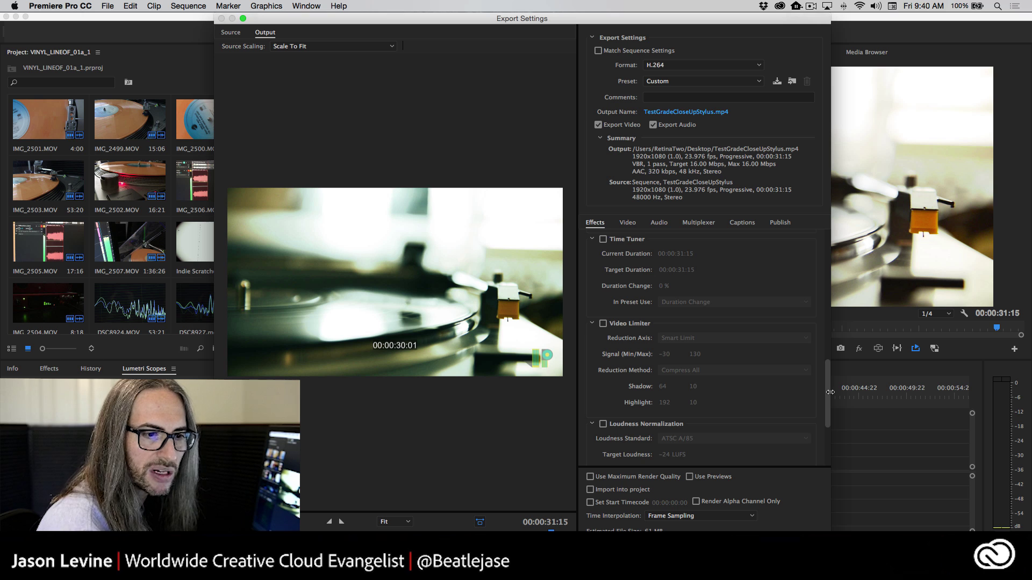
pyautogui.click(604, 240)
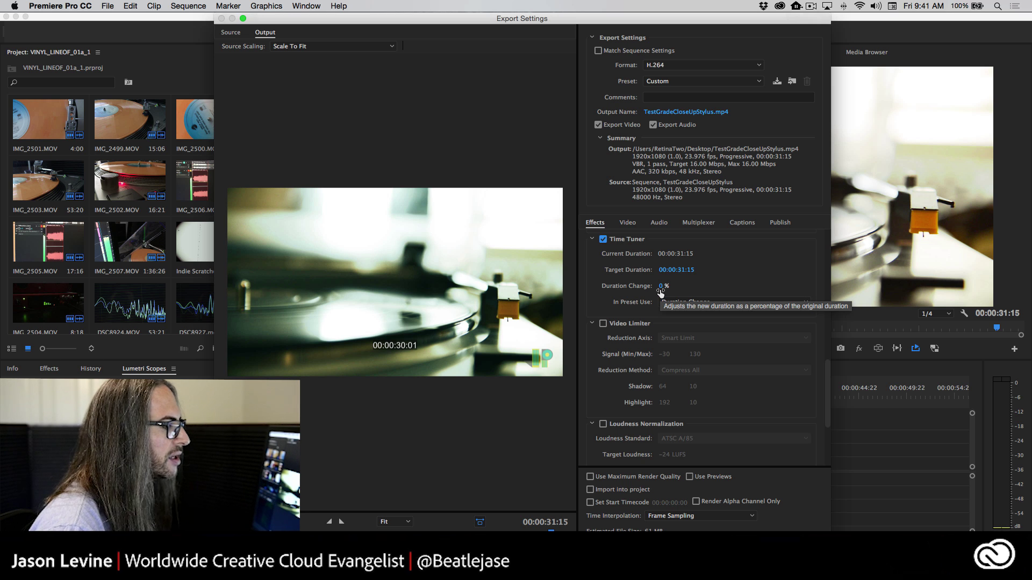
pyautogui.moveTo(660, 293); pyautogui.dragTo(690, 291)
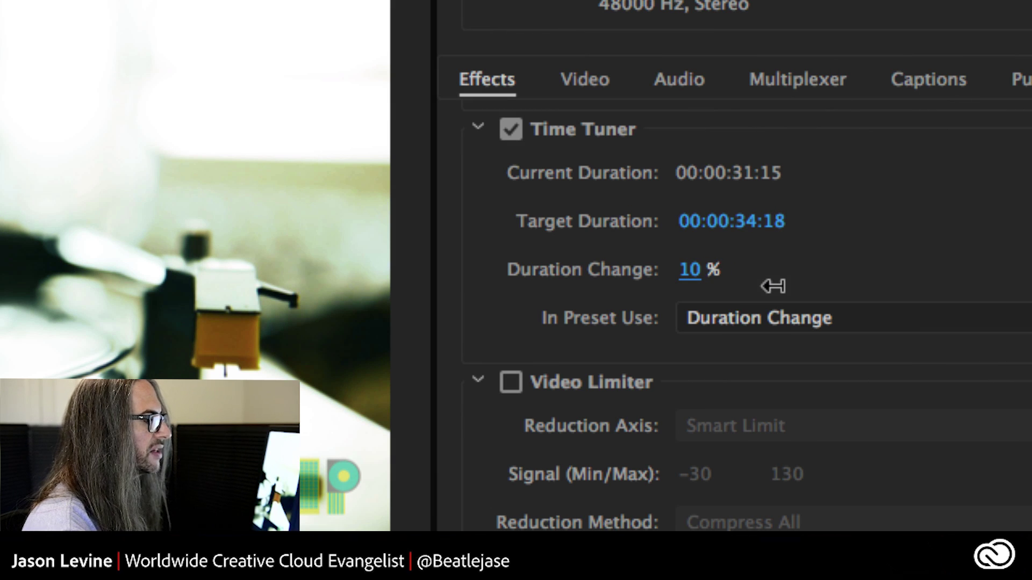
pyautogui.moveTo(773, 286); pyautogui.dragTo(717, 288)
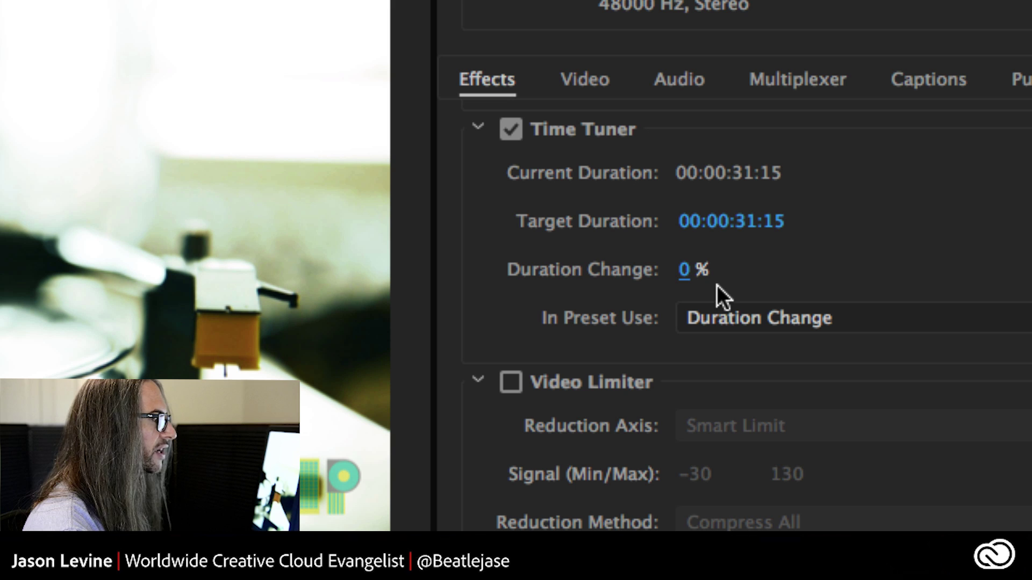
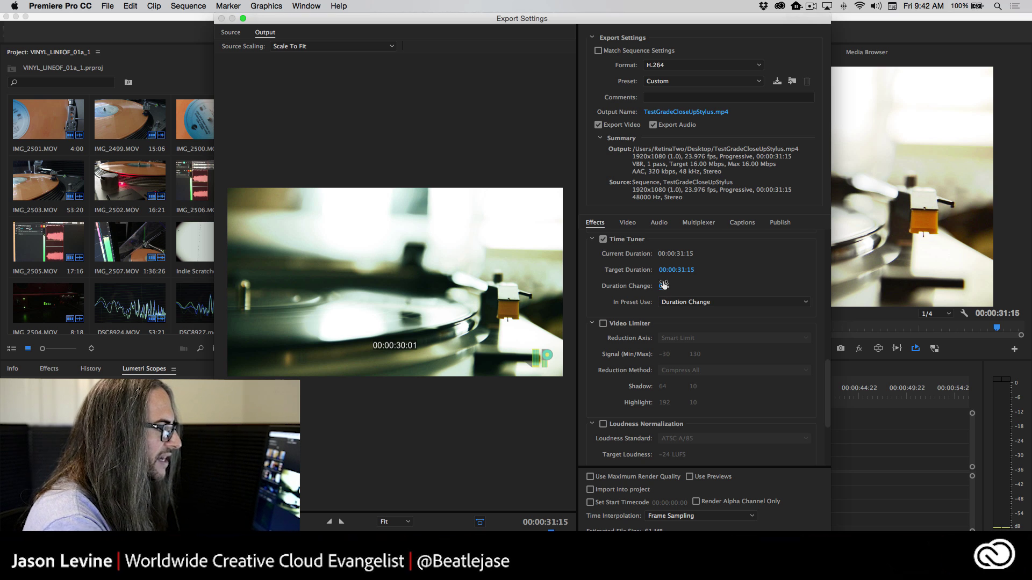
# - Set the Time Tuner's target duration to 00:00:29:23
pyautogui.click(684, 272)
pyautogui.click(685, 271)
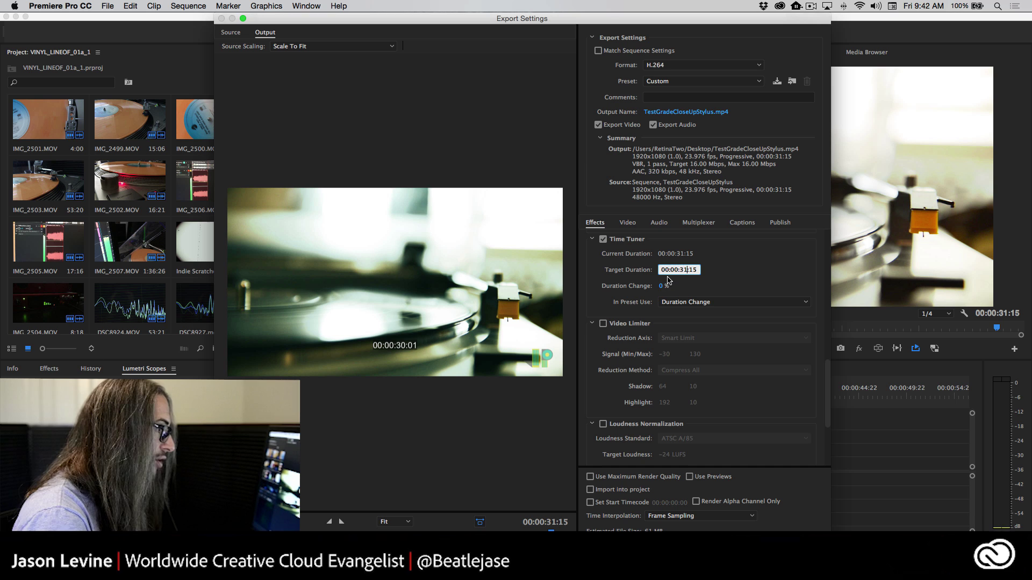
pyautogui.press('BackSpace')
pyautogui.press('BackSpace')
pyautogui.press('BackSpace')
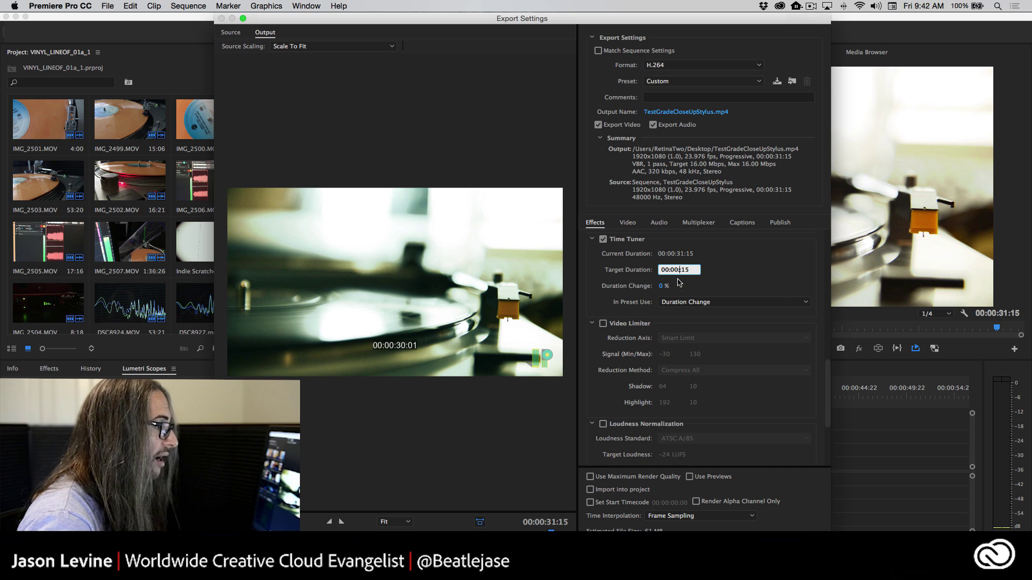
pyautogui.write('29:')
pyautogui.moveTo(693, 270); pyautogui.dragTo(691, 271)
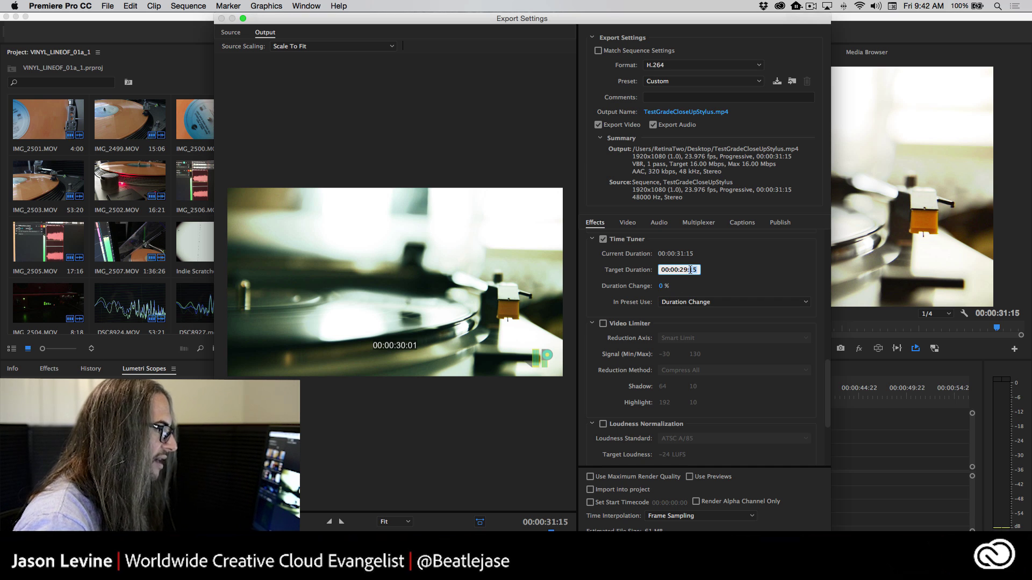
pyautogui.write('23')
pyautogui.click(731, 273)
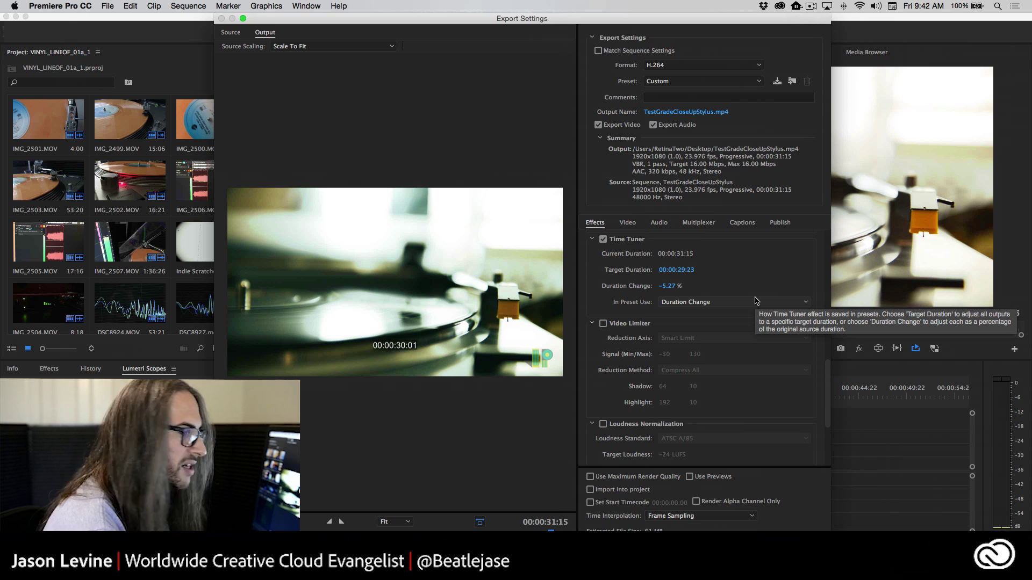
# - Set the Time Tuner to use Target Duration in presets, and turn the effect off
pyautogui.click(755, 301)
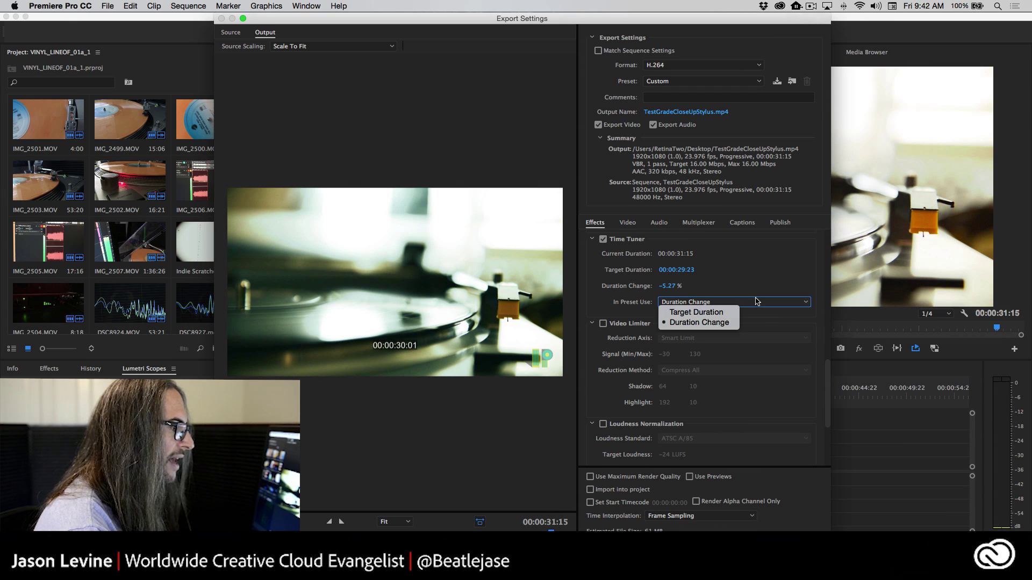
pyautogui.click(701, 314)
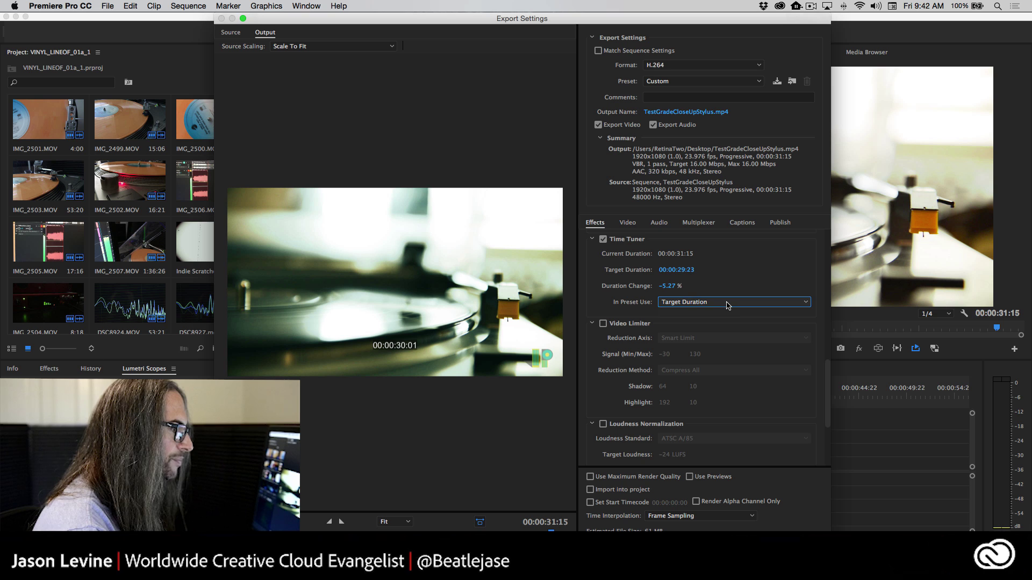
pyautogui.click(728, 304)
pyautogui.click(735, 294)
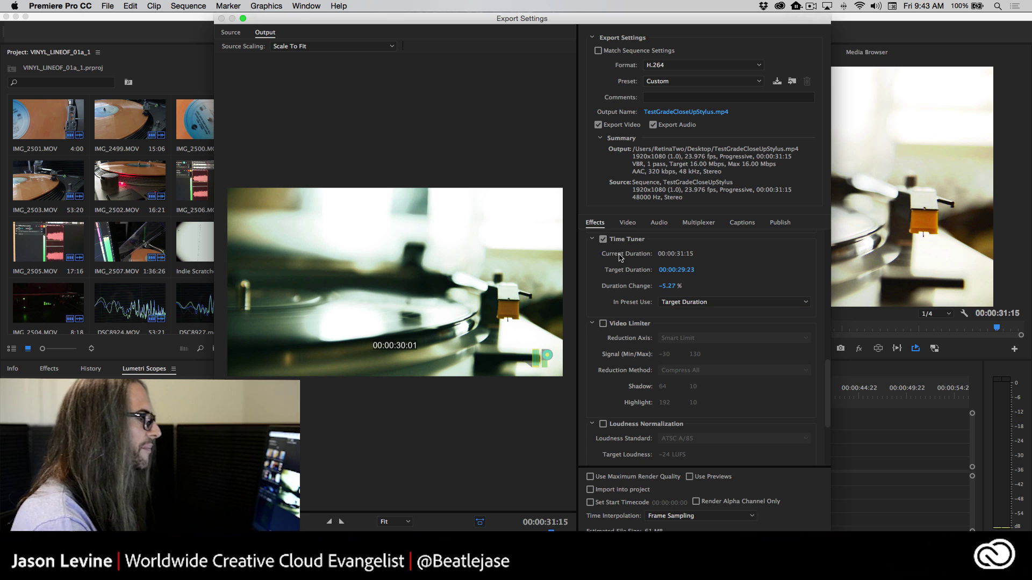
pyautogui.click(603, 239)
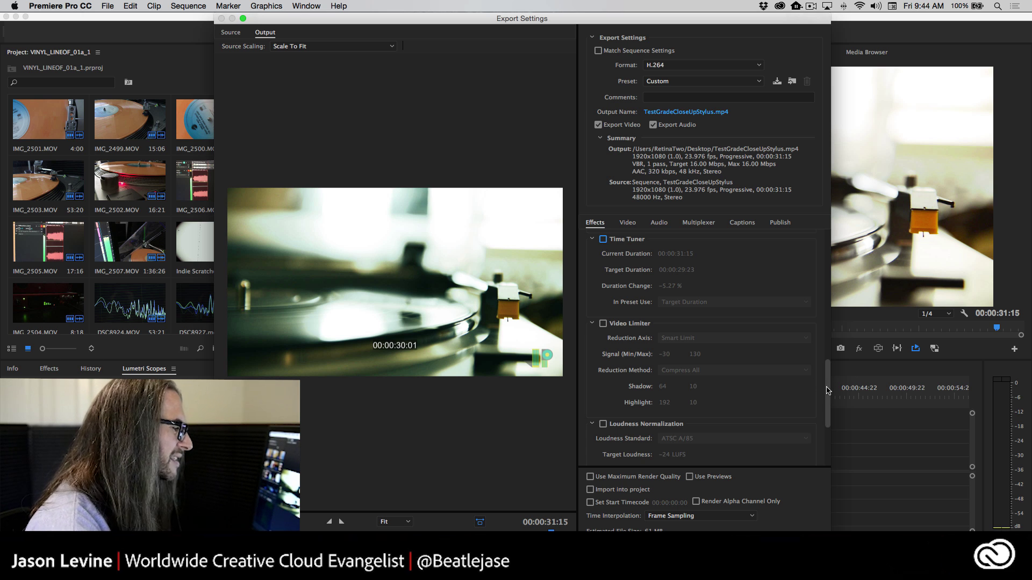
# - Turn on the Video Limiter export effect with the Smart Limit reduction axis
pyautogui.scroll(-2, 826, 389)
pyautogui.scroll(-5, 829, 402)
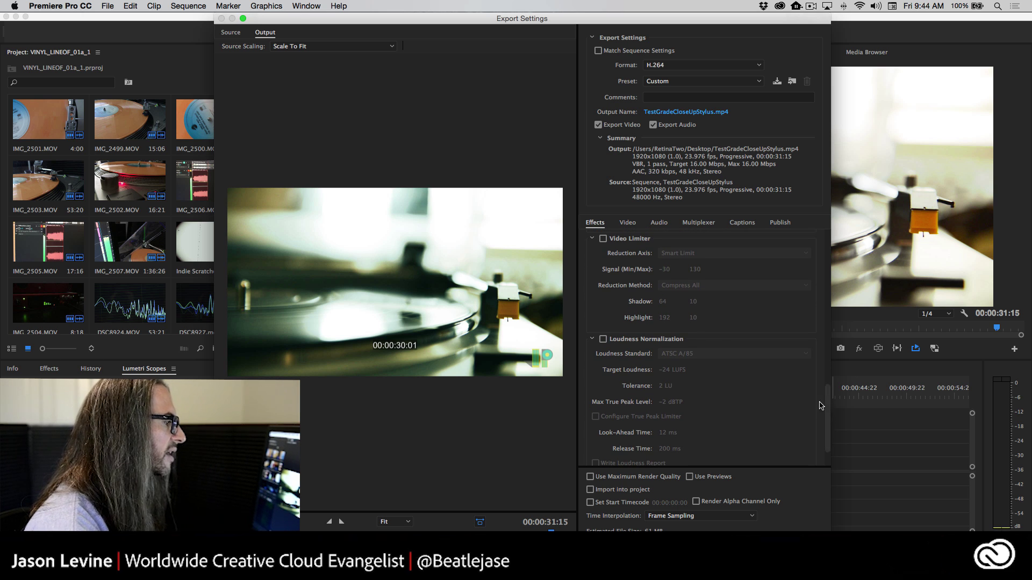
pyautogui.click(603, 239)
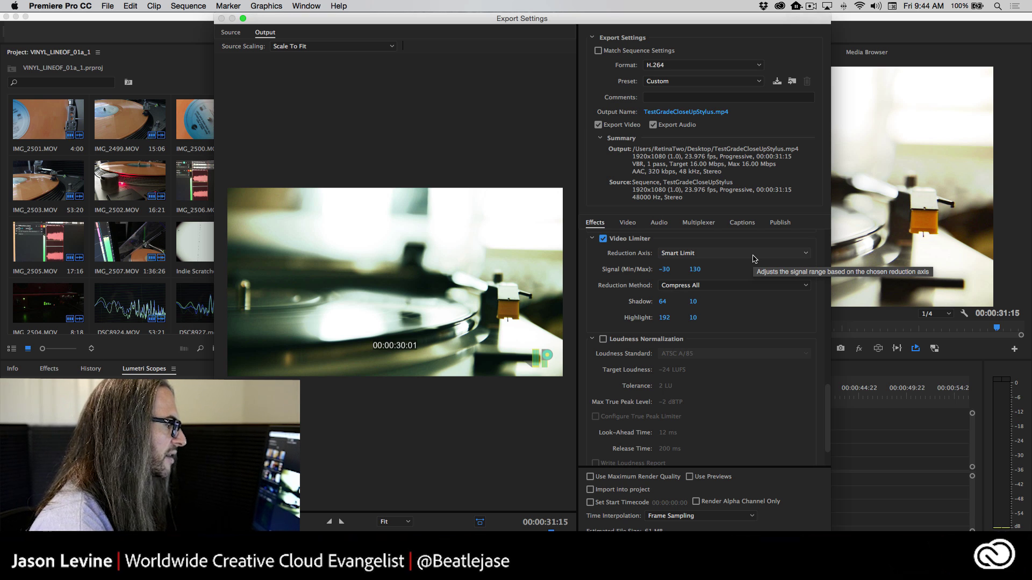
# - Toggle the Video Limiter export effect to compare it, and leave it turned off
pyautogui.click(604, 240)
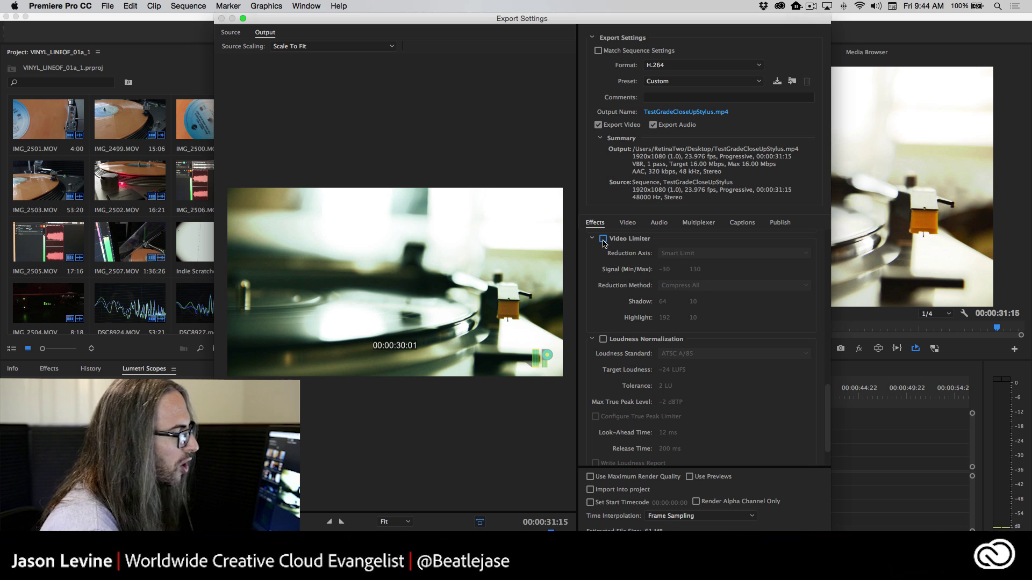
pyautogui.click(603, 240)
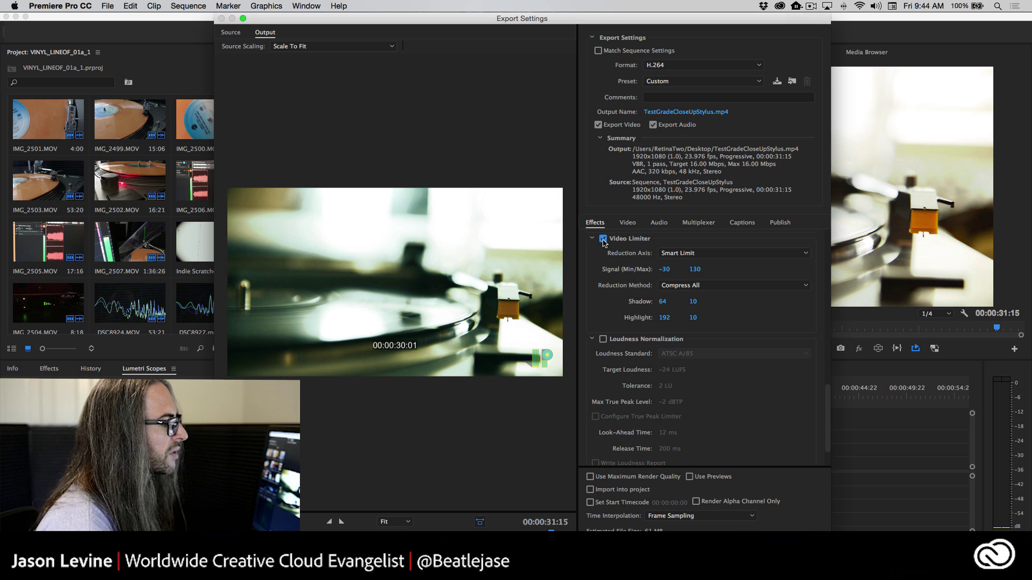
pyautogui.click(604, 240)
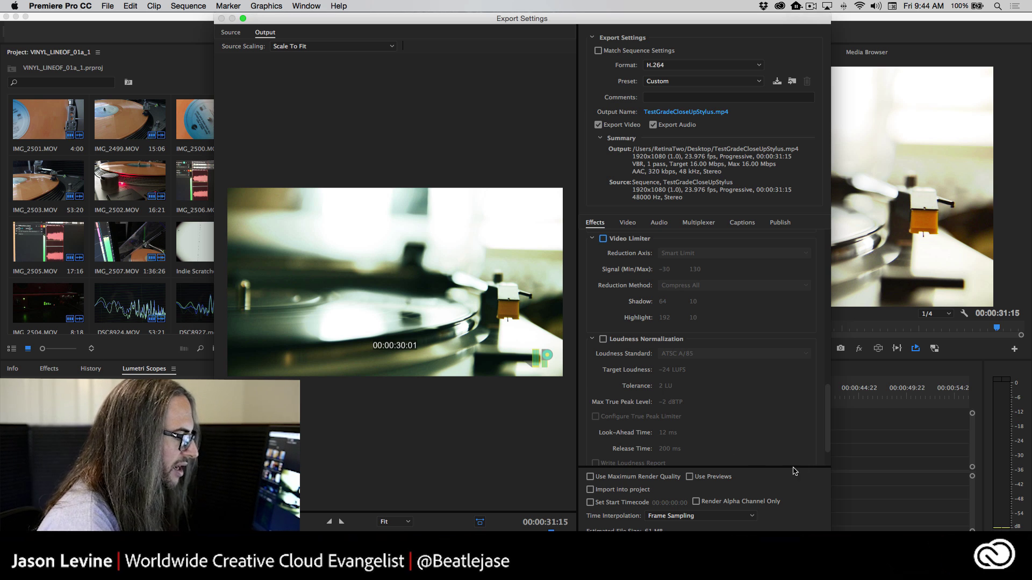
# - Turn on Loudness Normalization with the ITU BS.1770-3 standard and set the target loudness to -8 LUFS
pyautogui.scroll(-2, 828, 409)
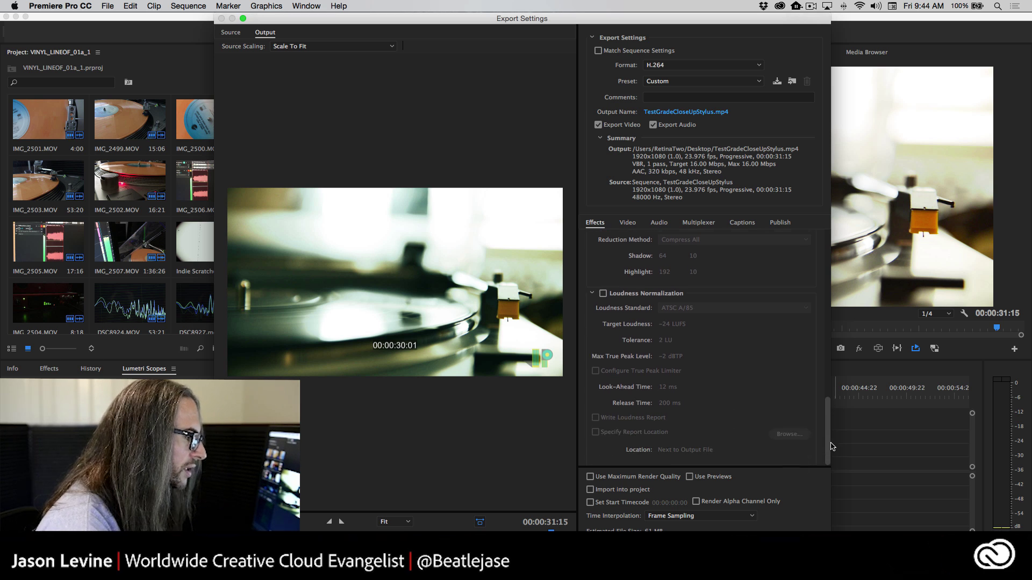
pyautogui.click(603, 294)
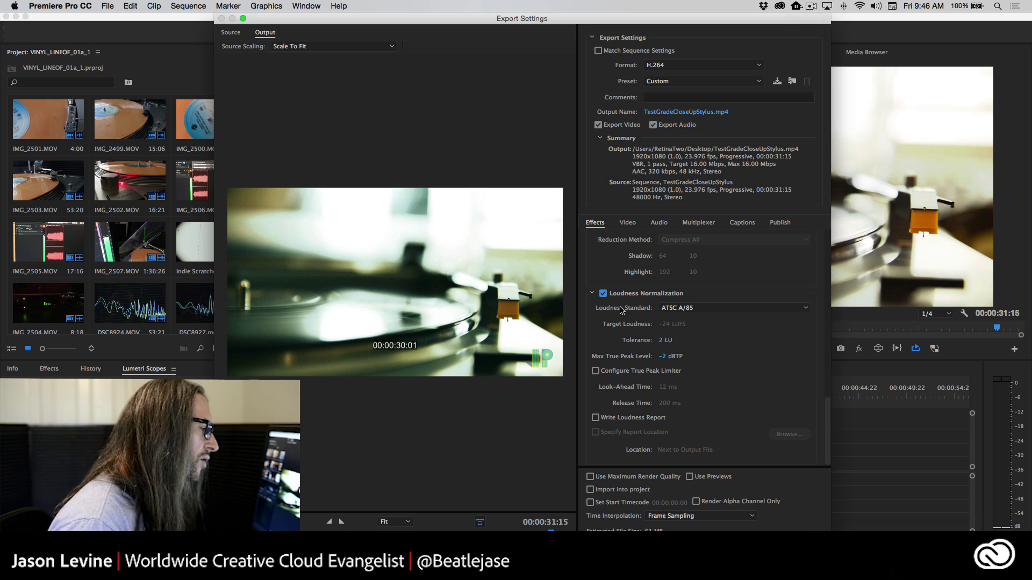
pyautogui.click(783, 310)
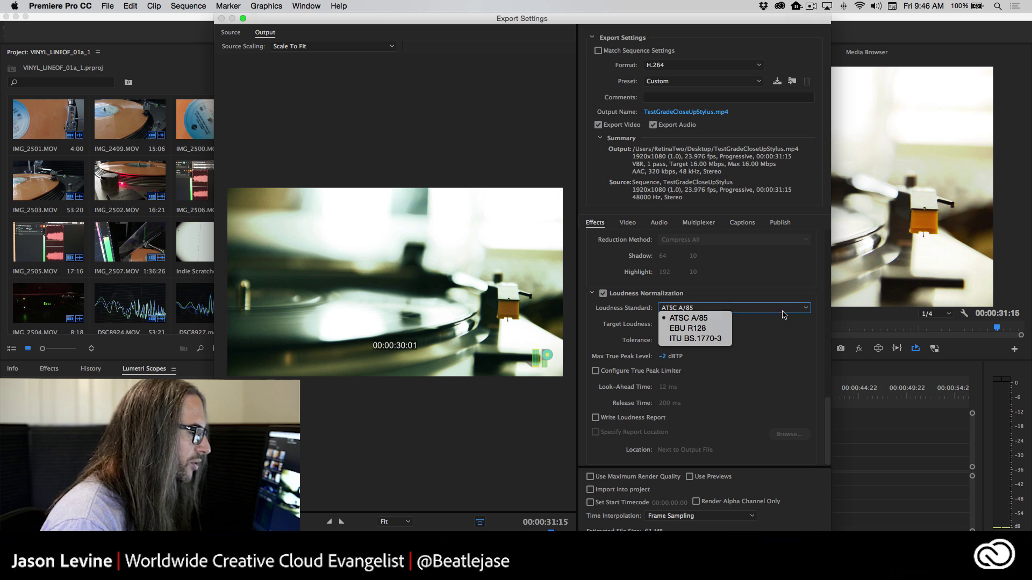
pyautogui.click(723, 341)
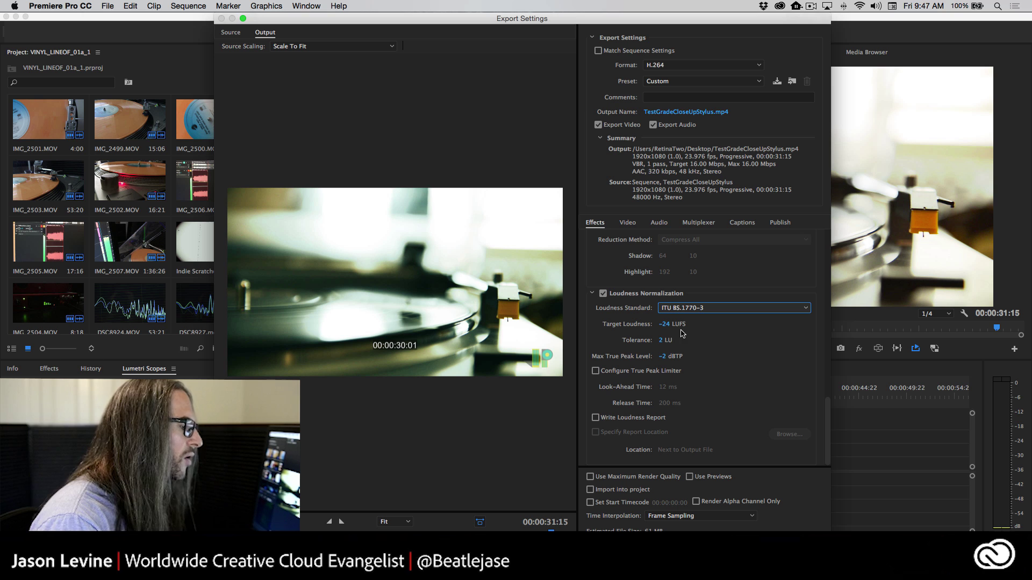
pyautogui.moveTo(680, 330)
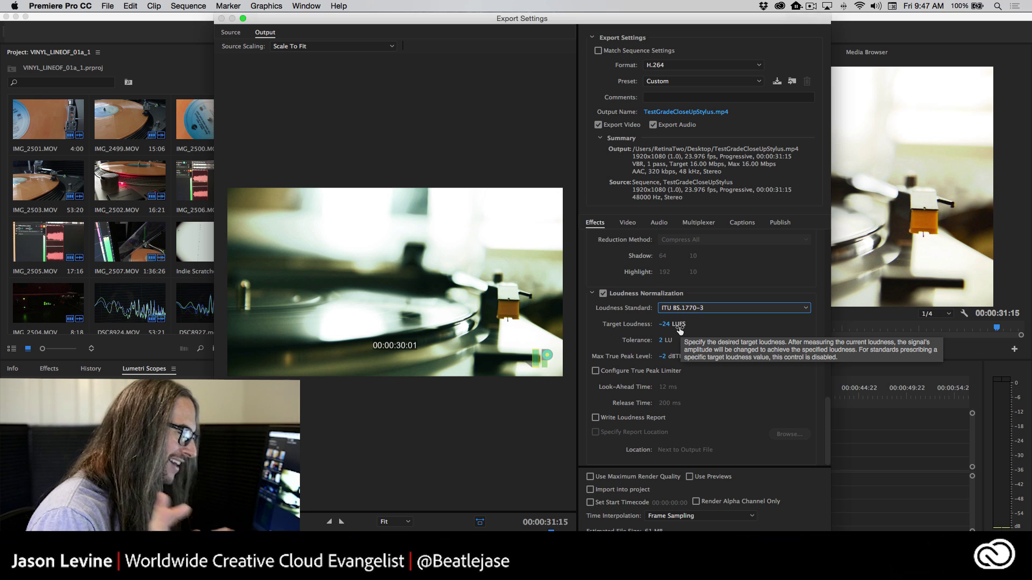
pyautogui.moveTo(664, 330); pyautogui.dragTo(681, 327)
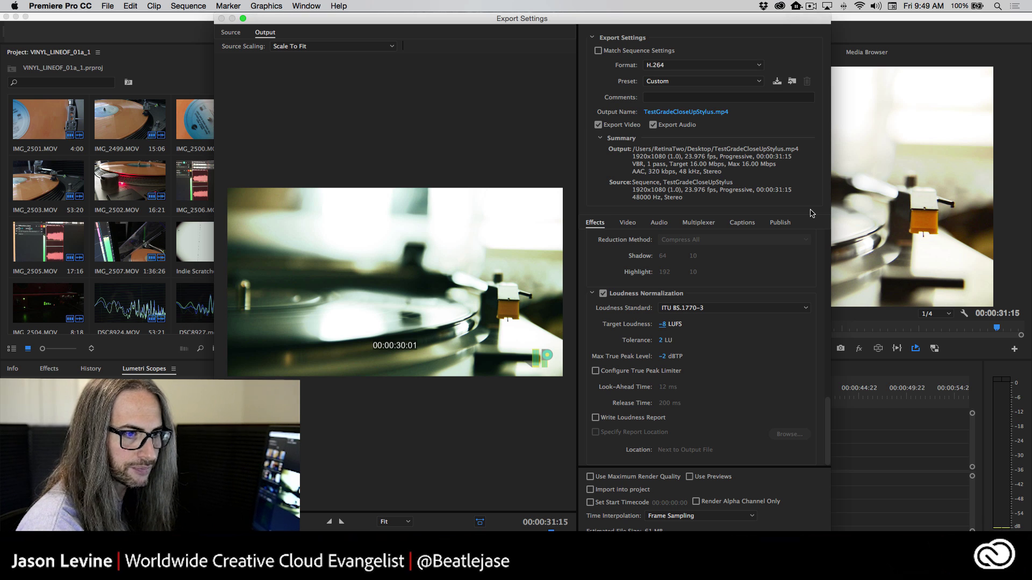
# - Examine the naming and save options for a new export preset without saving one
pyautogui.click(777, 82)
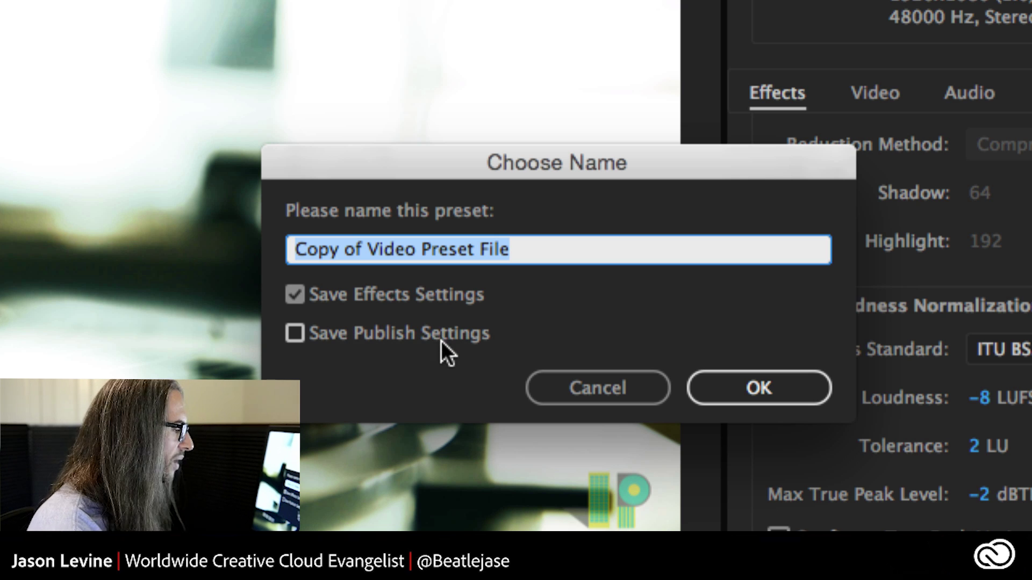
pyautogui.click(611, 389)
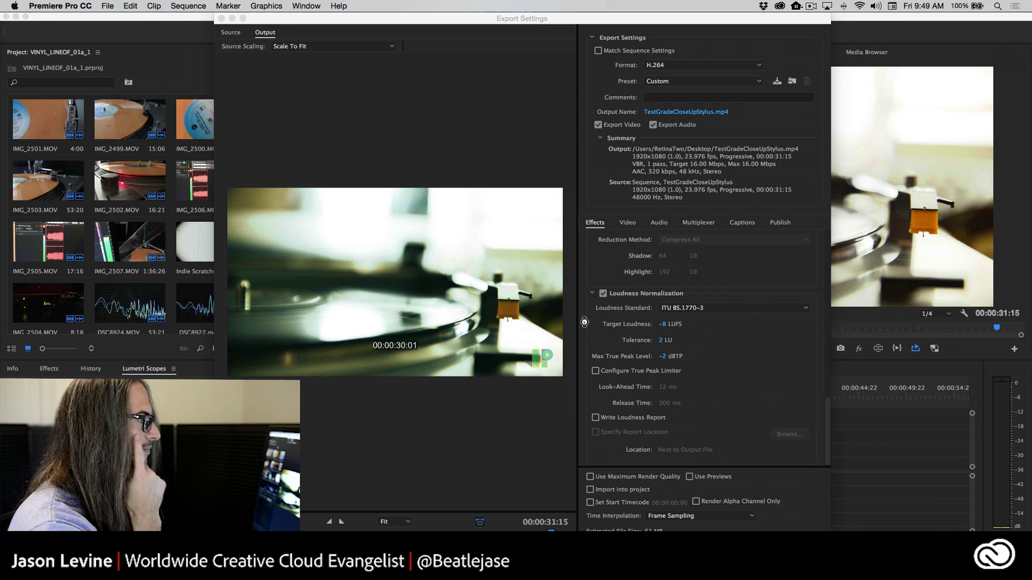
# - Turn on YouTube publishing and review its privacy, tags and description fields, keeping the privacy Unlisted
pyautogui.click(782, 224)
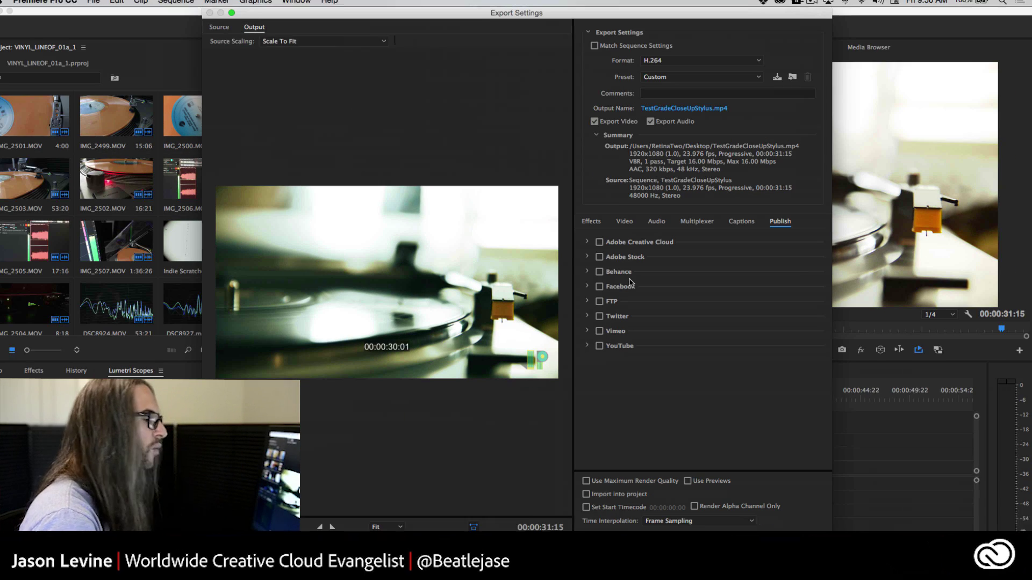
pyautogui.click(592, 346)
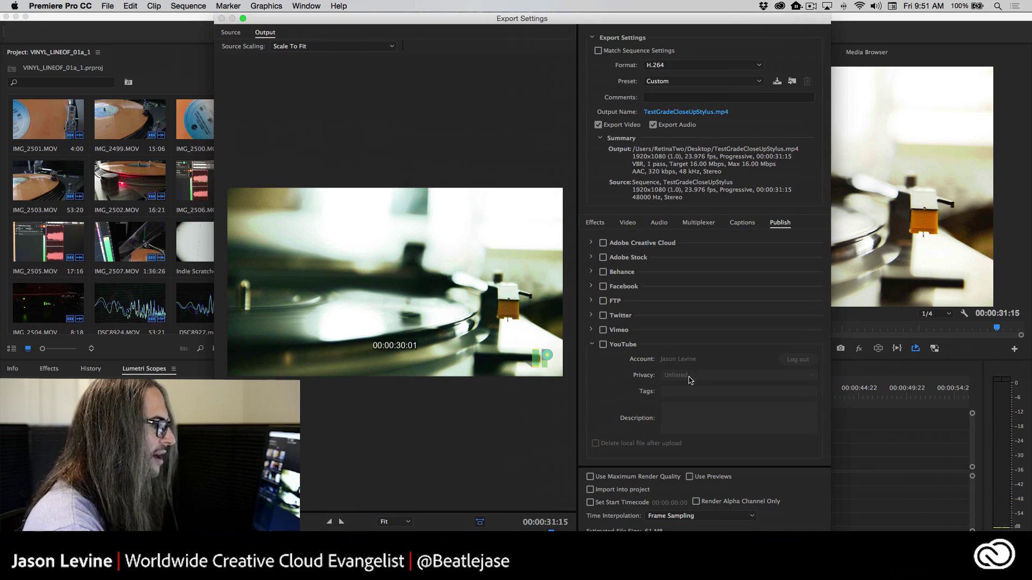
pyautogui.click(604, 344)
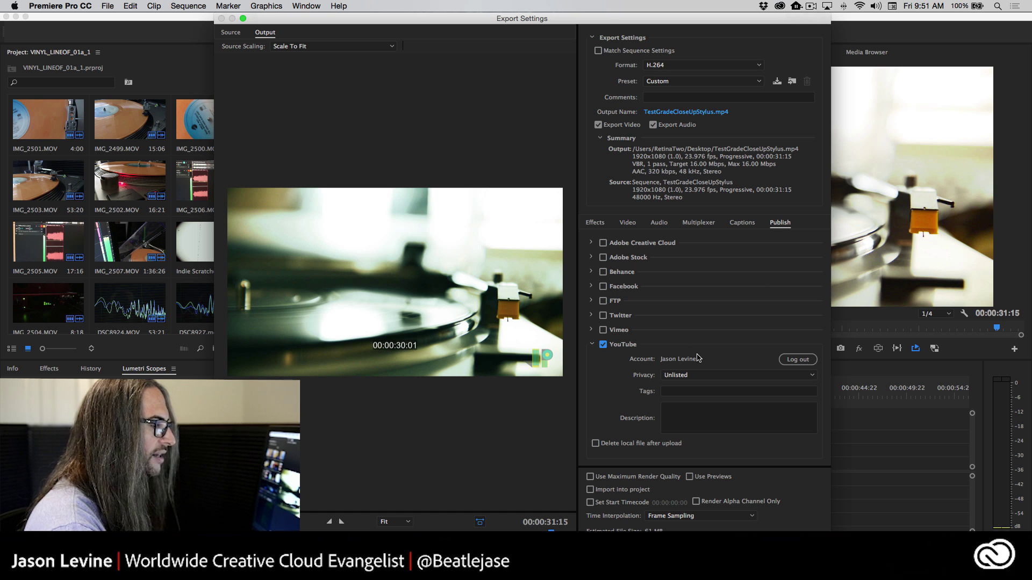
pyautogui.click(770, 375)
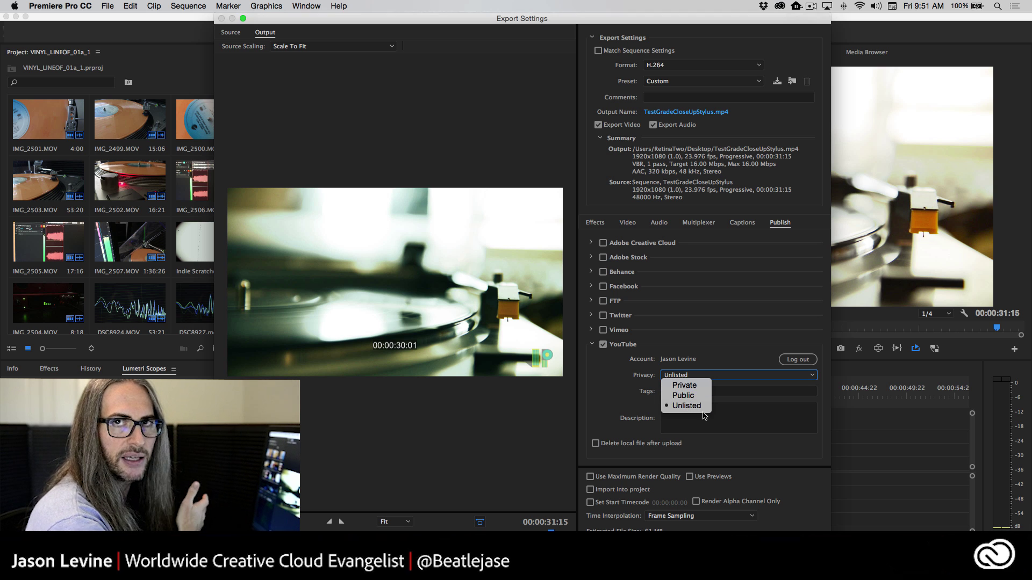
pyautogui.click(608, 402)
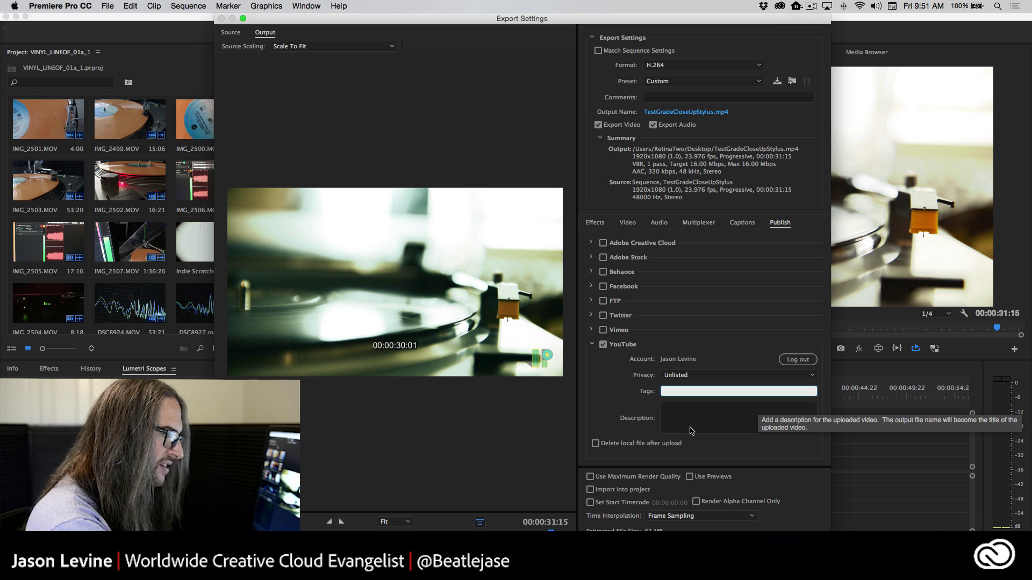
pyautogui.click(691, 410)
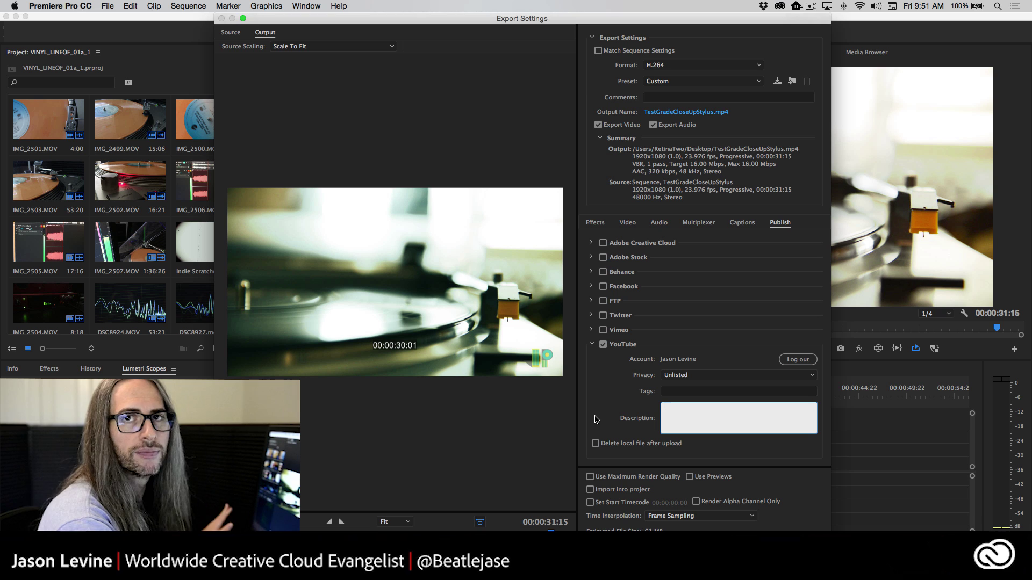
pyautogui.click(591, 344)
# - Try logging in to an account for Twitter publishing, and turn the Twitter option off again
pyautogui.click(591, 315)
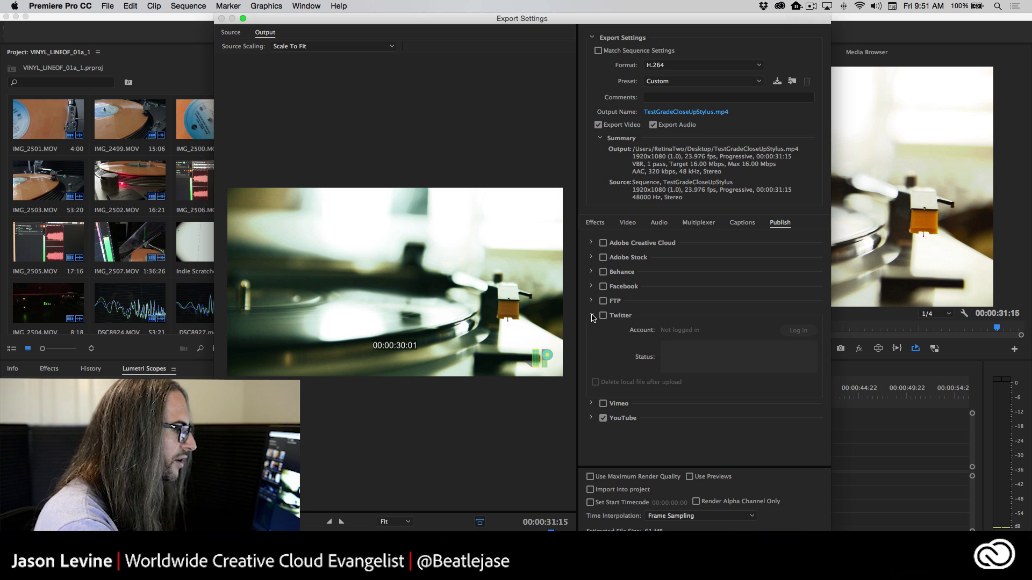
pyautogui.click(603, 315)
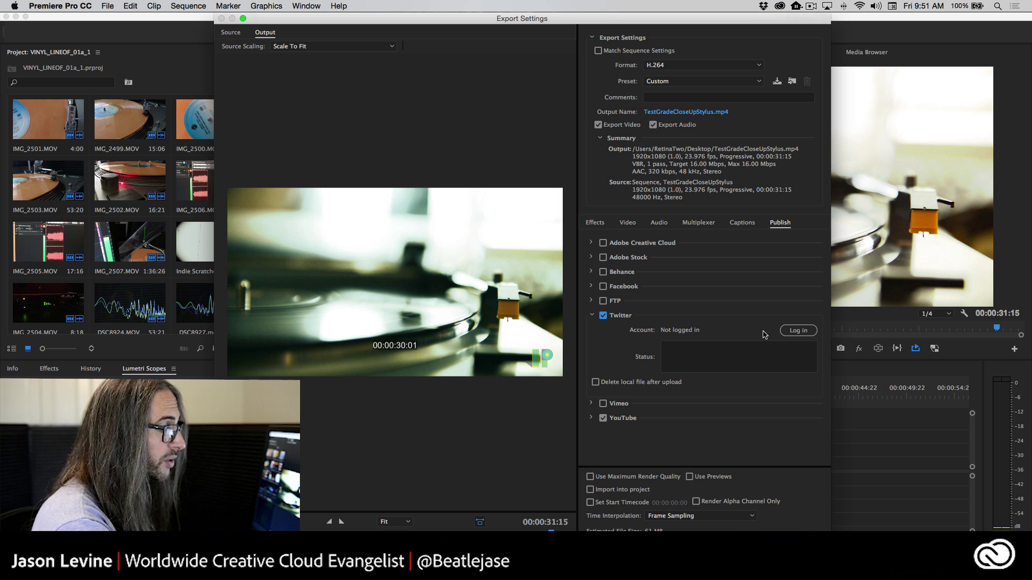
pyautogui.click(803, 334)
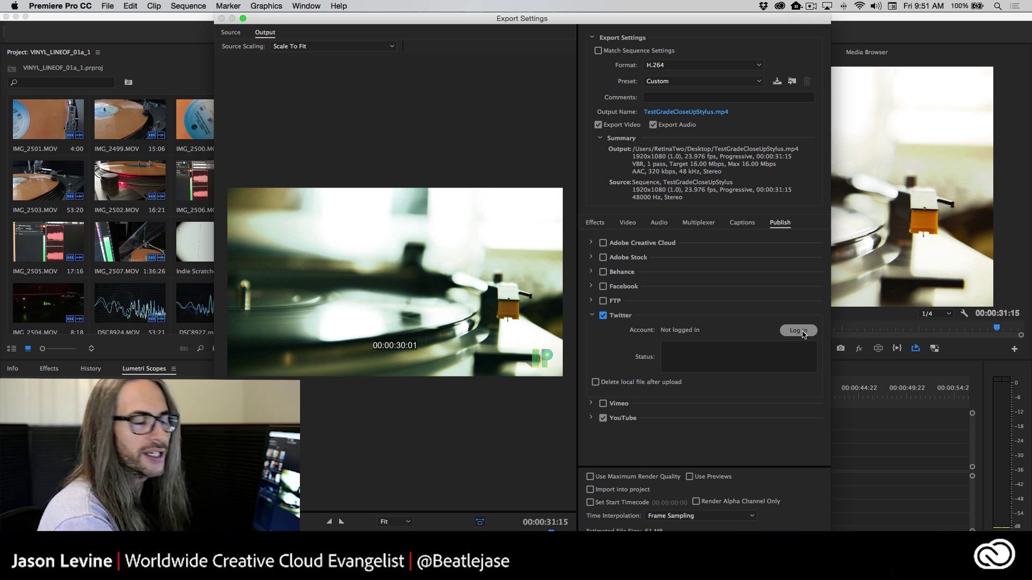
pyautogui.click(603, 316)
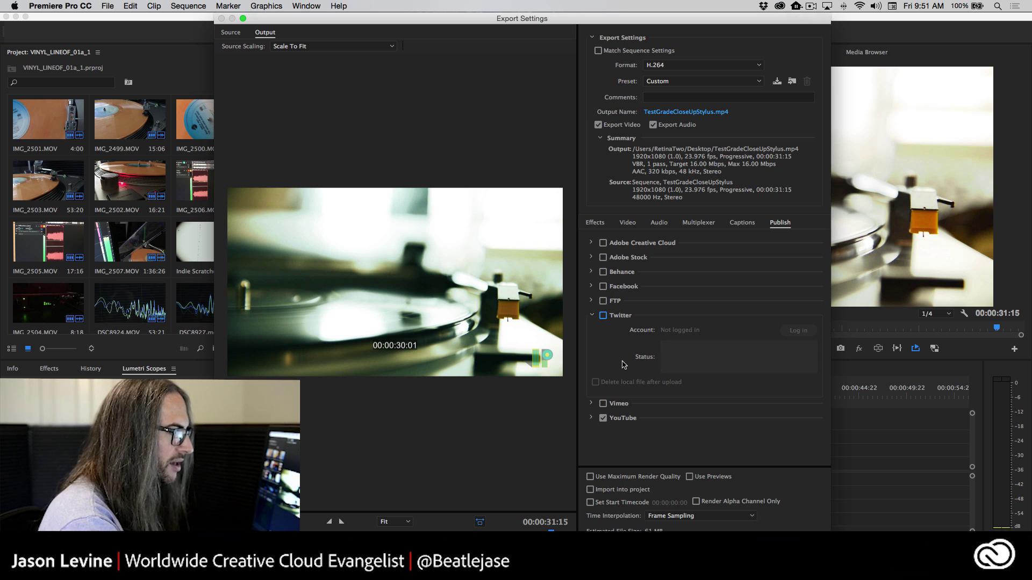
# - Review the privacy choices for Facebook publishing, and turn off both Facebook and YouTube publishing
pyautogui.click(593, 287)
pyautogui.click(602, 287)
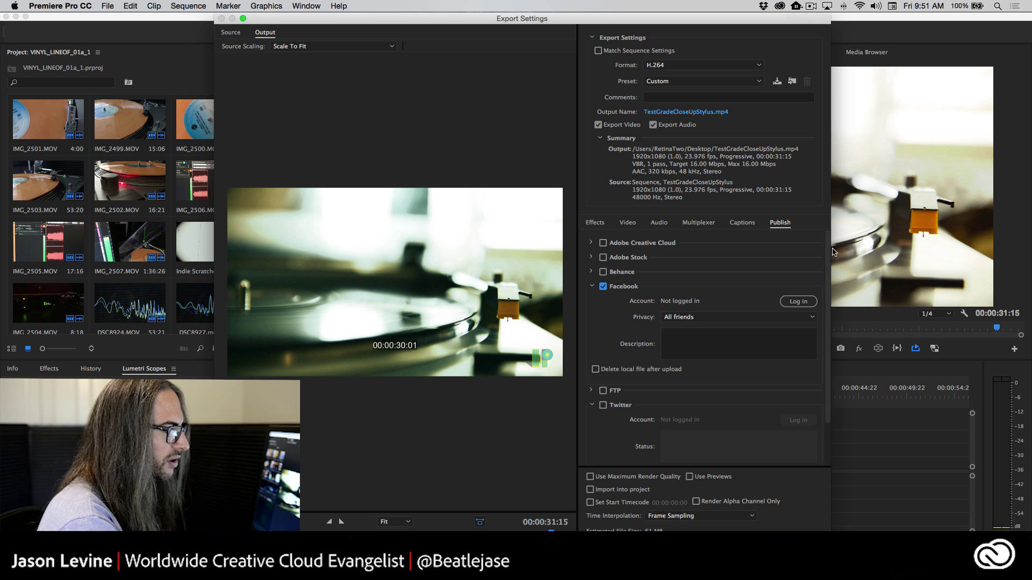
pyautogui.click(795, 319)
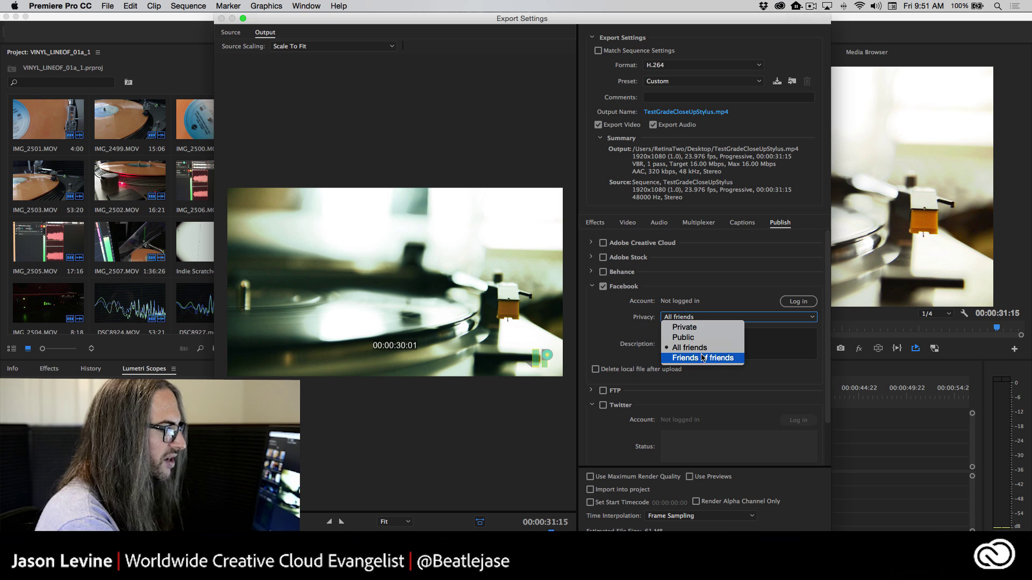
pyautogui.click(631, 322)
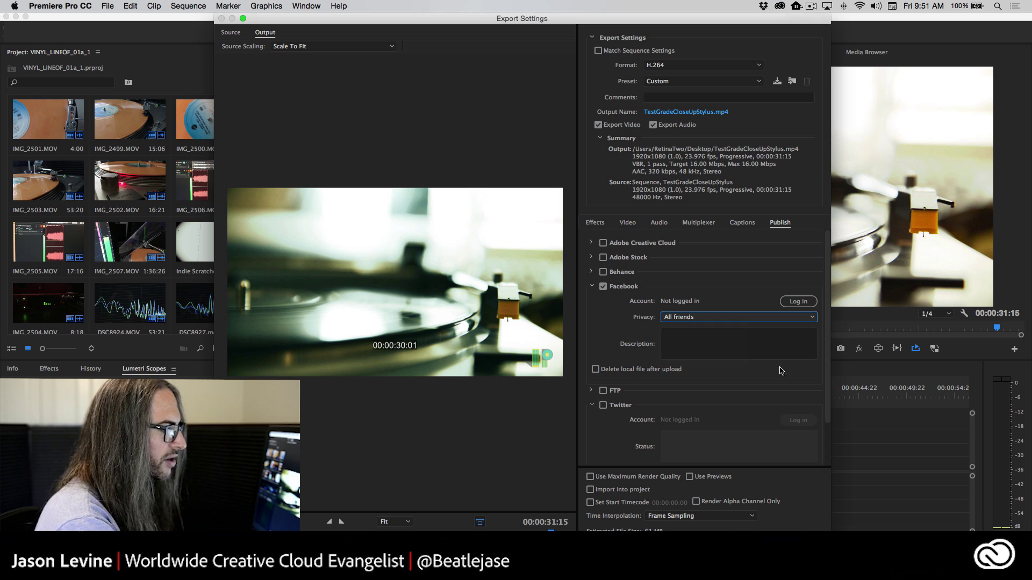
pyautogui.click(603, 286)
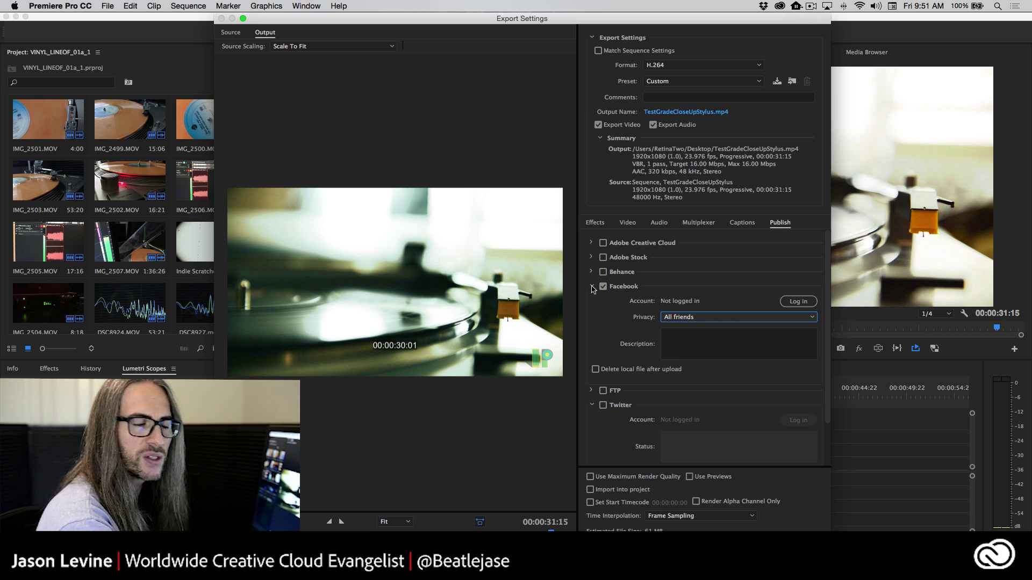
pyautogui.click(603, 286)
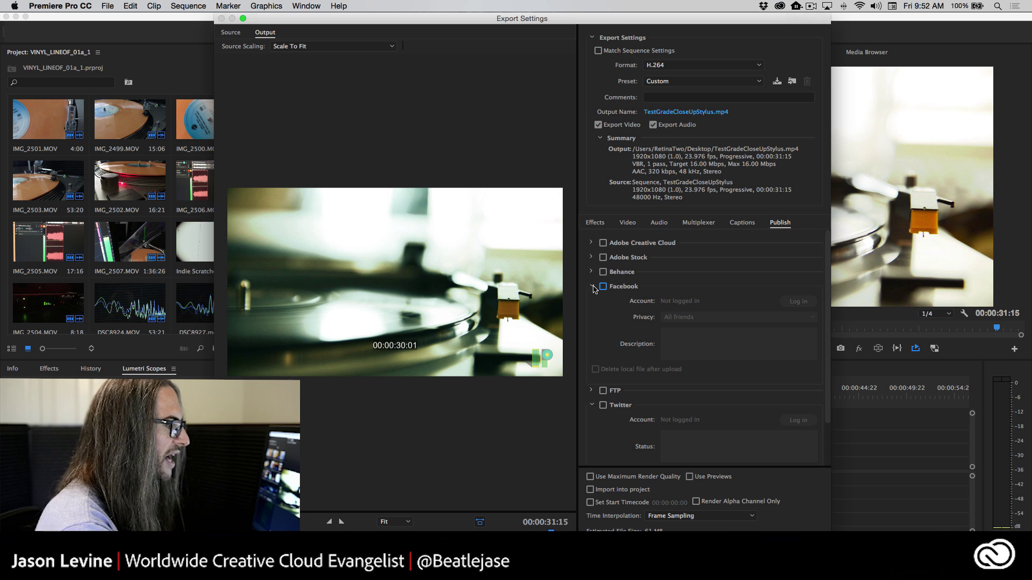
pyautogui.click(591, 287)
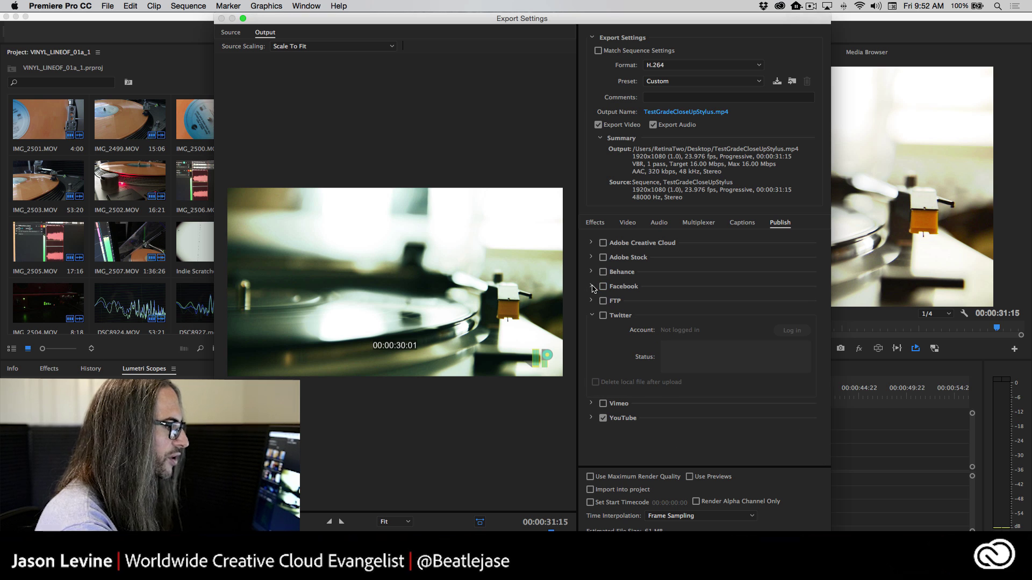
pyautogui.click(603, 418)
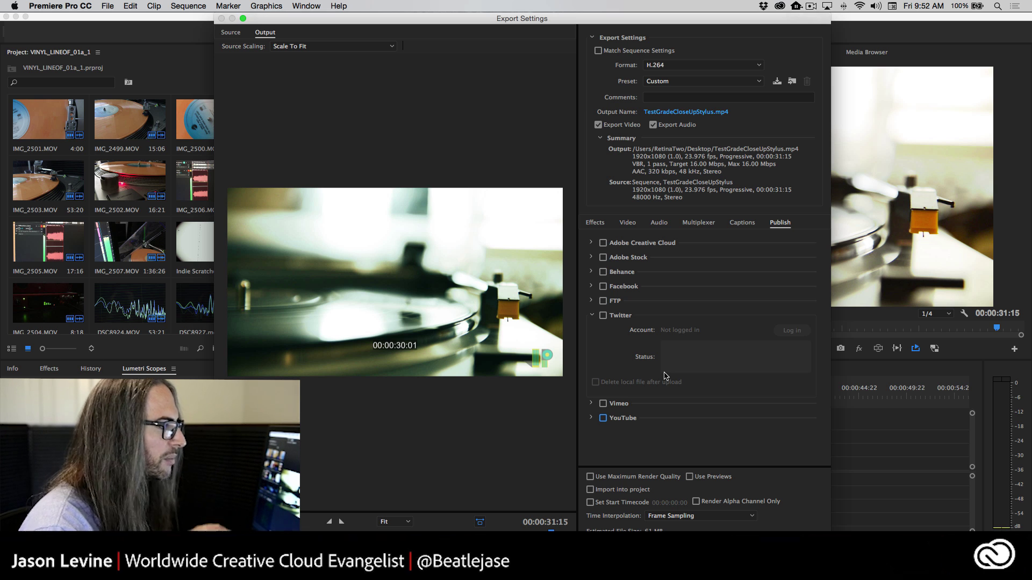
# - Examine the export's video settings and its audio format, codec and sample rate choices, keeping AAC and 48000 Hz
pyautogui.click(627, 224)
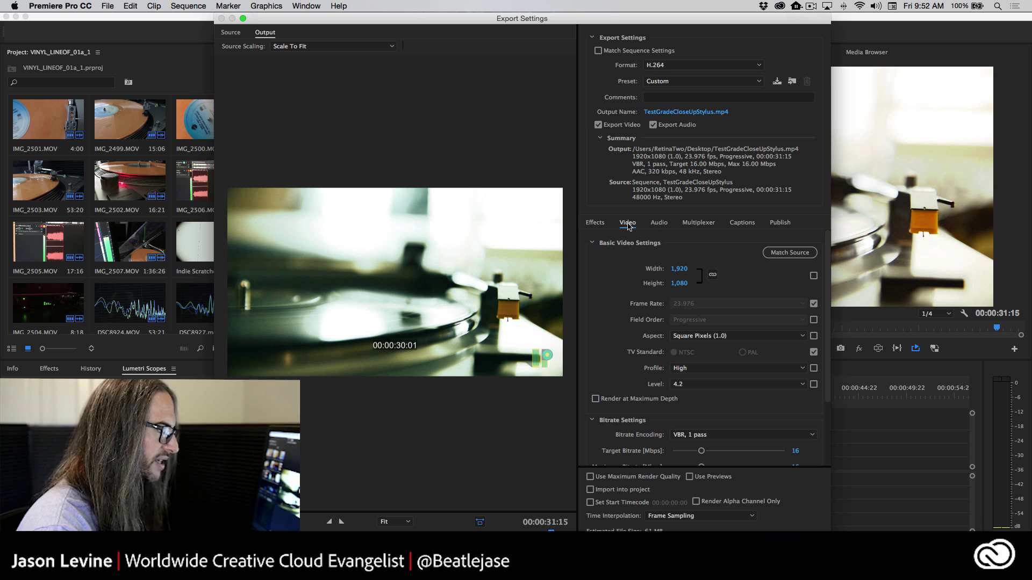
pyautogui.click(661, 222)
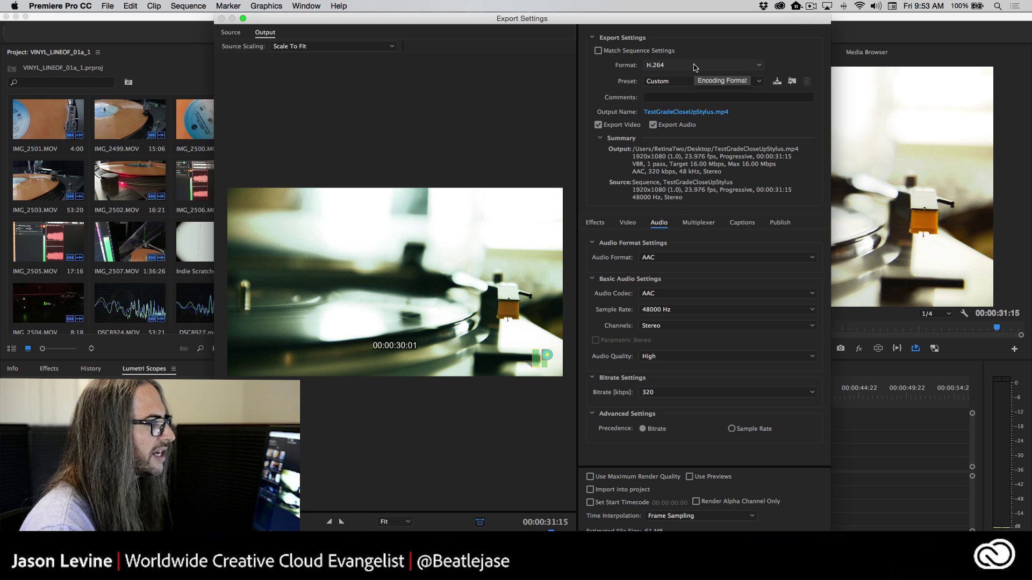
pyautogui.click(706, 258)
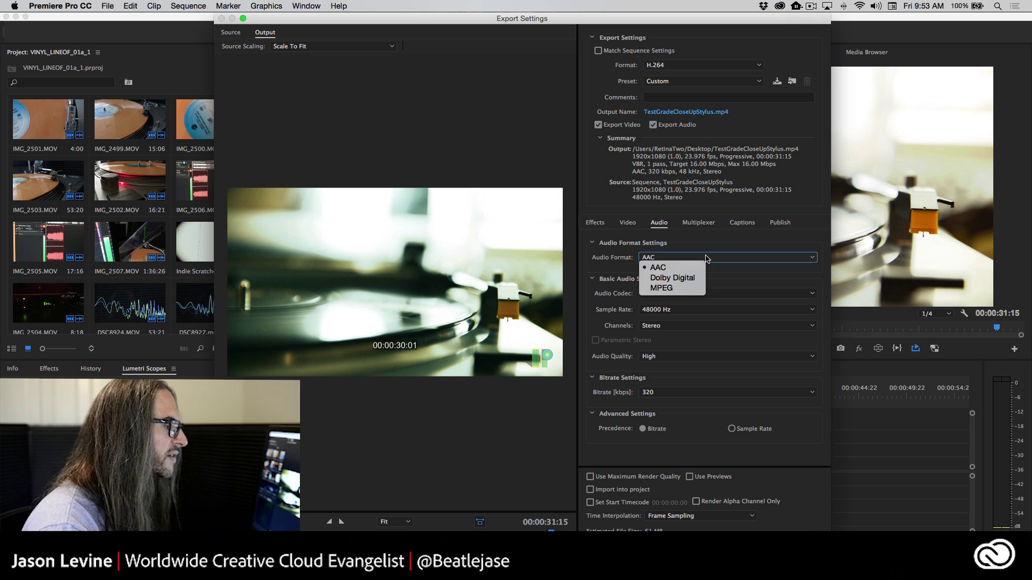
pyautogui.click(678, 268)
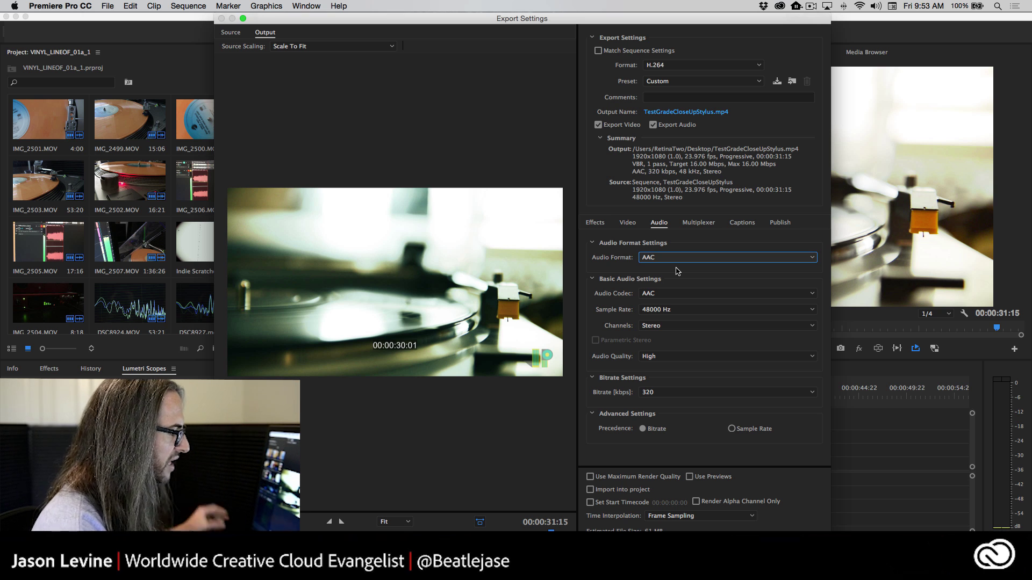
pyautogui.click(675, 294)
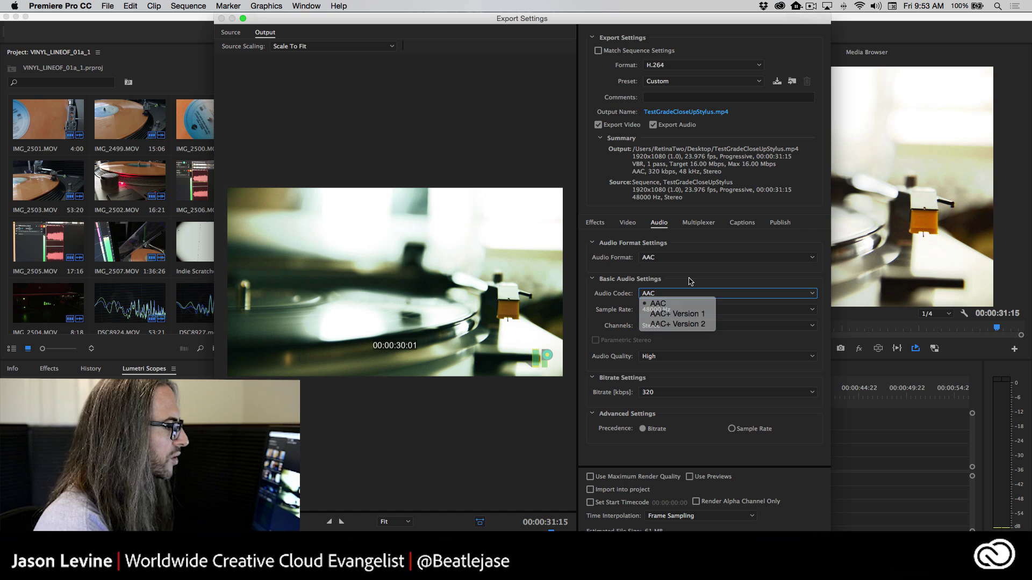
pyautogui.click(691, 281)
pyautogui.click(705, 310)
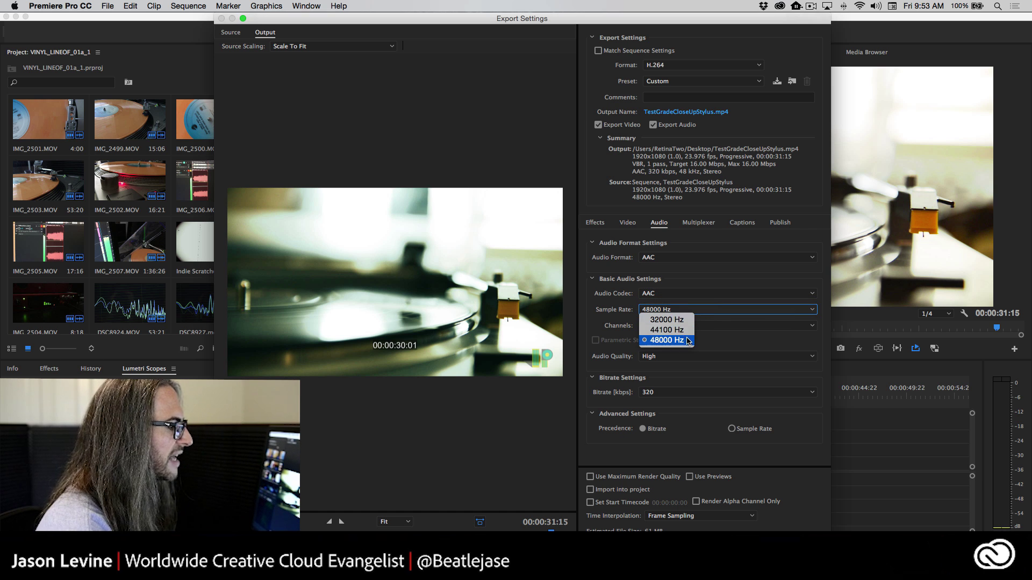
pyautogui.click(773, 346)
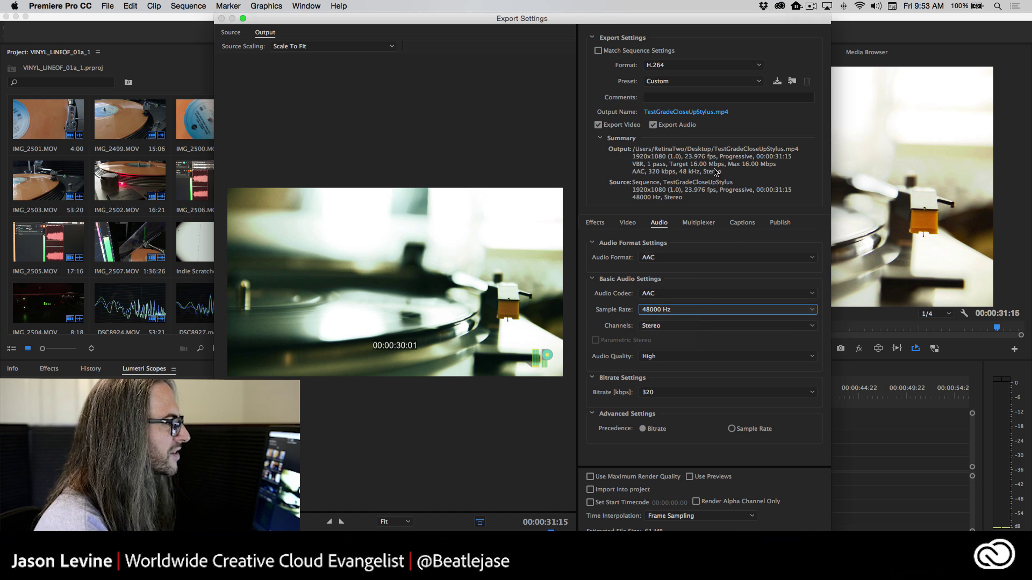
# - Look through the available H.264 export presets, keeping Custom selected
pyautogui.click(726, 82)
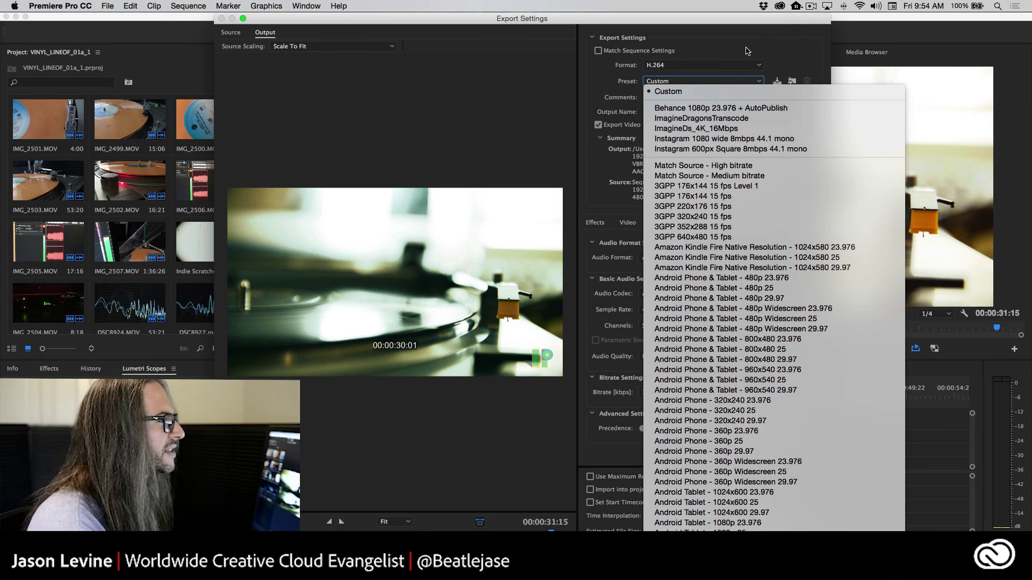
pyautogui.click(747, 51)
pyautogui.click(666, 225)
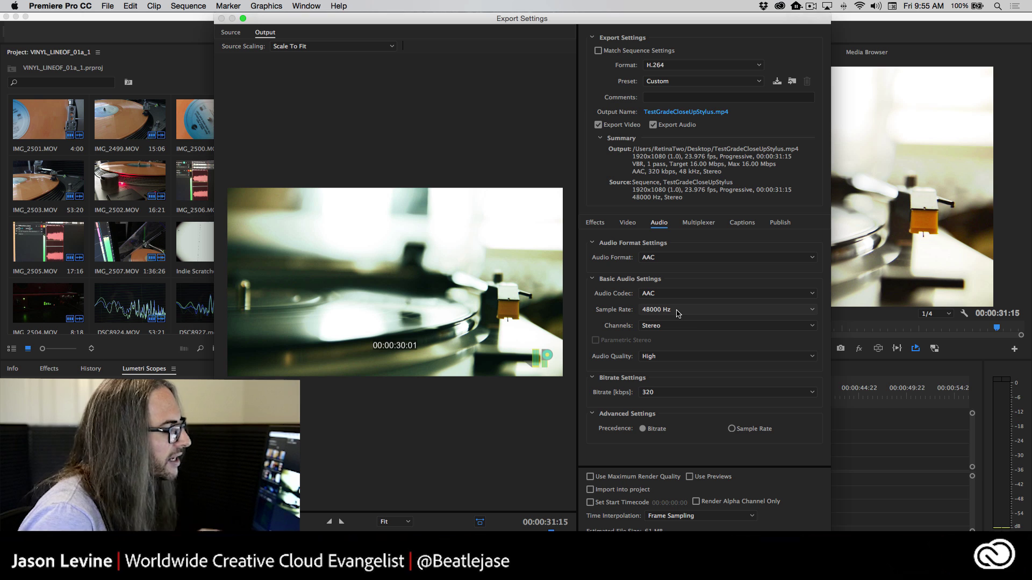
# - Set the export audio's sample rate to 44100 Hz and review the channel choices, keeping Stereo
pyautogui.click(678, 314)
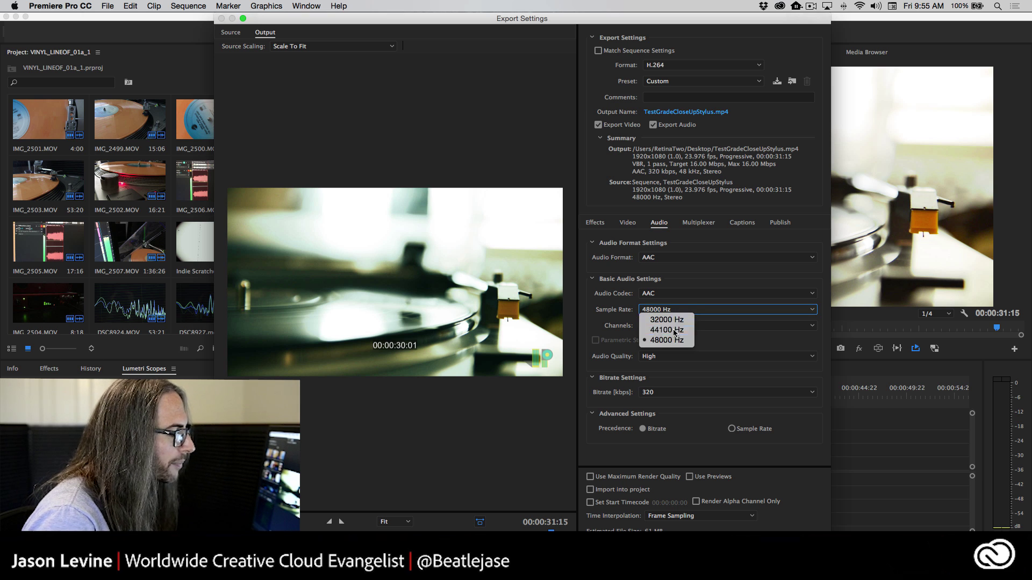
pyautogui.click(675, 327)
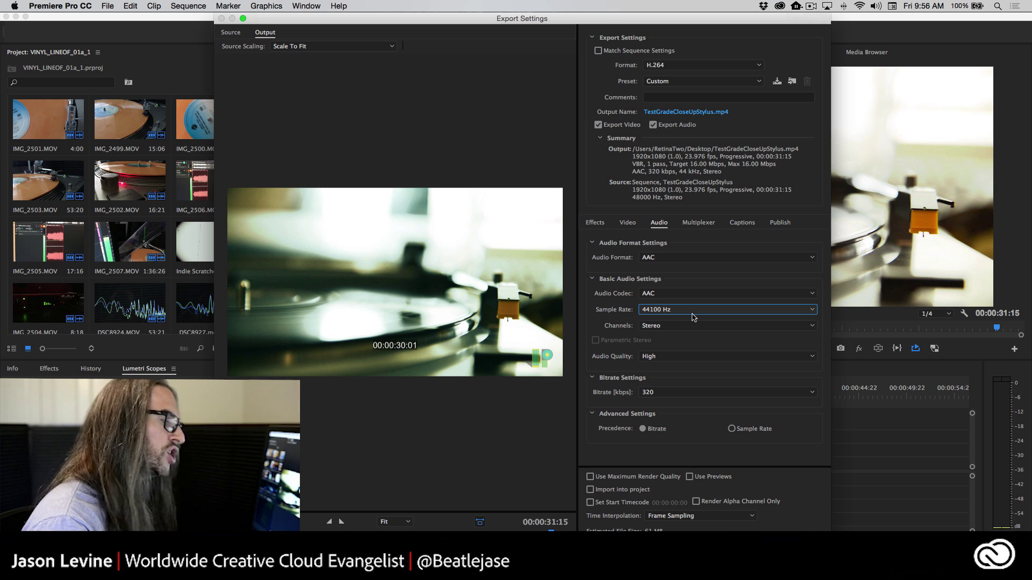
pyautogui.click(702, 327)
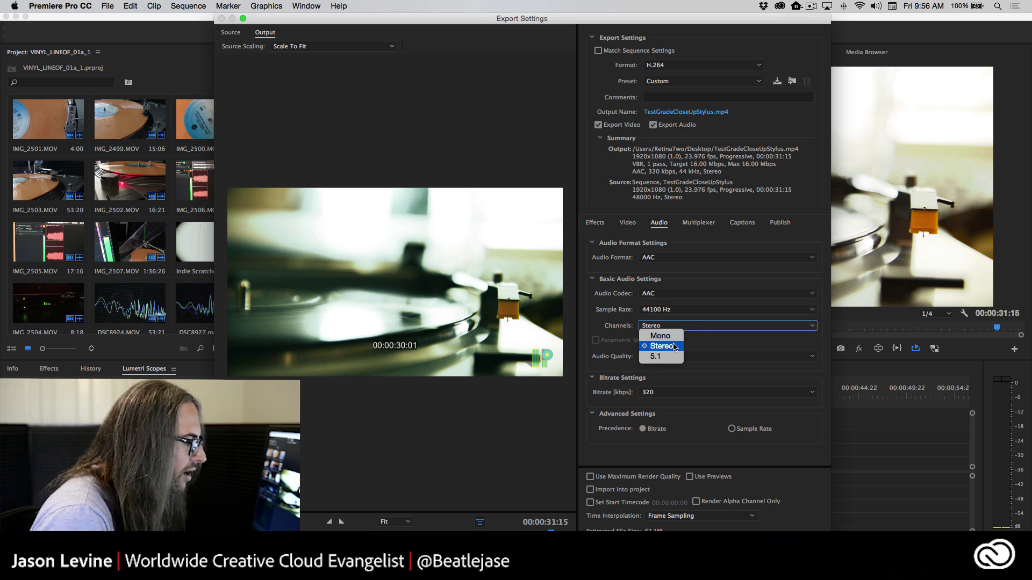
pyautogui.click(674, 346)
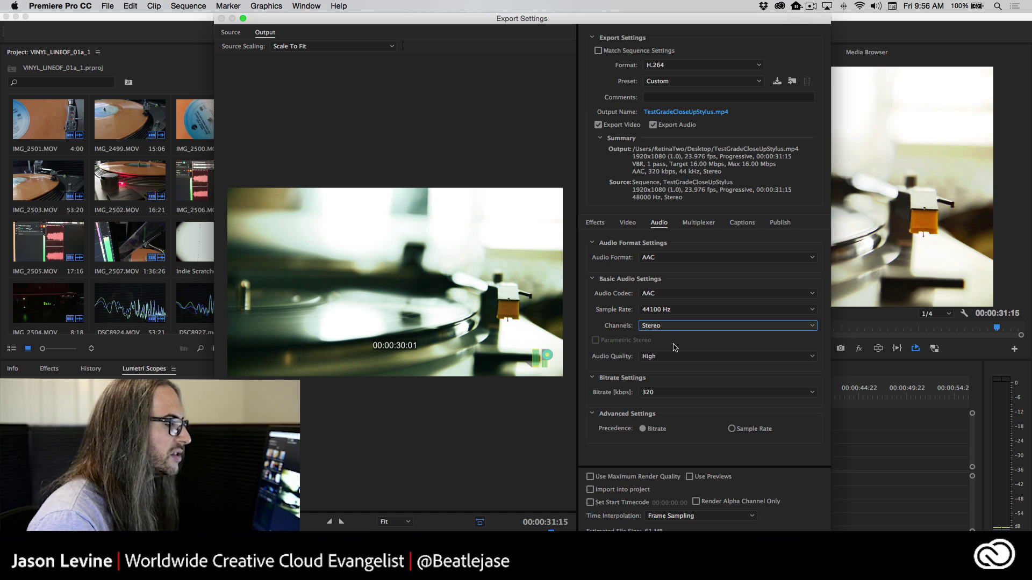
pyautogui.click(676, 326)
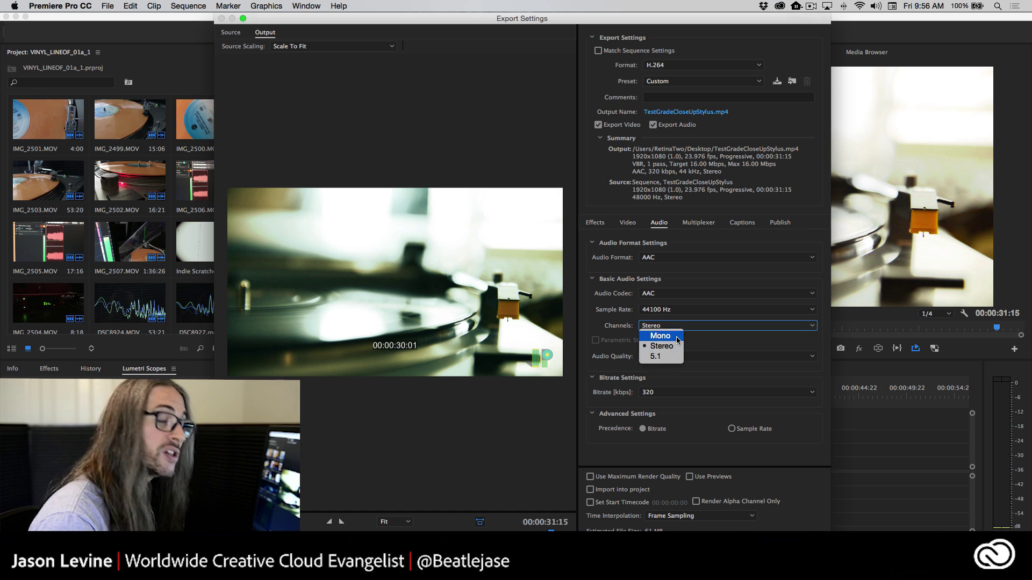
pyautogui.click(732, 345)
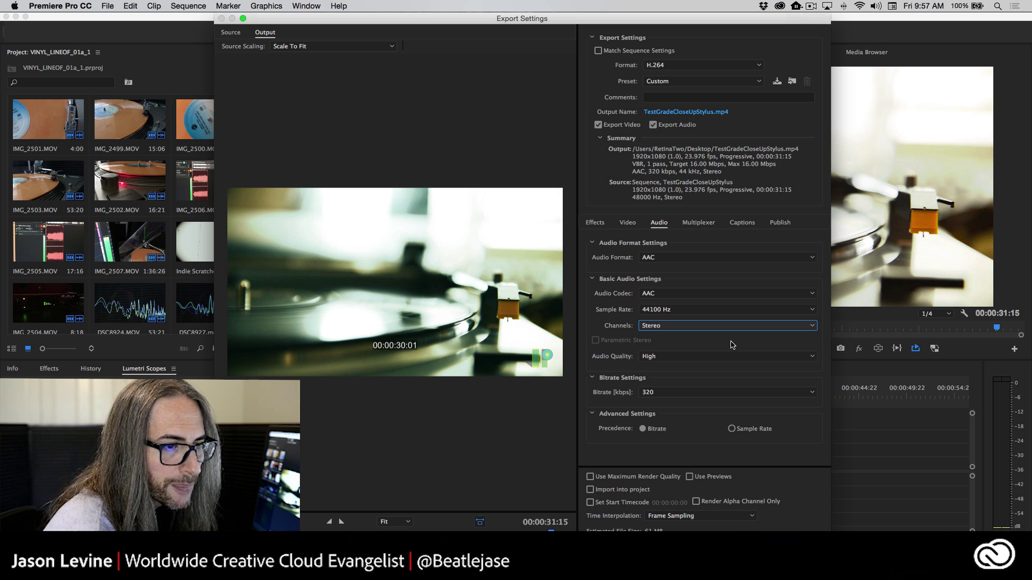
# - Review the audio quality choices, keeping High, and set the audio bitrate to 128 kbps
pyautogui.click(708, 357)
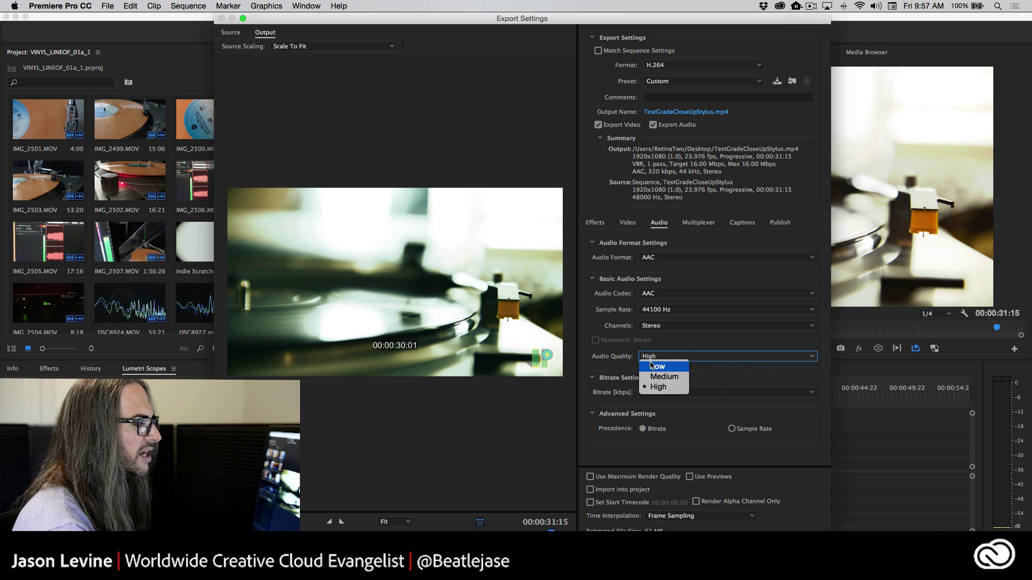
pyautogui.click(662, 387)
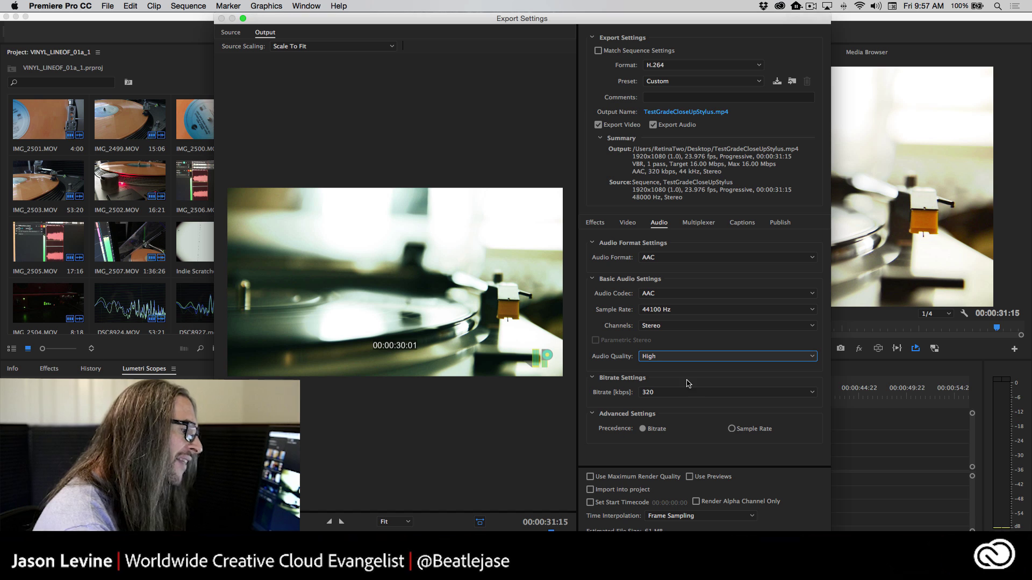
pyautogui.click(716, 398)
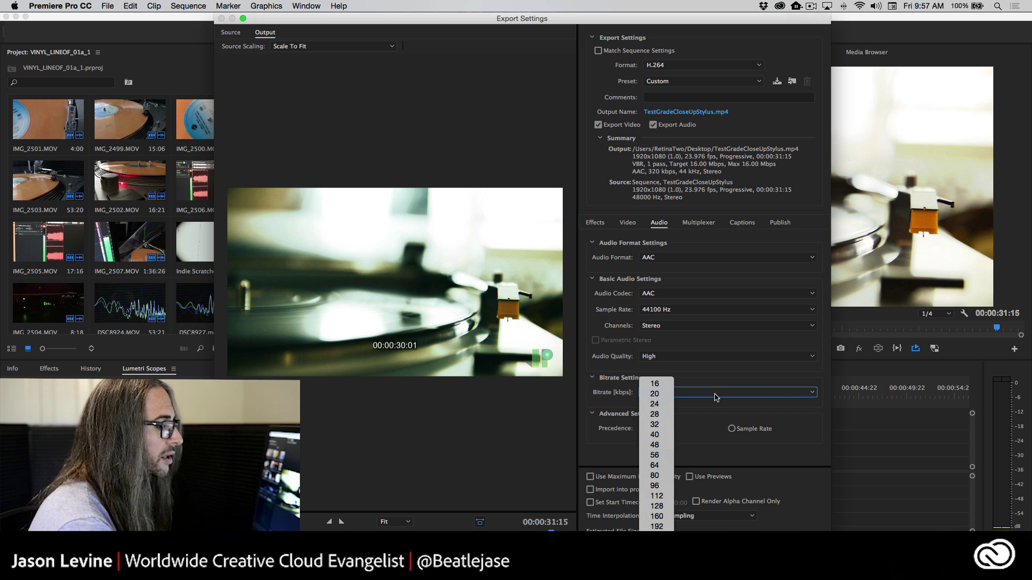
pyautogui.click(724, 394)
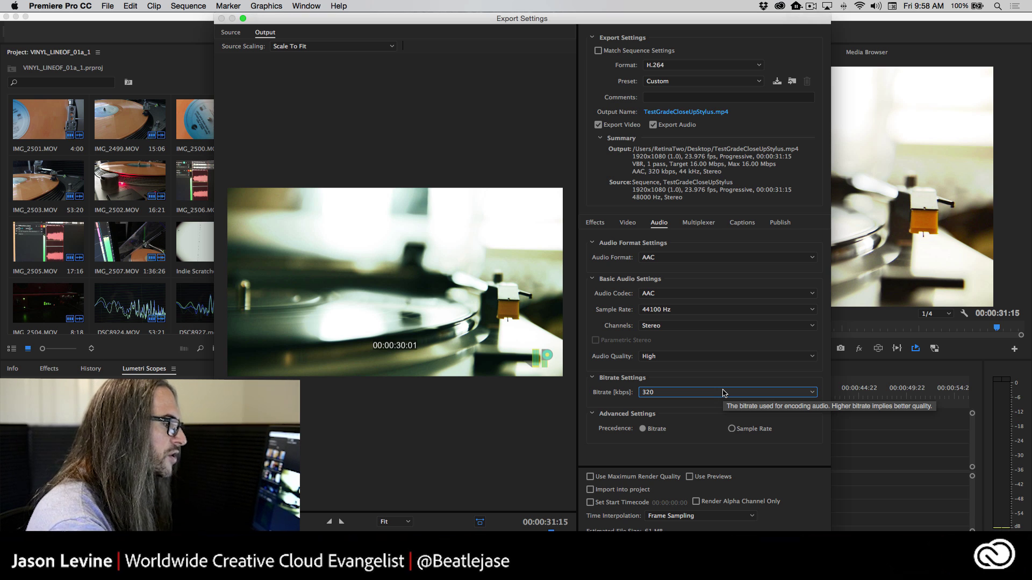
pyautogui.click(667, 393)
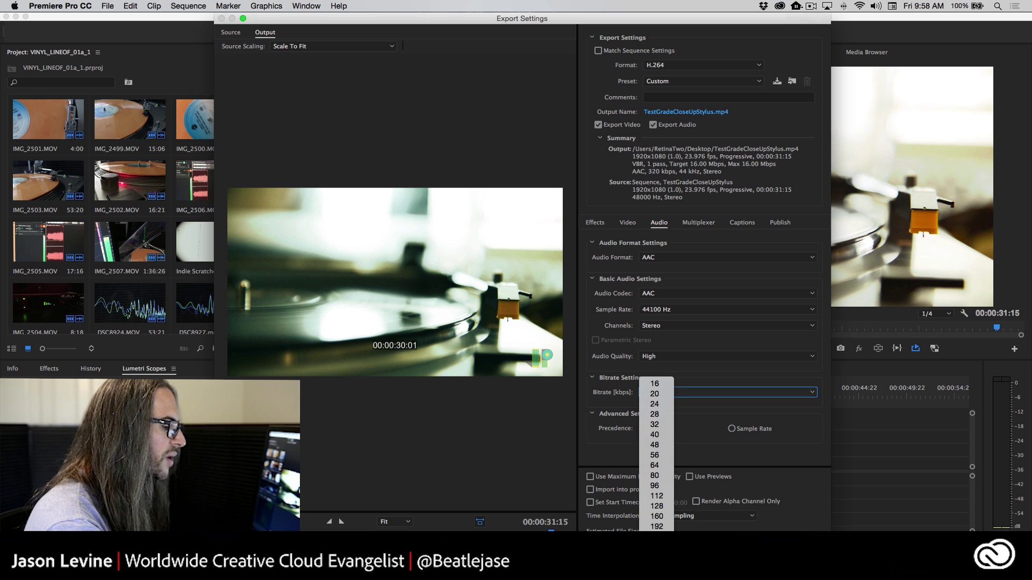
pyautogui.press('Escape')
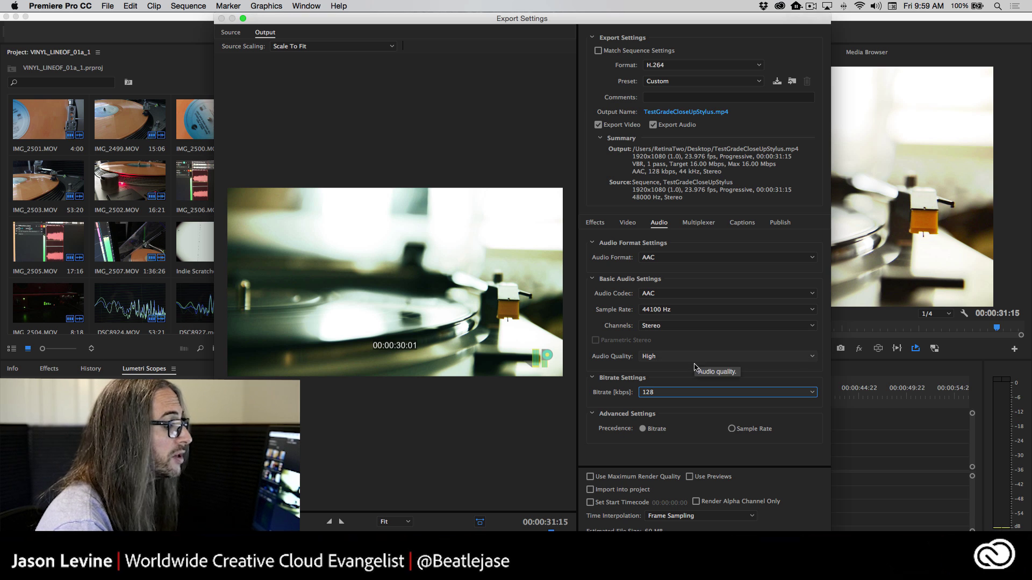
# - Set the export audio's bitrate to 320 kbps and its sample rate to 48000 Hz
pyautogui.click(688, 393)
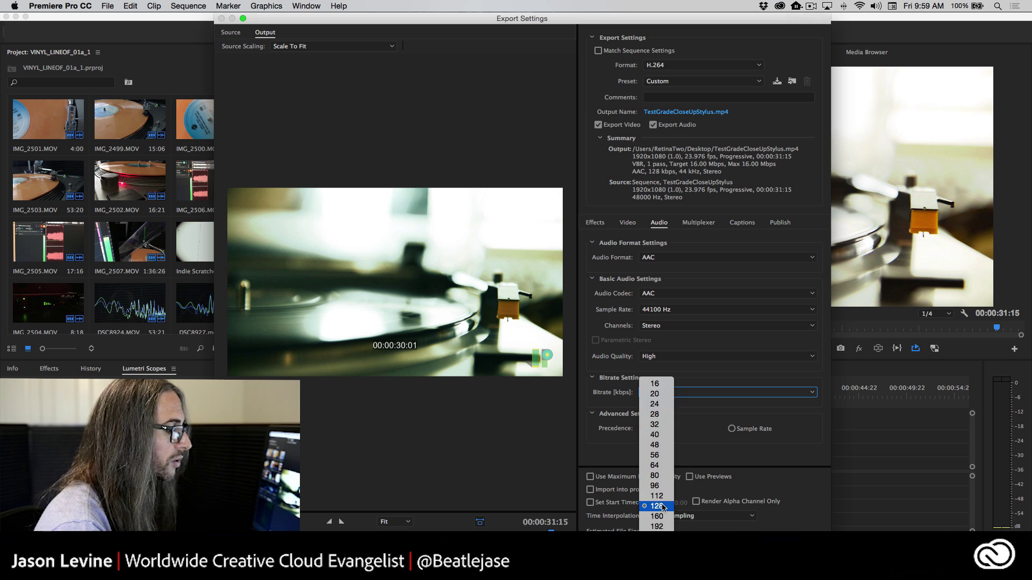
pyautogui.click(663, 507)
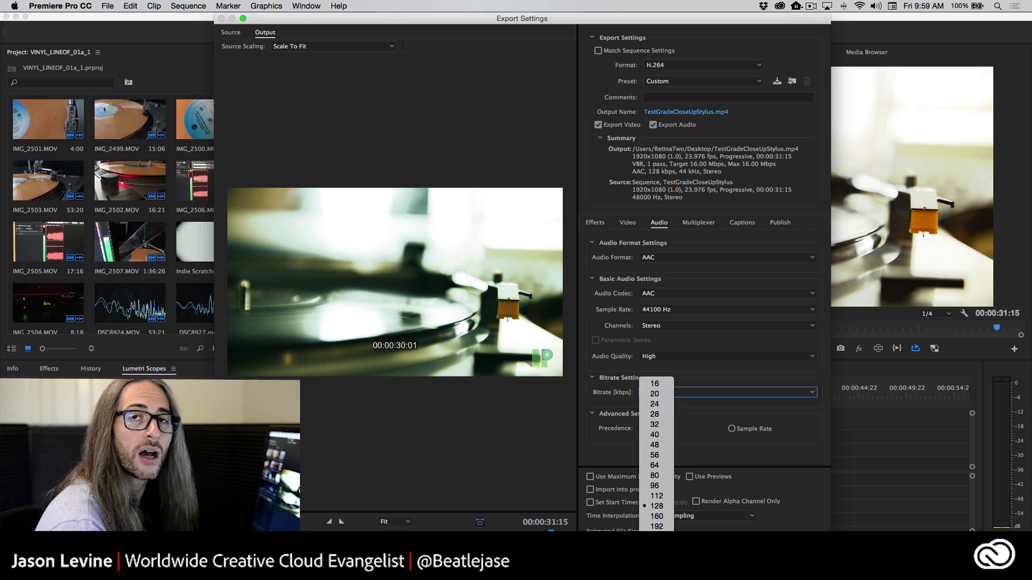
pyautogui.click(657, 558)
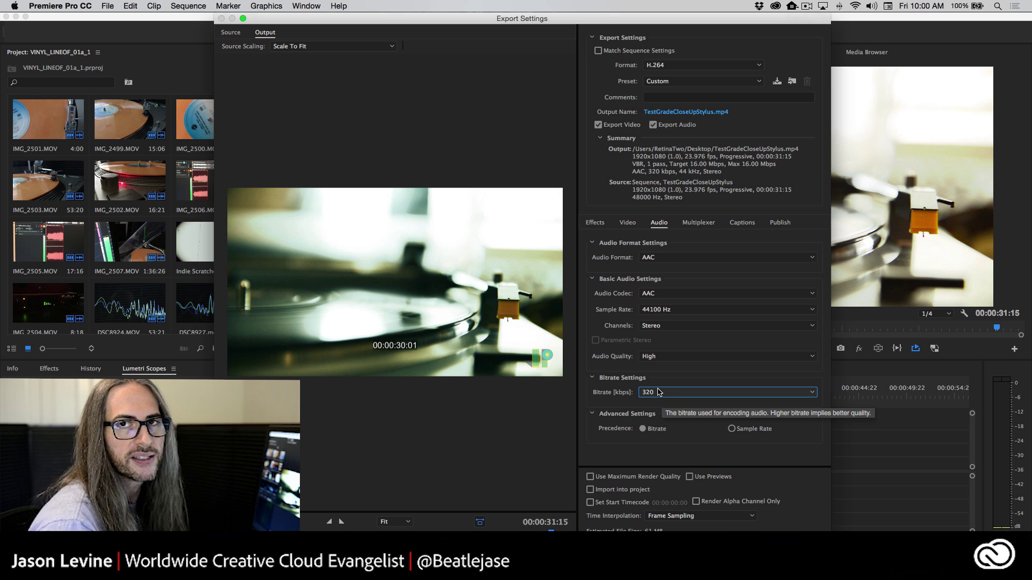
pyautogui.click(669, 311)
pyautogui.click(667, 340)
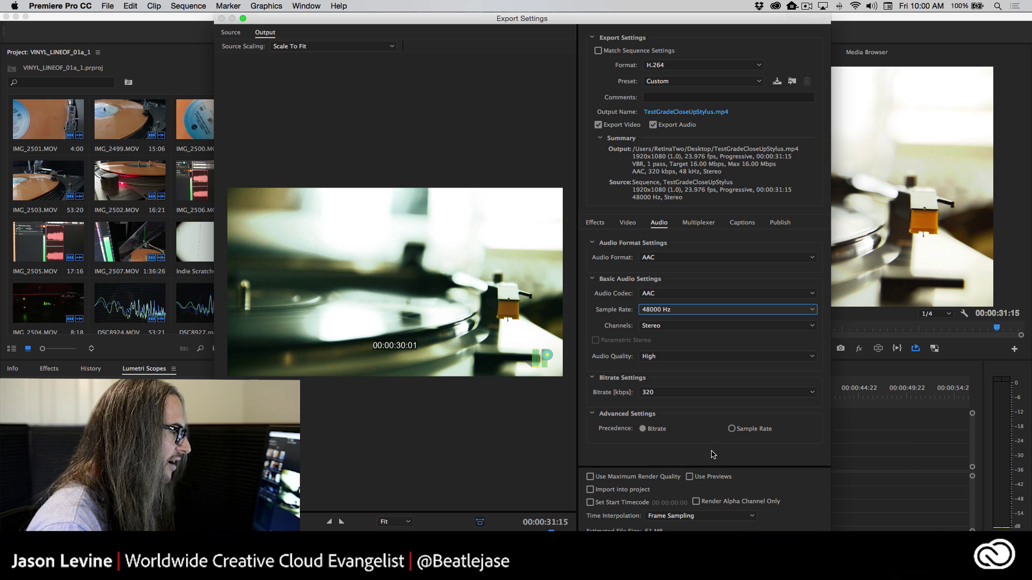
# - Examine the export's captions, video and publishing settings without changing them
pyautogui.click(736, 227)
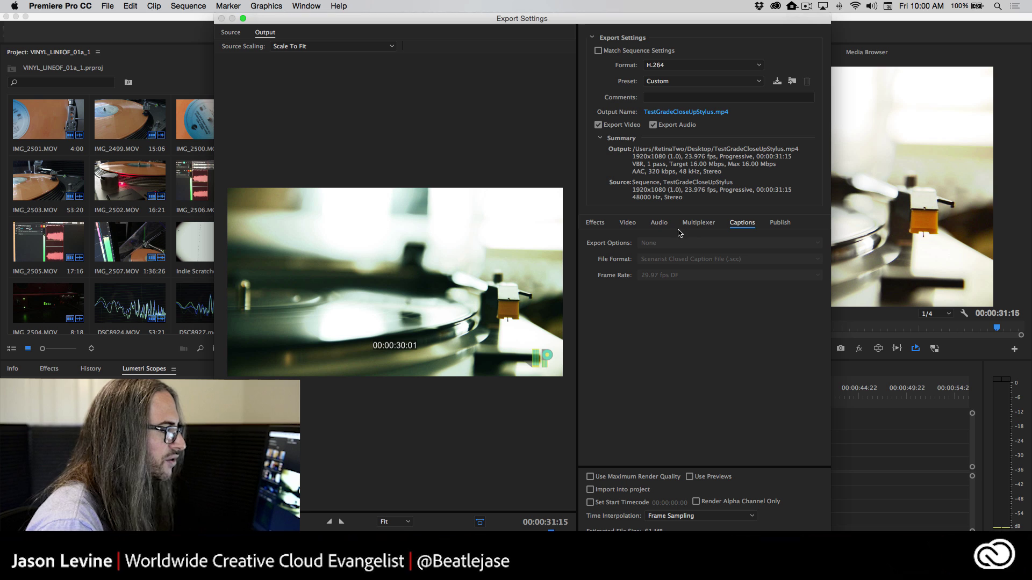
pyautogui.click(632, 223)
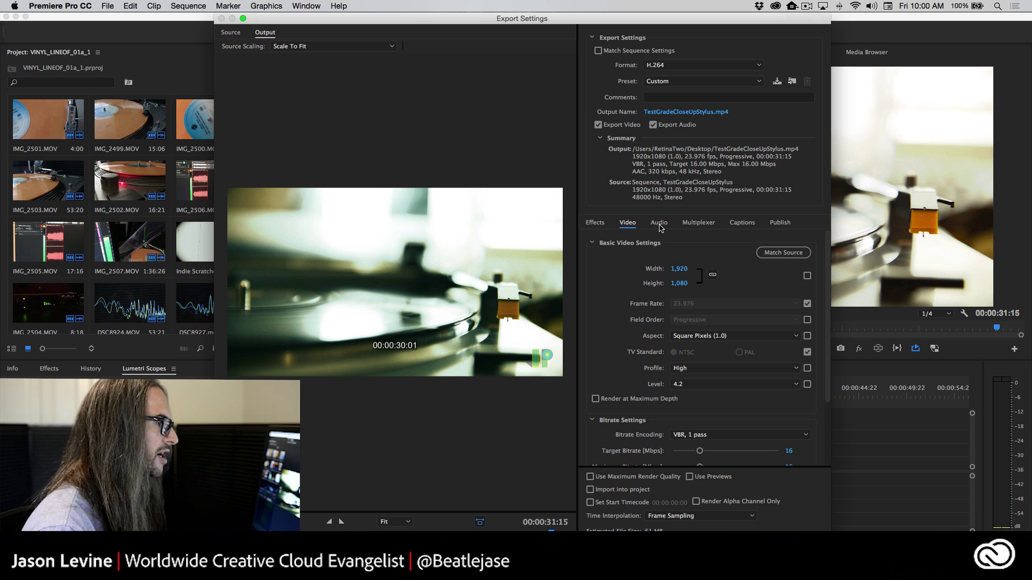
pyautogui.click(745, 224)
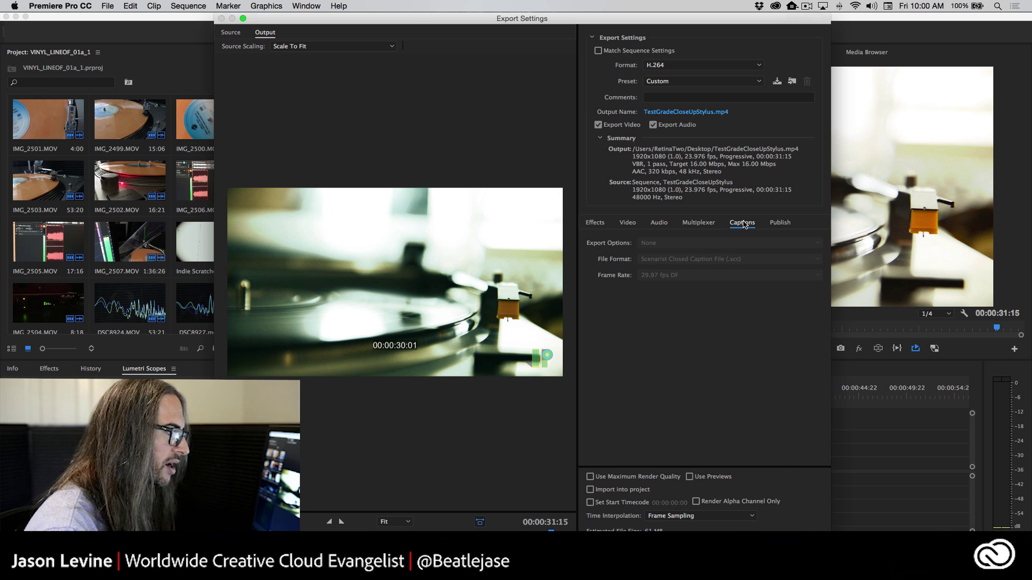
pyautogui.click(633, 224)
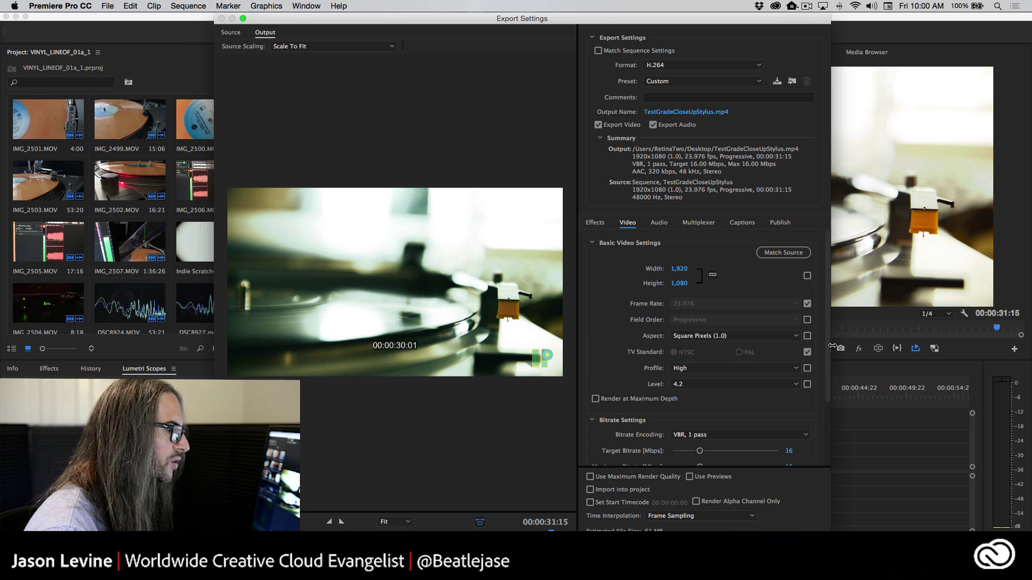
pyautogui.scroll(-3, 785, 263)
pyautogui.click(778, 225)
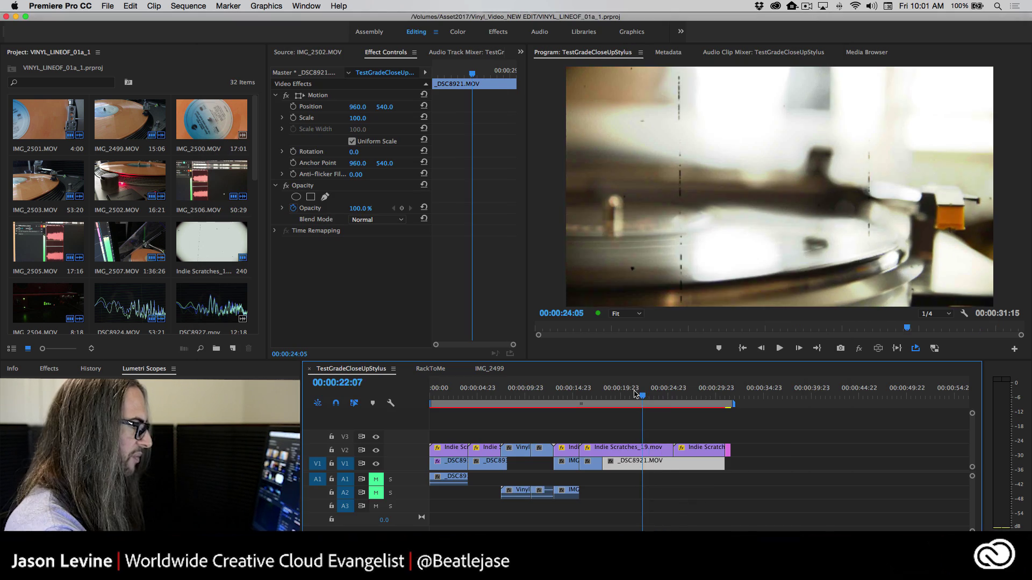
# - Scrub and play the _DSC8921.MOV turntable shot in the sequence between about 00:00:19:22 and 00:00:25:20
pyautogui.moveTo(636, 394); pyautogui.dragTo(677, 384)
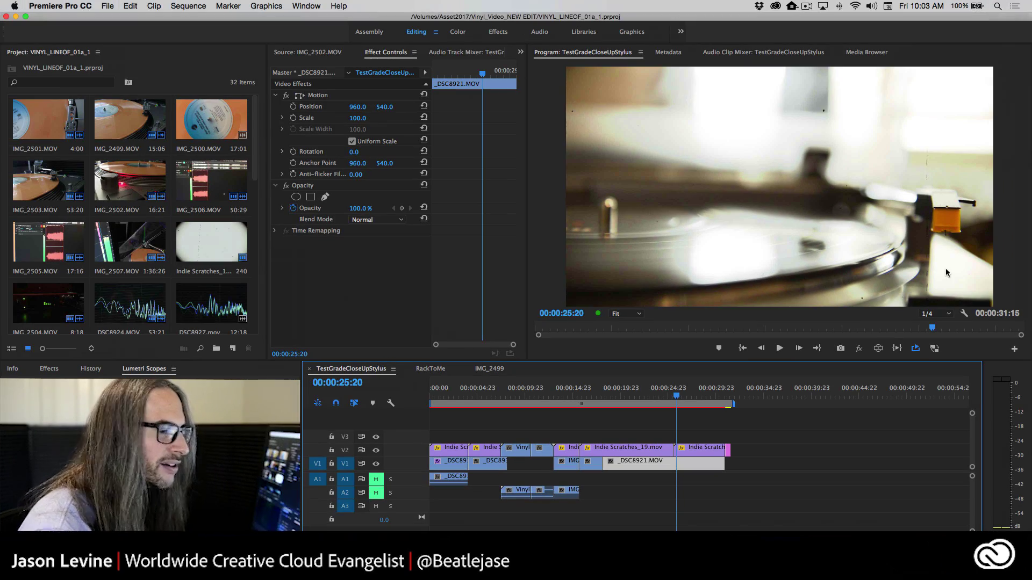
pyautogui.click(656, 397)
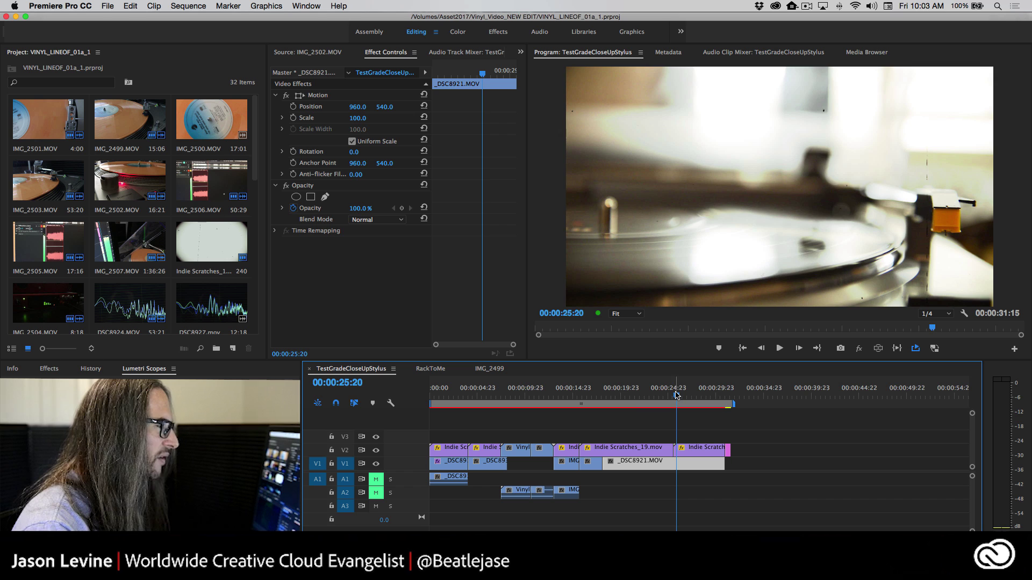
pyautogui.moveTo(655, 398); pyautogui.dragTo(621, 398)
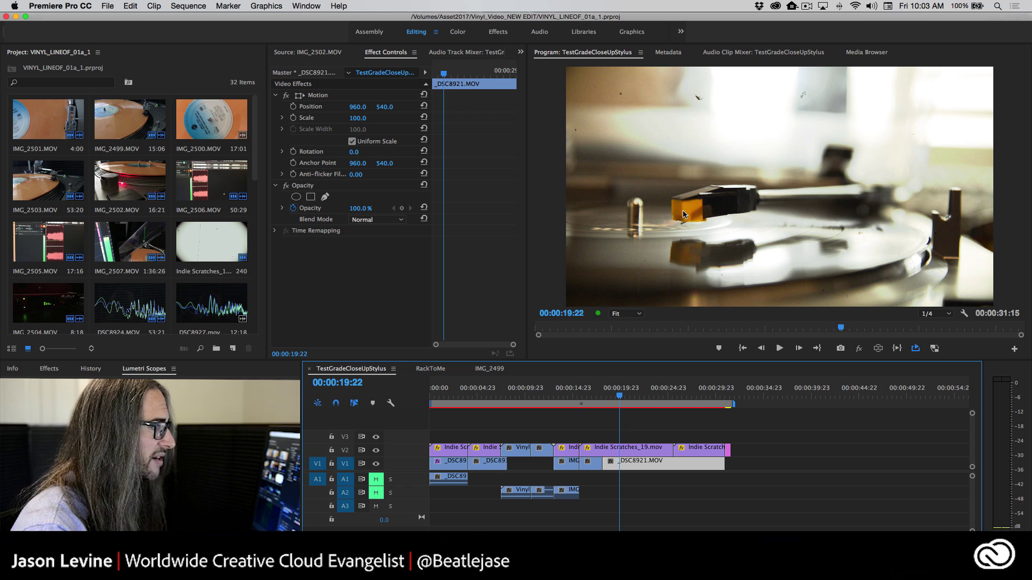
pyautogui.press('space')
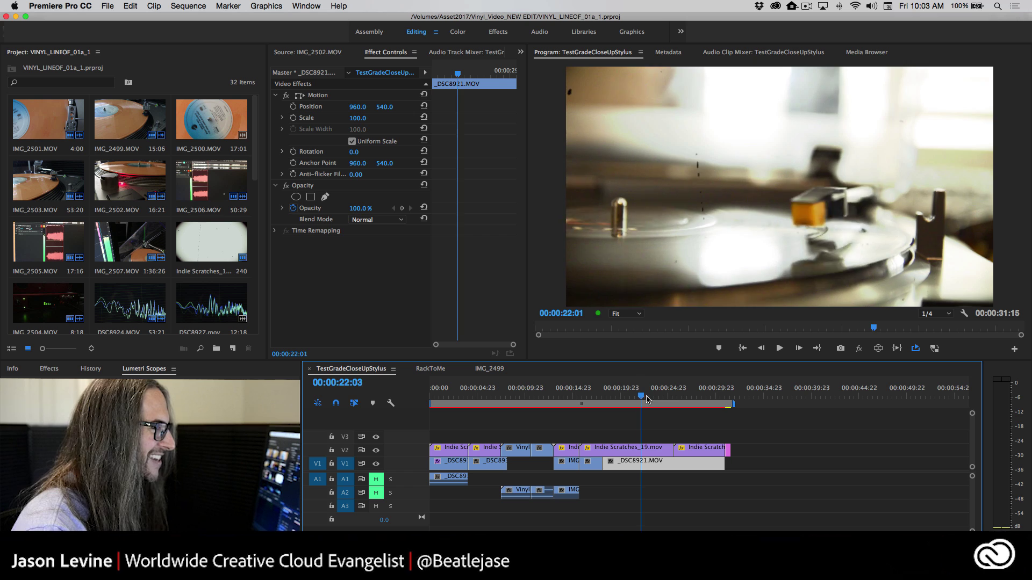
pyautogui.moveTo(642, 398); pyautogui.dragTo(671, 397)
pyautogui.press('space')
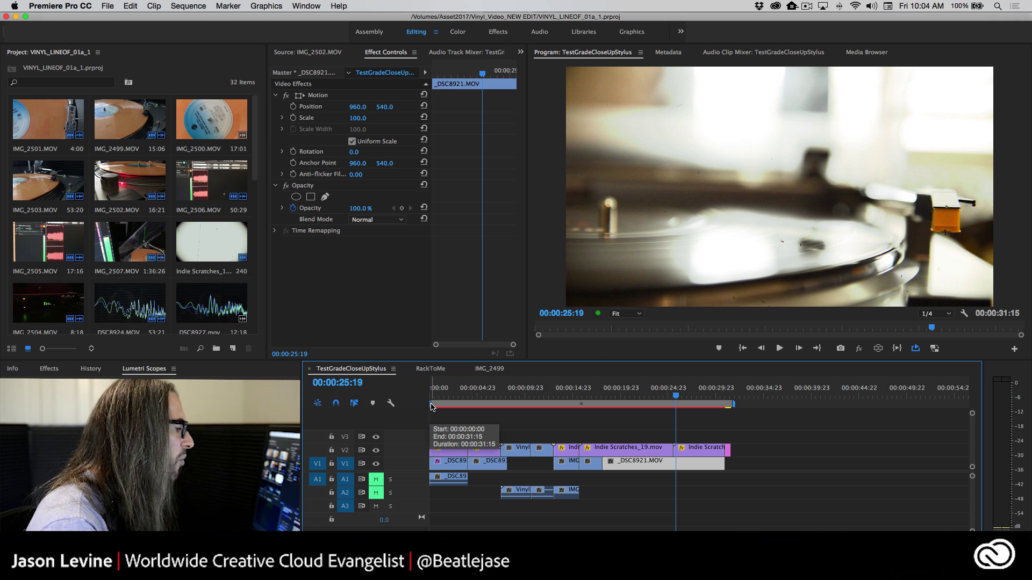
# - Shorten the sequence's work area to 10 seconds starting at 00:00:21:00, and move the playhead to its start
pyautogui.moveTo(432, 407); pyautogui.dragTo(602, 424)
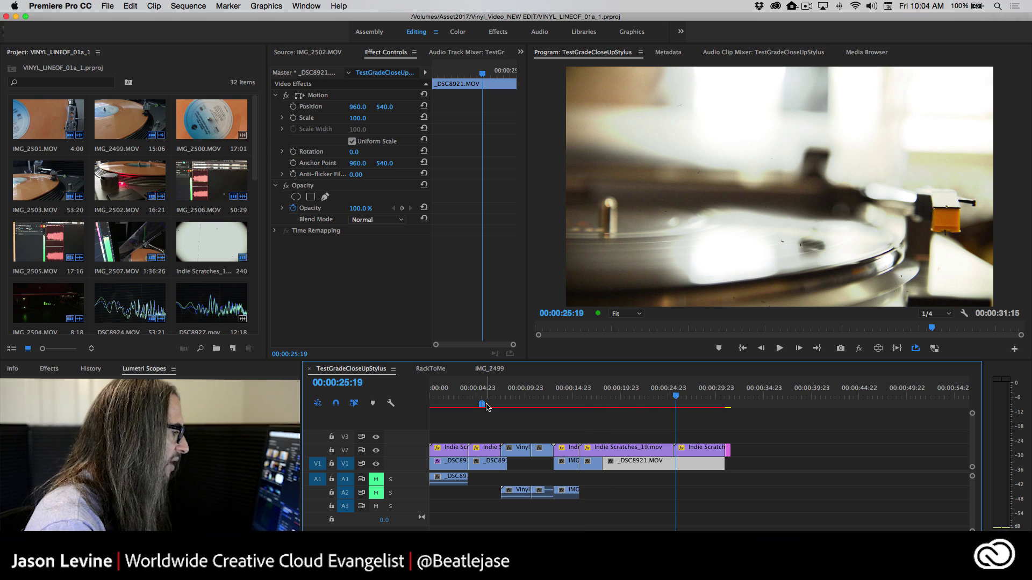
pyautogui.moveTo(484, 407); pyautogui.dragTo(726, 409)
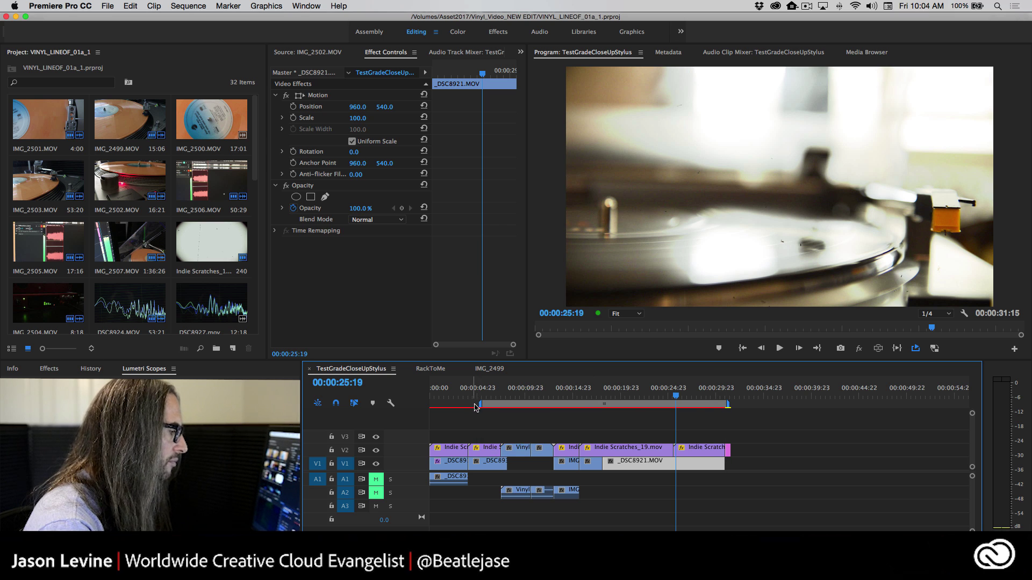
pyautogui.moveTo(481, 407); pyautogui.dragTo(630, 408)
pyautogui.click(681, 398)
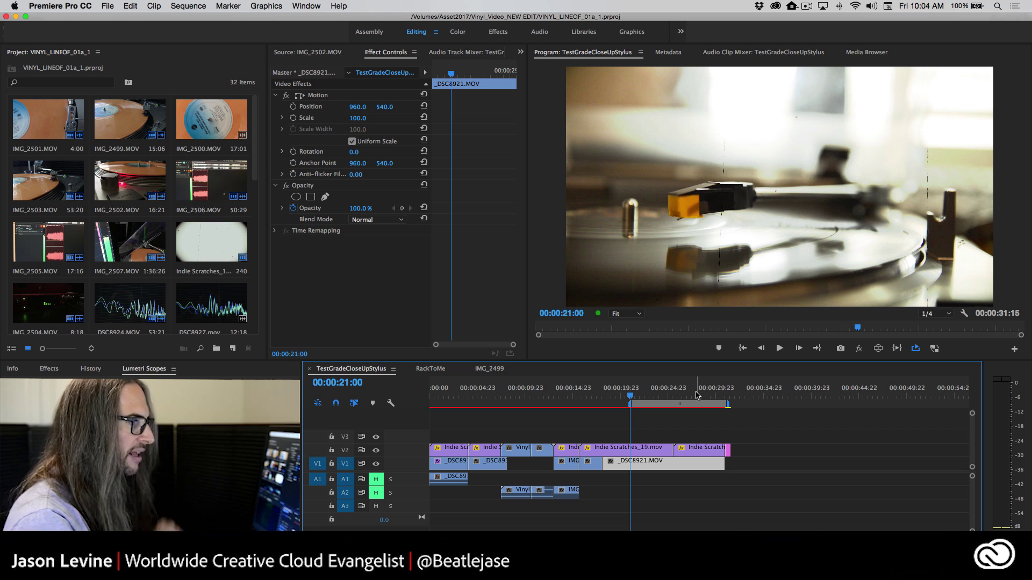
# - Open the media export settings for the sequence and move the window so its Source Range option is visible
pyautogui.click(107, 6)
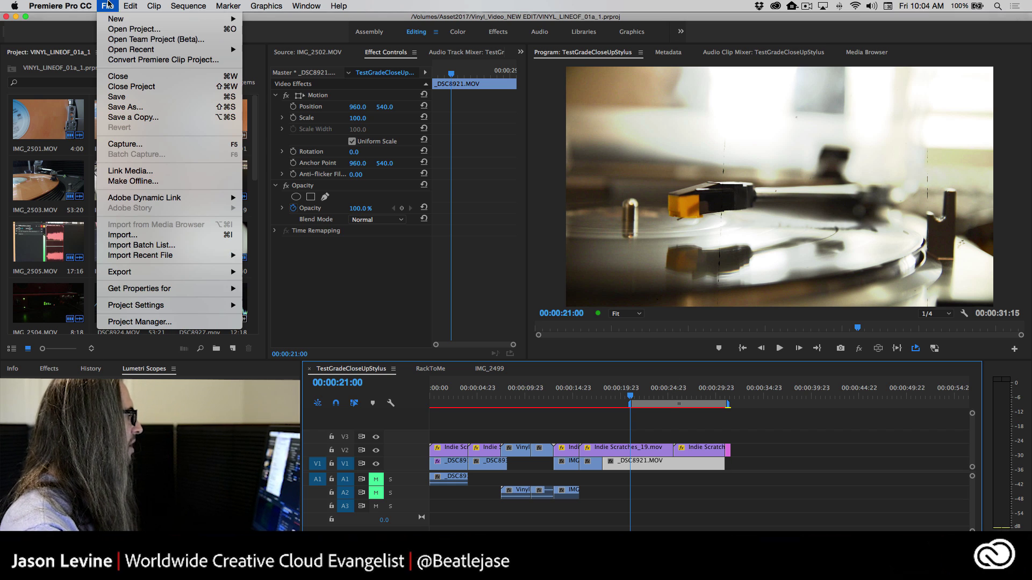
pyautogui.moveTo(148, 276)
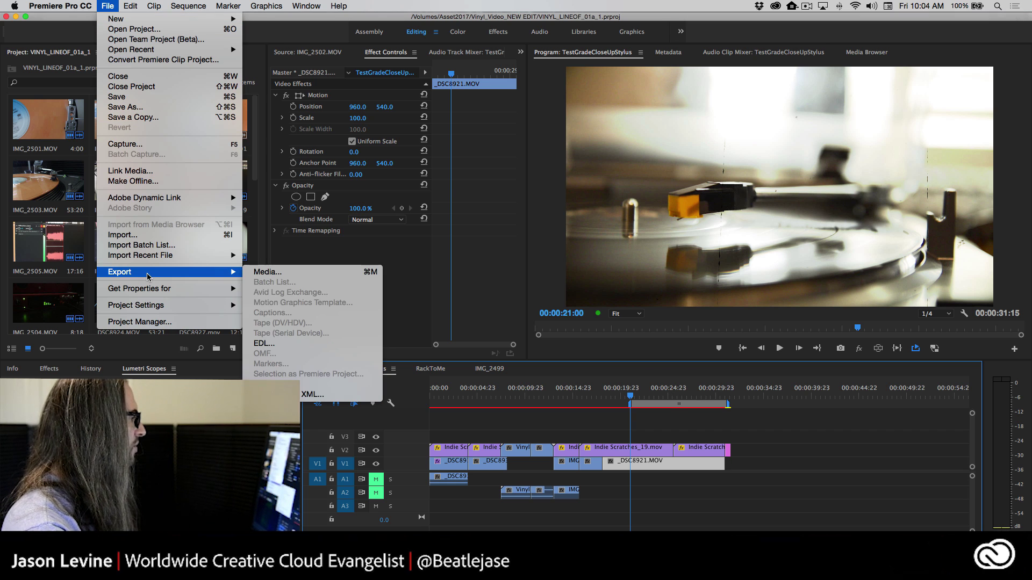
pyautogui.click(293, 276)
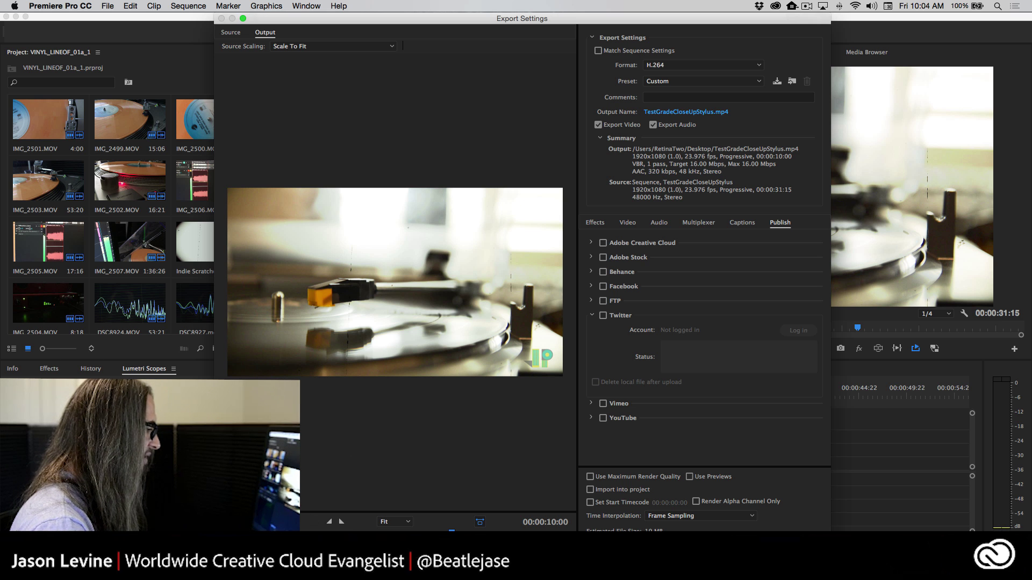
pyautogui.moveTo(291, 560); pyautogui.dragTo(291, 372)
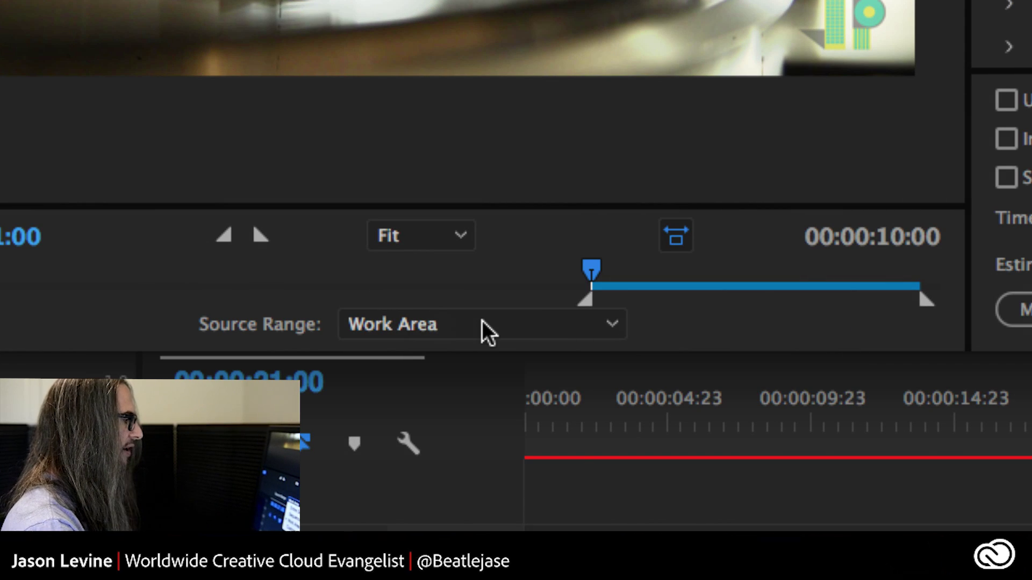
# - Keep the export's source range on Work Area and turn off the JP_logo image overlay
pyautogui.click(415, 362)
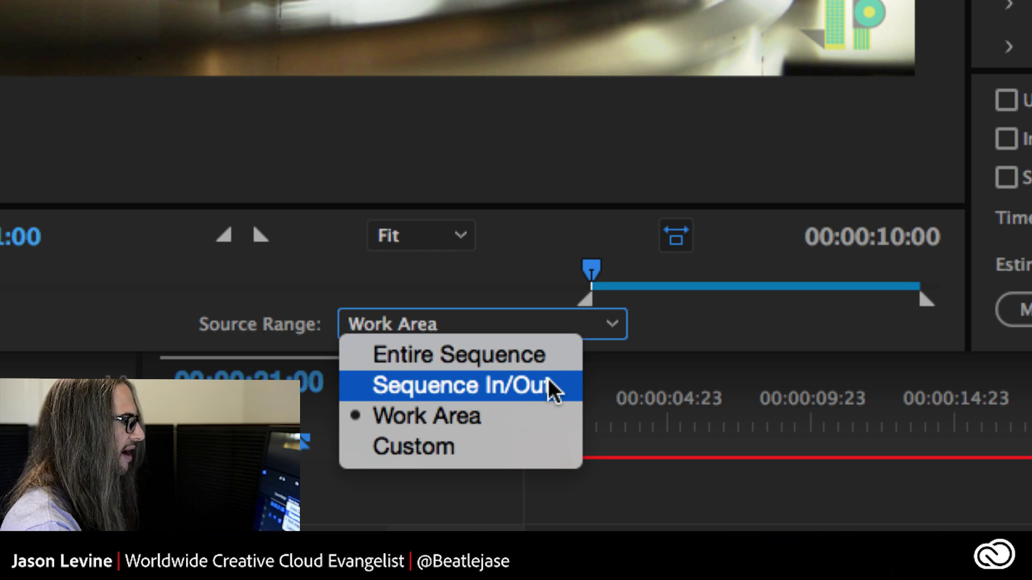
pyautogui.click(472, 414)
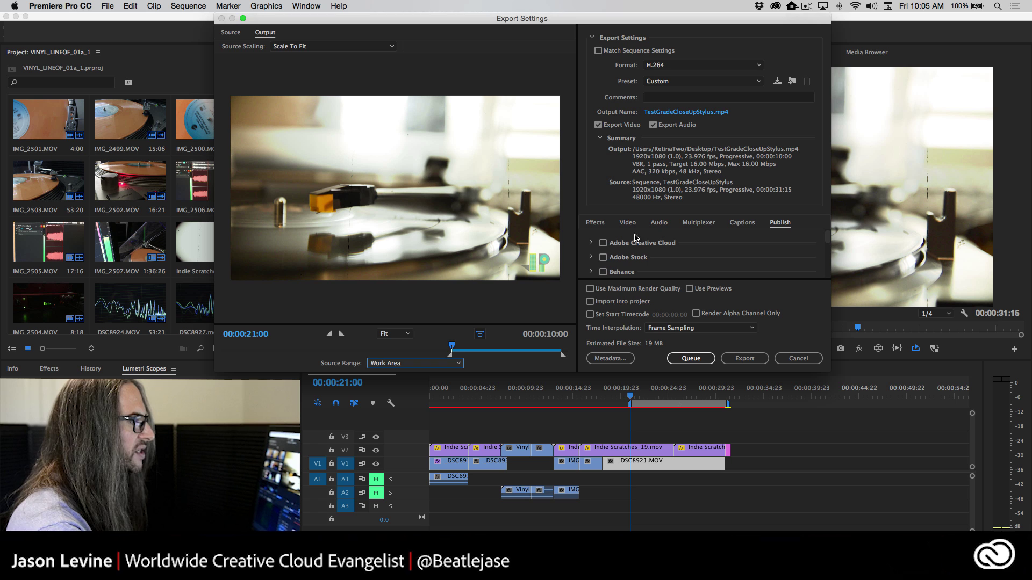
pyautogui.moveTo(595, 371); pyautogui.dragTo(597, 532)
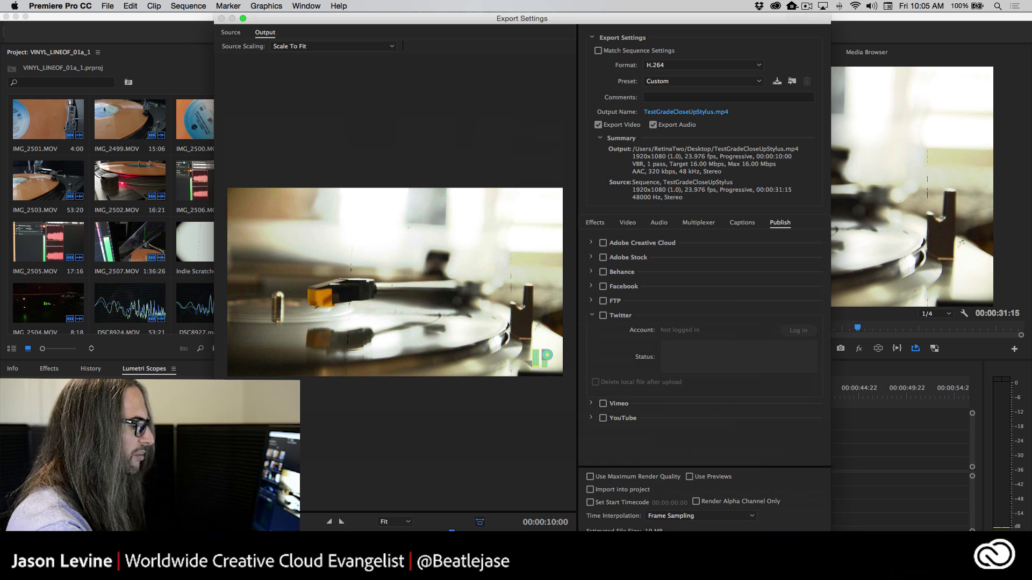
pyautogui.click(594, 222)
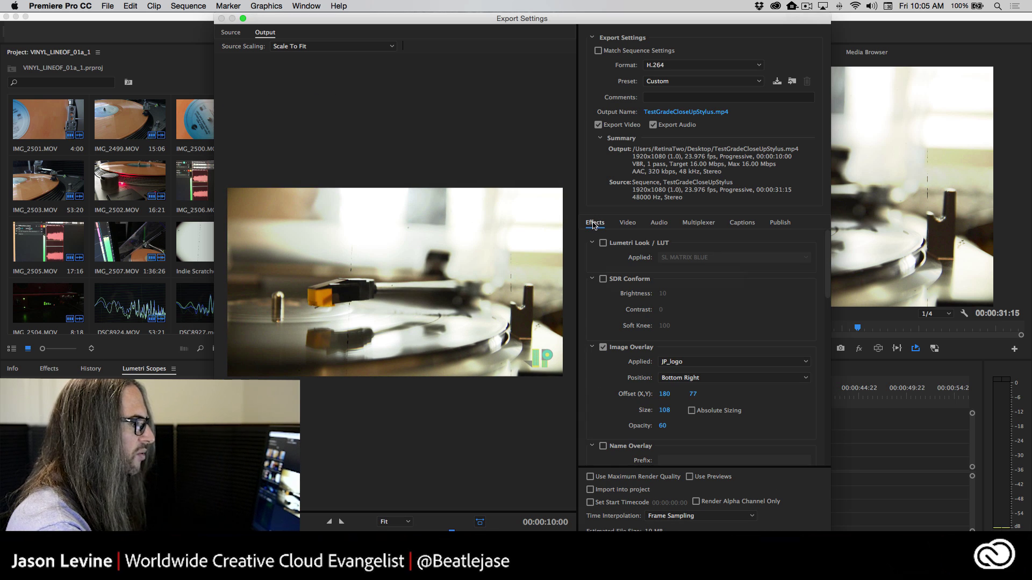
pyautogui.click(603, 349)
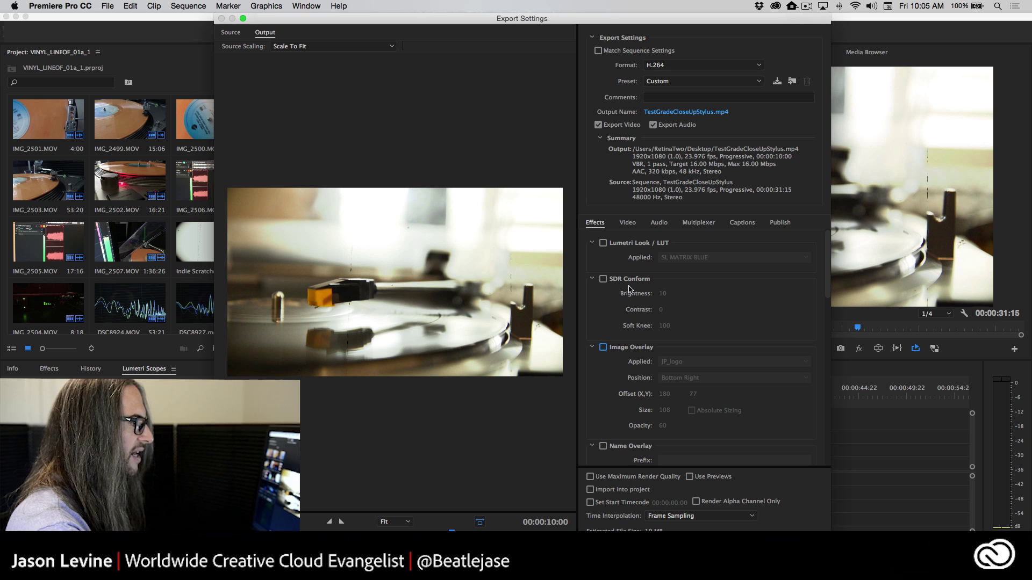
# - Show the export's video settings and name the output file ToneArmBackToStart on the Desktop
pyautogui.click(628, 222)
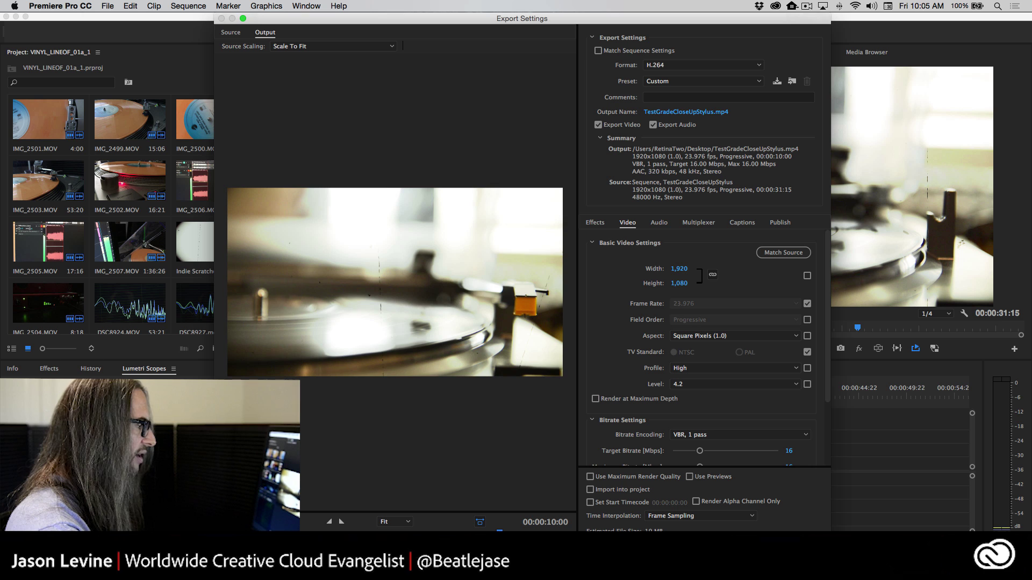
pyautogui.click(687, 112)
pyautogui.write('ToneArm')
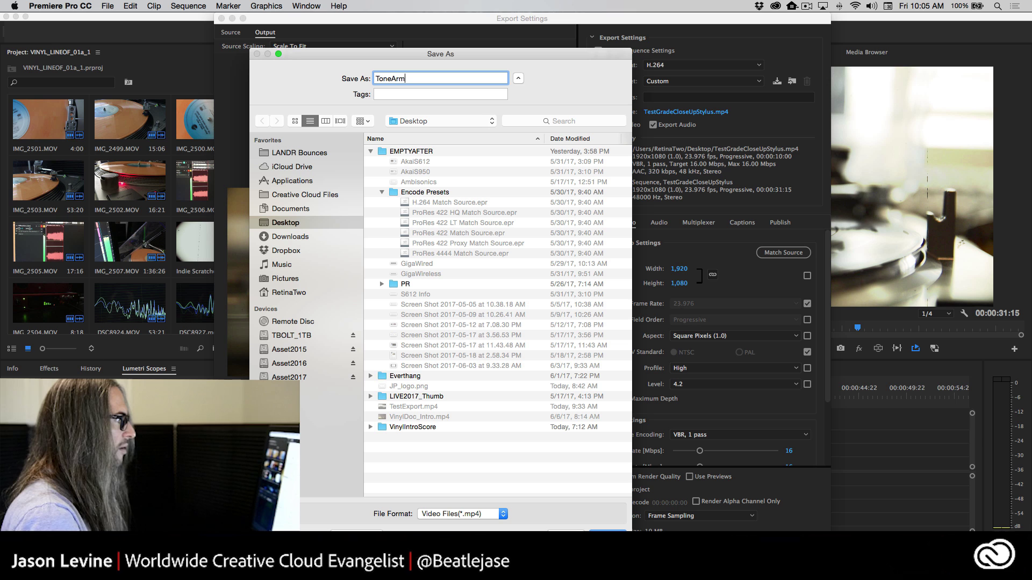
pyautogui.write('BackT')
pyautogui.press('BackSpace')
pyautogui.write('Start')
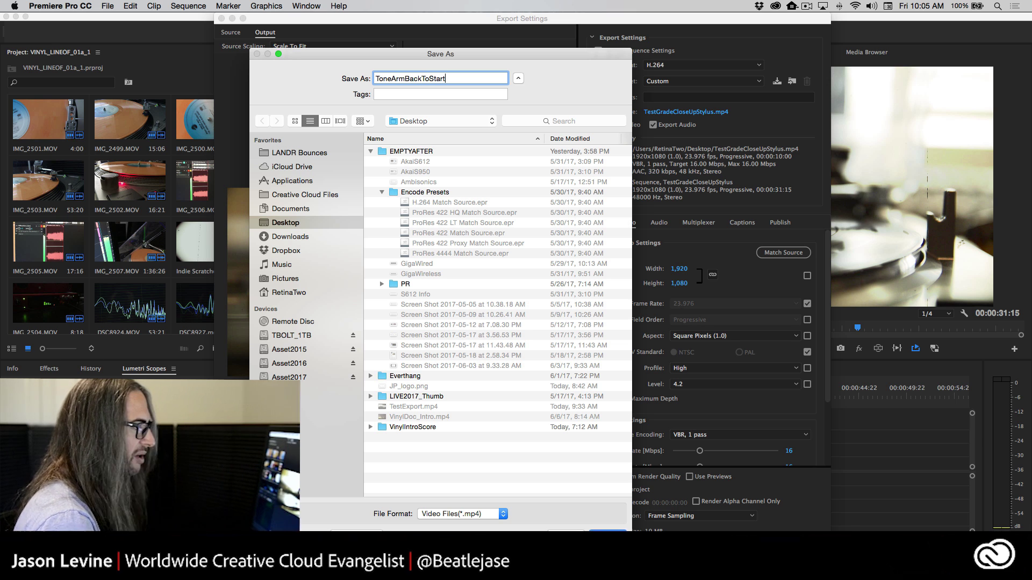
pyautogui.press('Return')
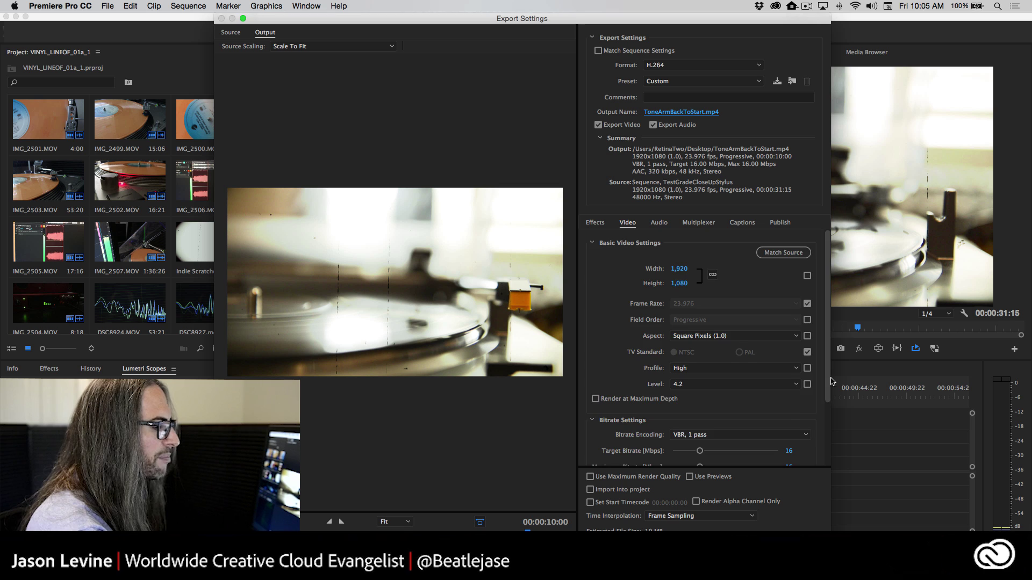
# - Enable publishing to Adobe Stock with the account logged in, and export the video
pyautogui.moveTo(829, 376); pyautogui.dragTo(843, 511)
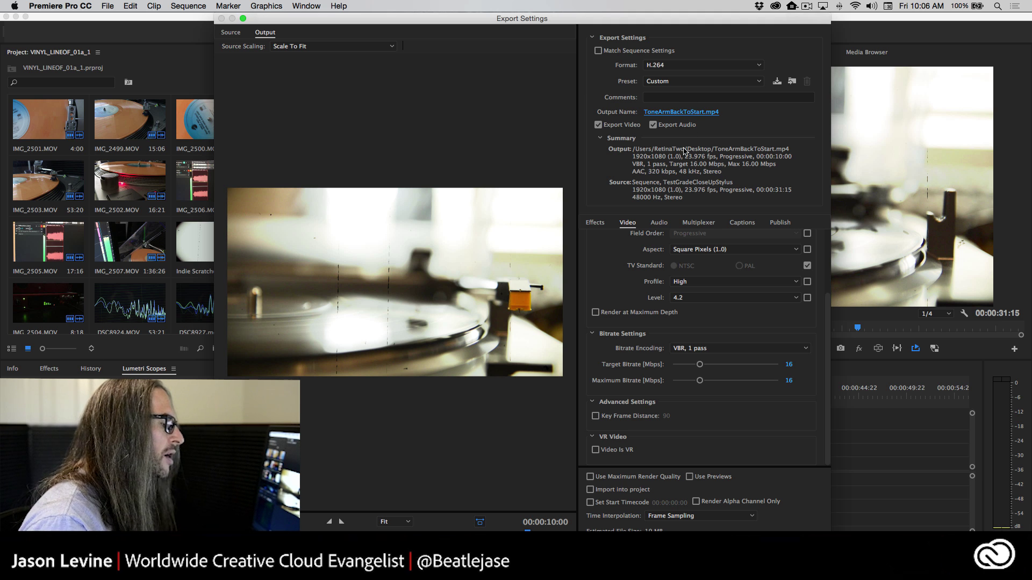
pyautogui.click(780, 222)
pyautogui.click(603, 258)
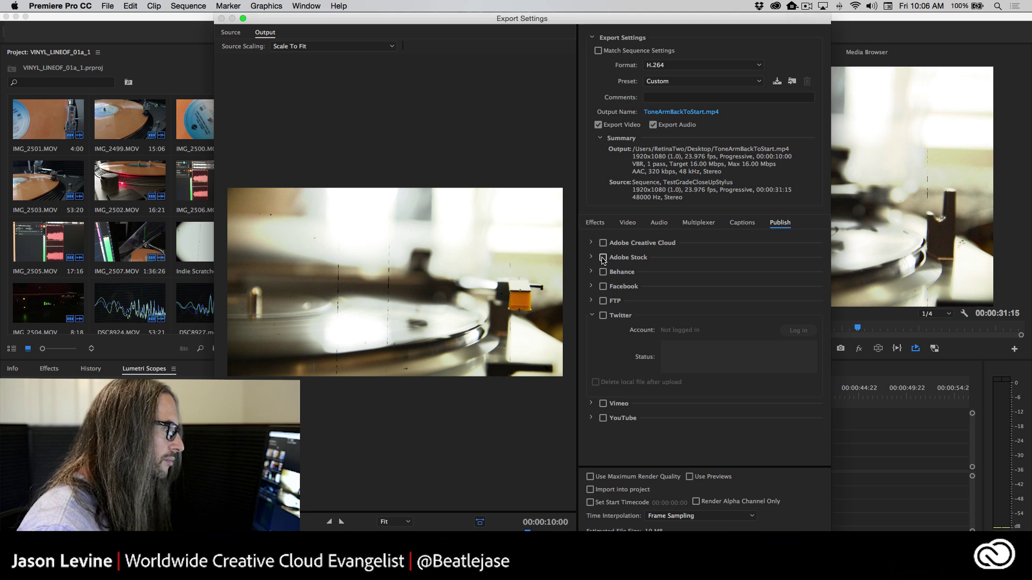
pyautogui.click(592, 259)
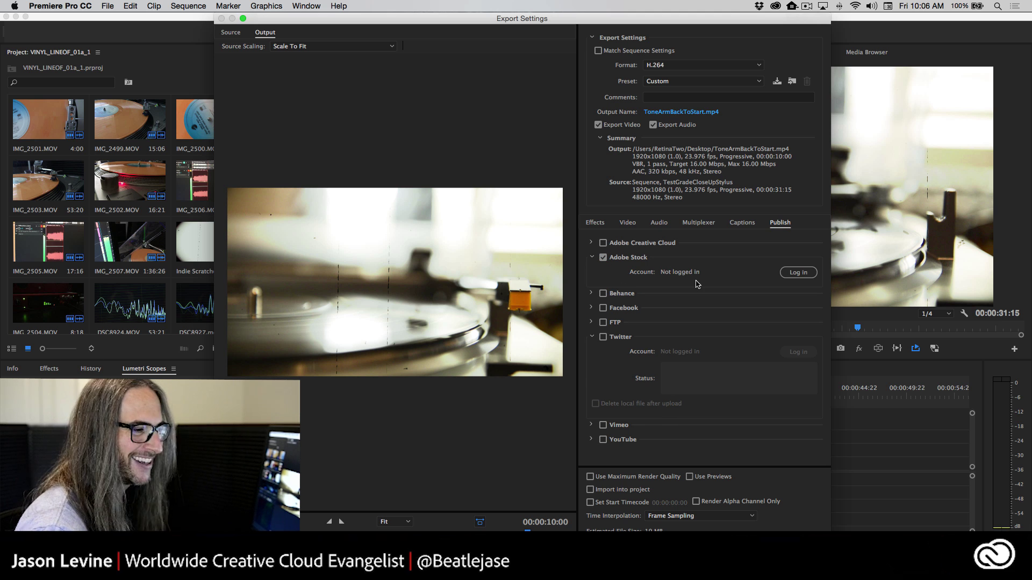
pyautogui.click(798, 272)
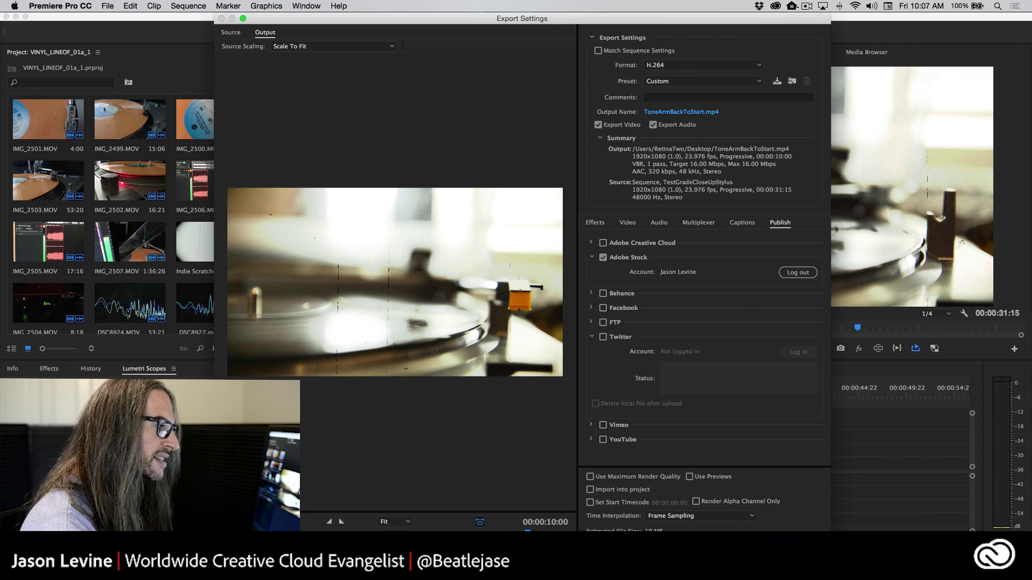
pyautogui.click(752, 548)
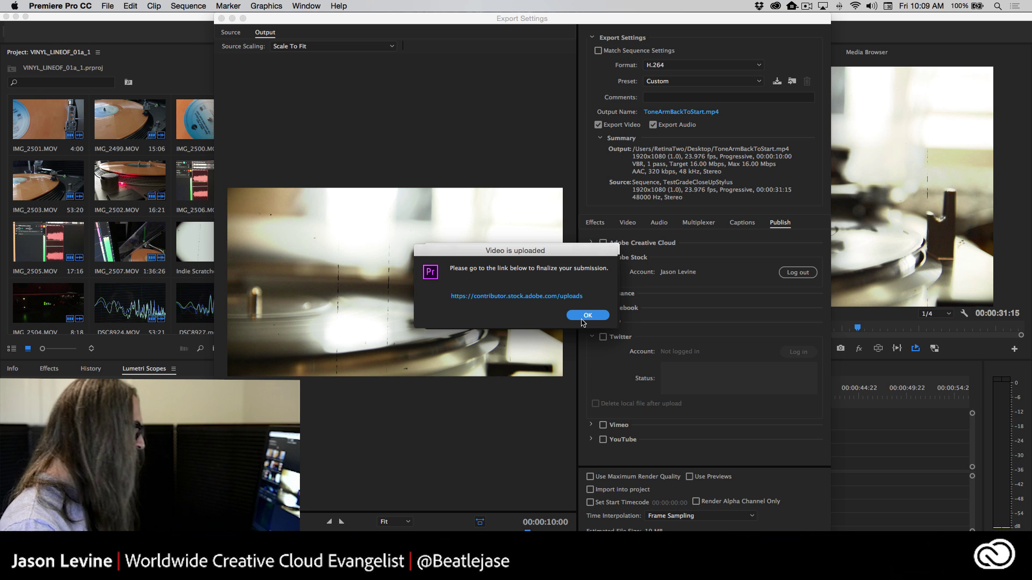
# - Switch to the Adobe Stock contributor page in Chrome and reload the uploaded files
pyautogui.press('super+Tab')
pyautogui.press('super+Tab')
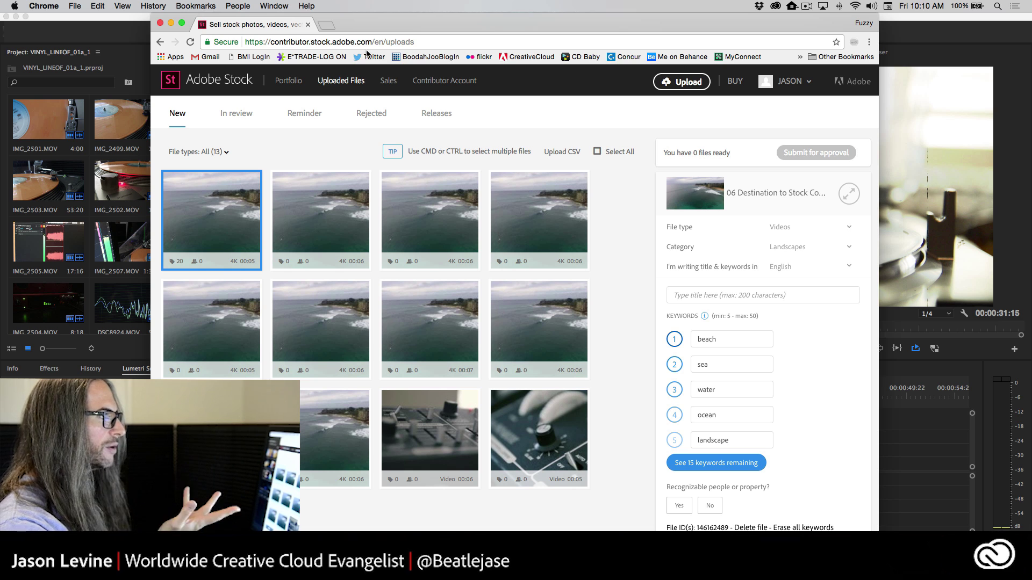
pyautogui.click(190, 42)
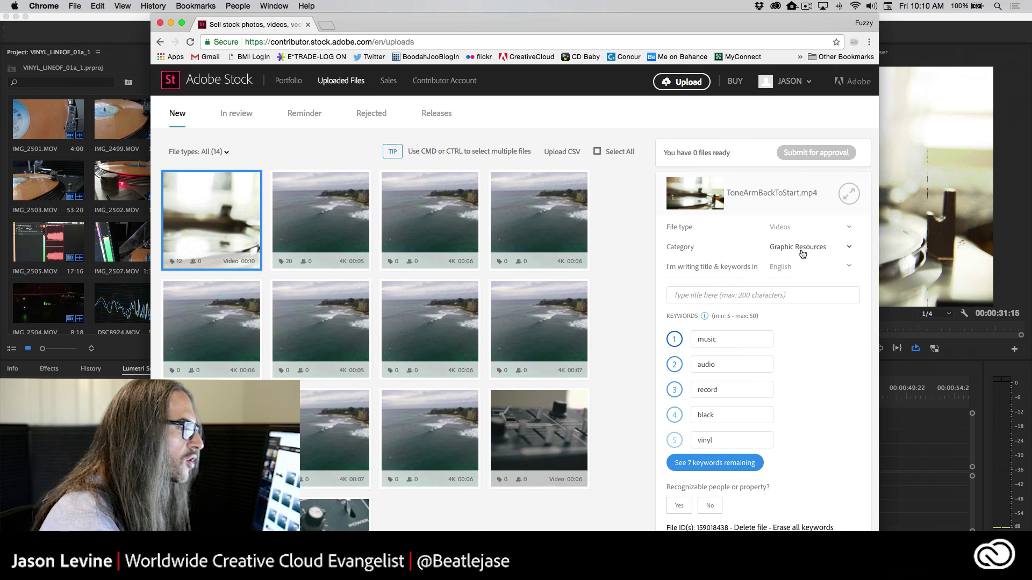
# - Examine the category choices and the full list of suggested keywords for ToneArmBackToStart.mp4, keeping Graphic Resources as its category
pyautogui.click(848, 249)
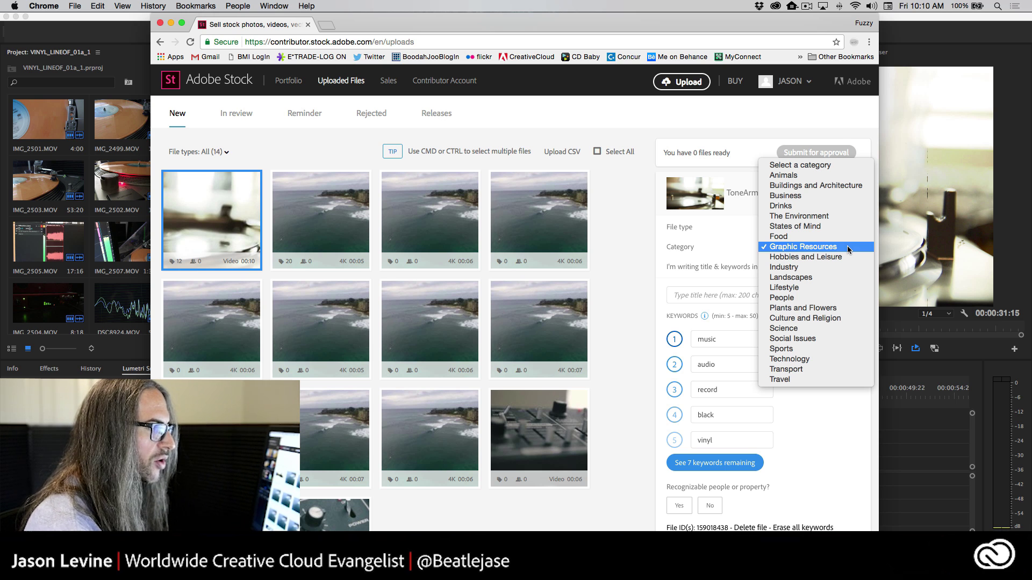
pyautogui.click(802, 248)
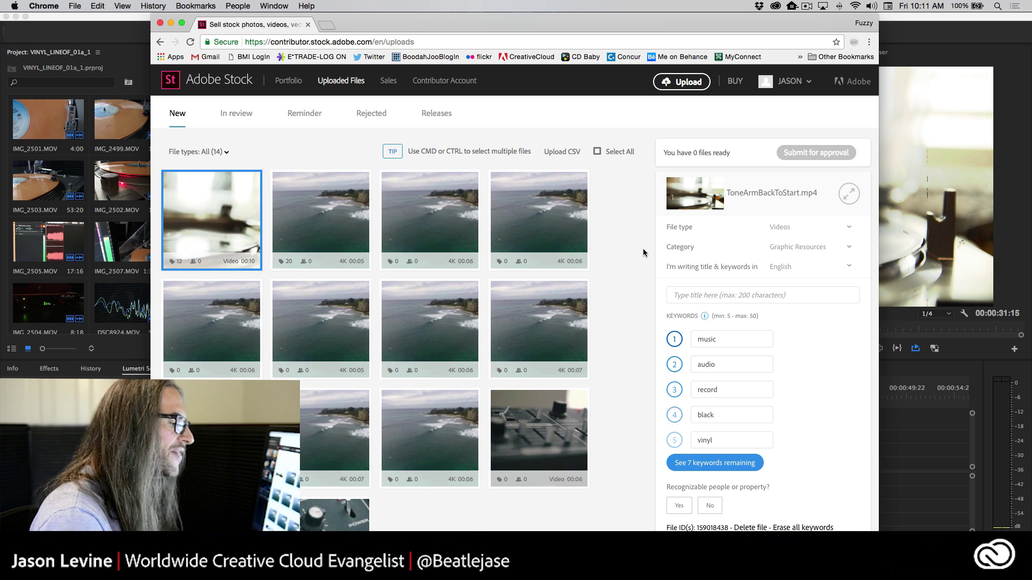
pyautogui.click(698, 466)
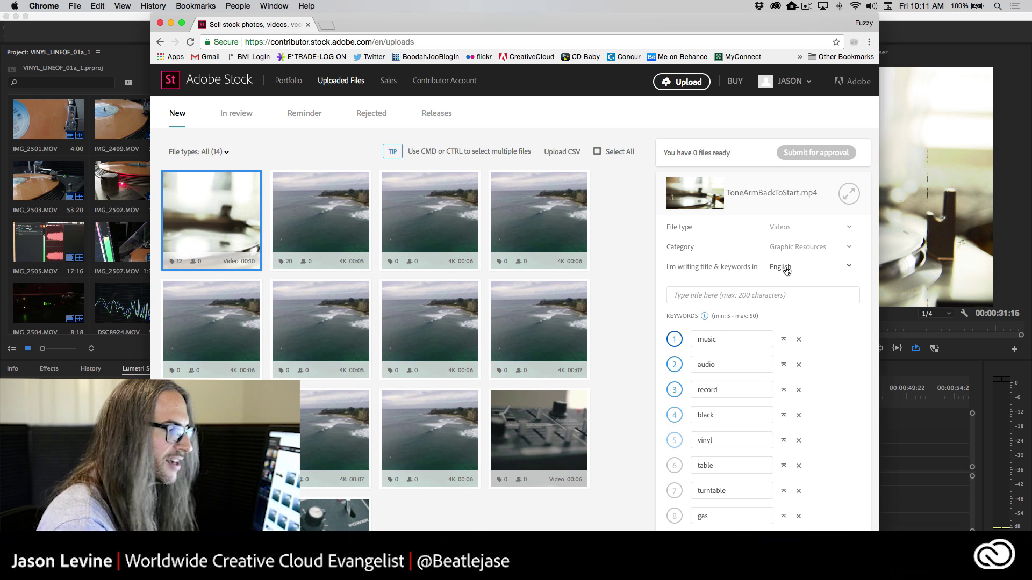
pyautogui.scroll(-2, 859, 386)
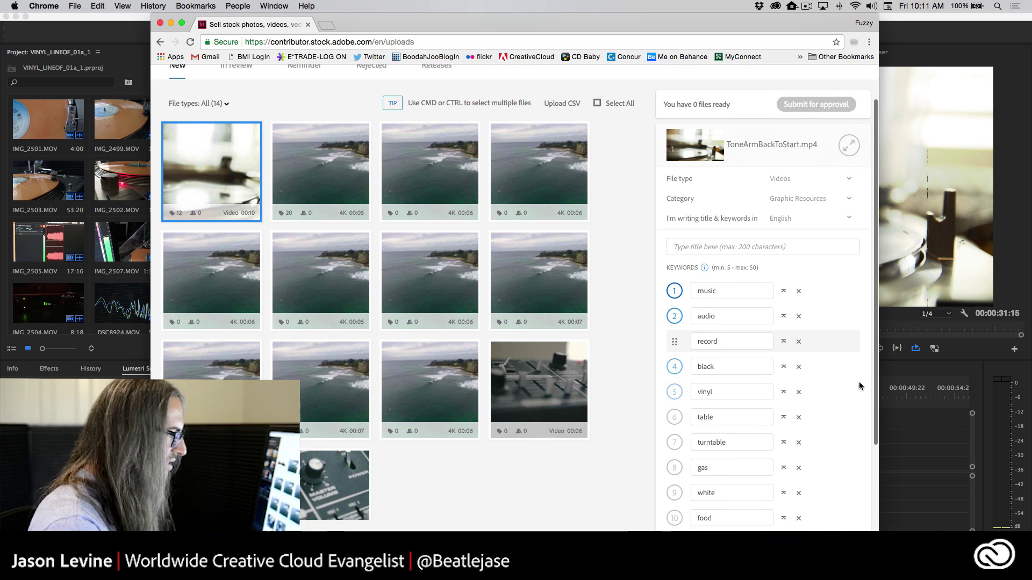
pyautogui.scroll(-2, 859, 386)
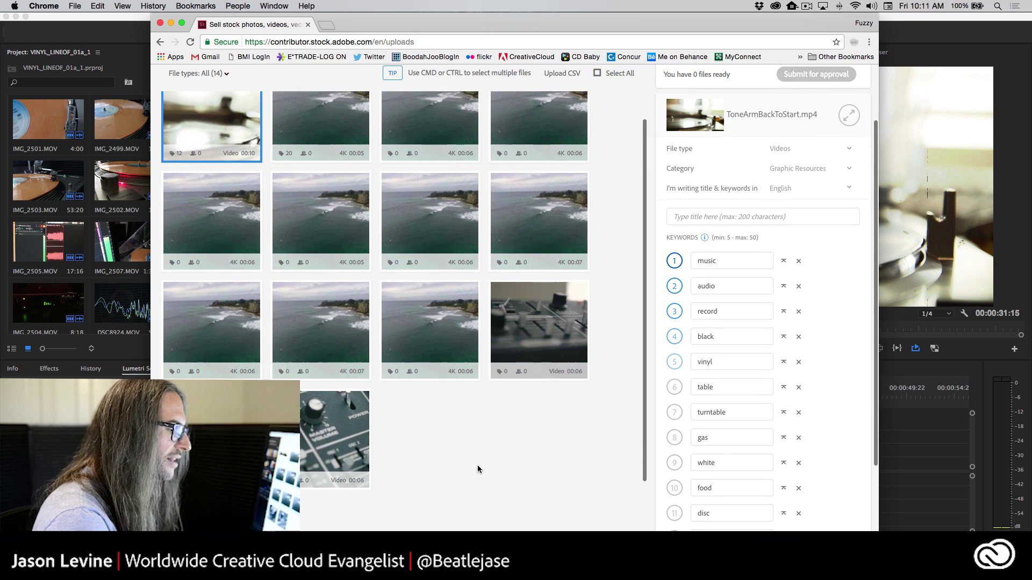
pyautogui.scroll(1, 477, 465)
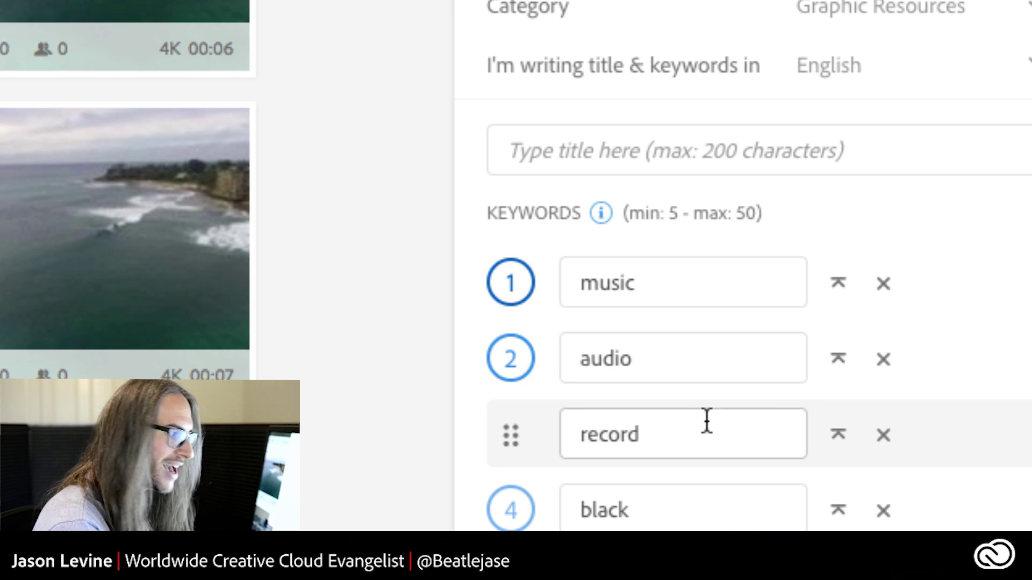
pyautogui.scroll(-2, 967, 453)
pyautogui.scroll(-3, 966, 454)
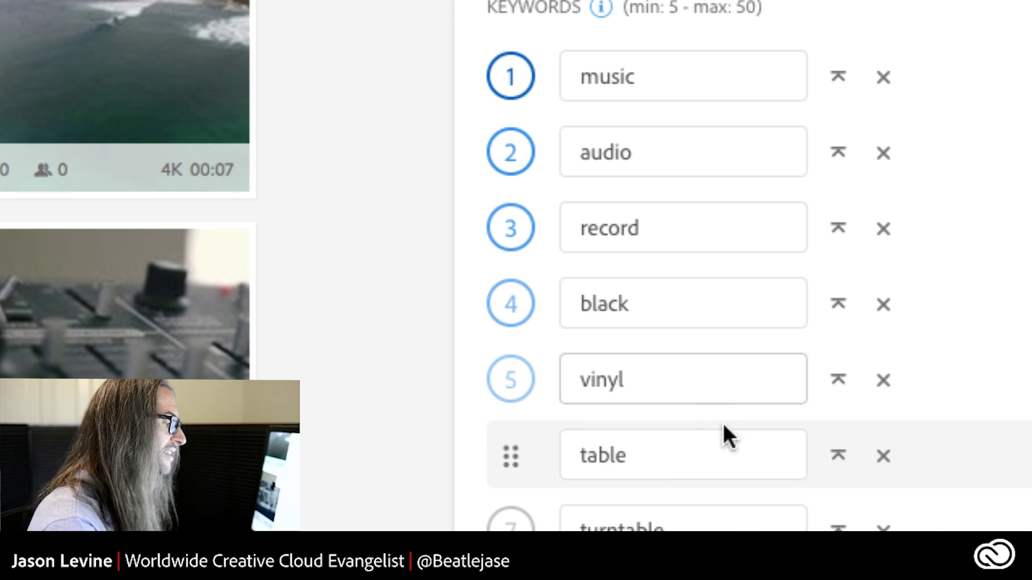
pyautogui.scroll(-1, 1002, 395)
pyautogui.scroll(-2, 1001, 395)
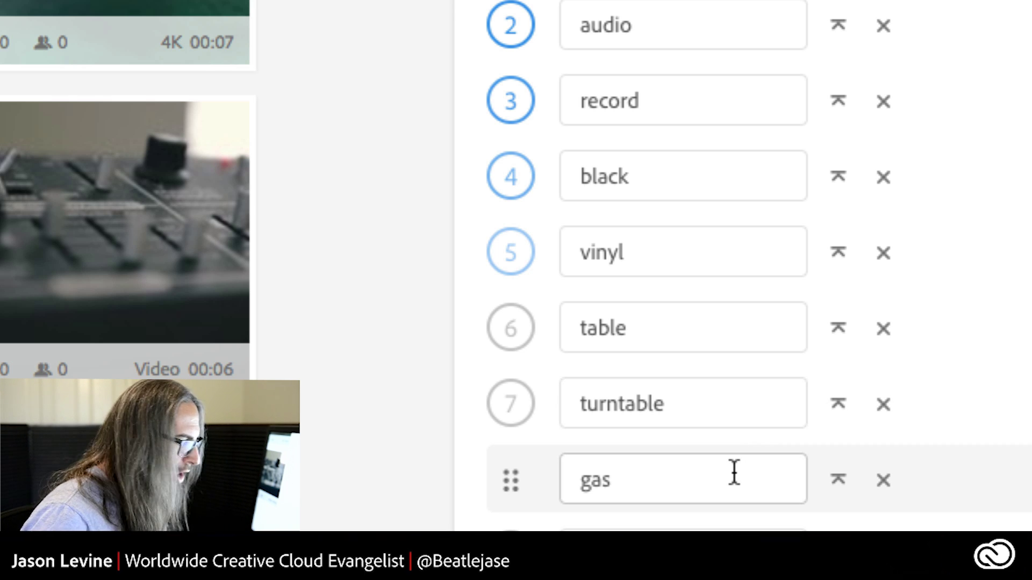
# - Delete the keywords gas, white, food, disc and cooking from ToneArmBackToStart.mp4
pyautogui.click(885, 484)
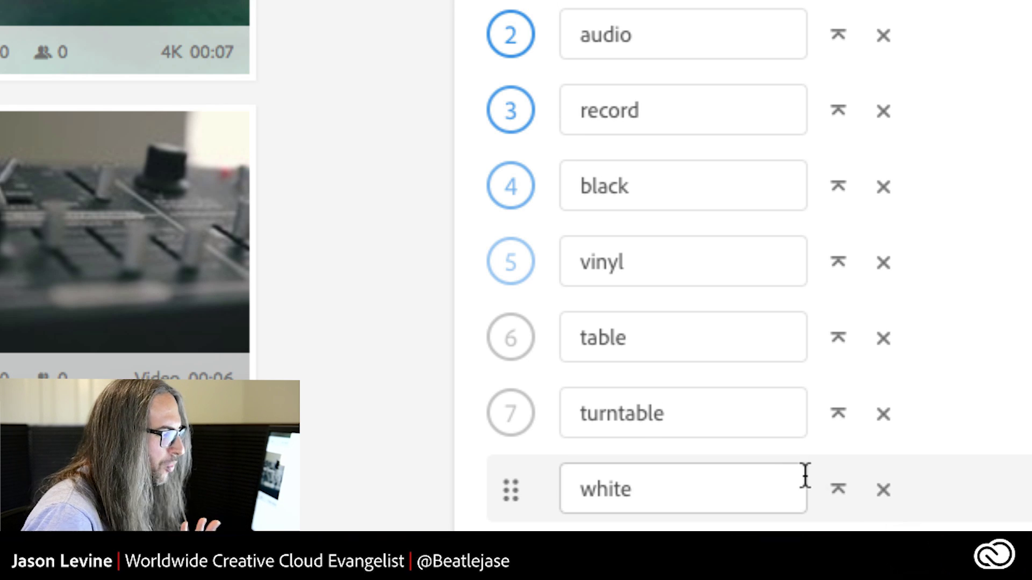
pyautogui.click(883, 492)
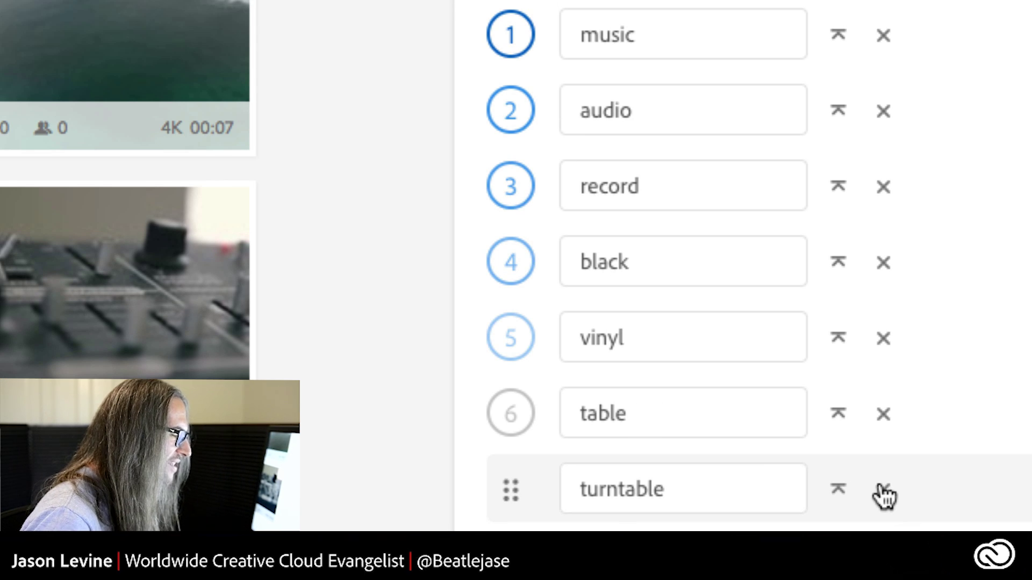
pyautogui.scroll(-1, 917, 493)
pyautogui.scroll(1, 917, 492)
pyautogui.scroll(-1, 917, 493)
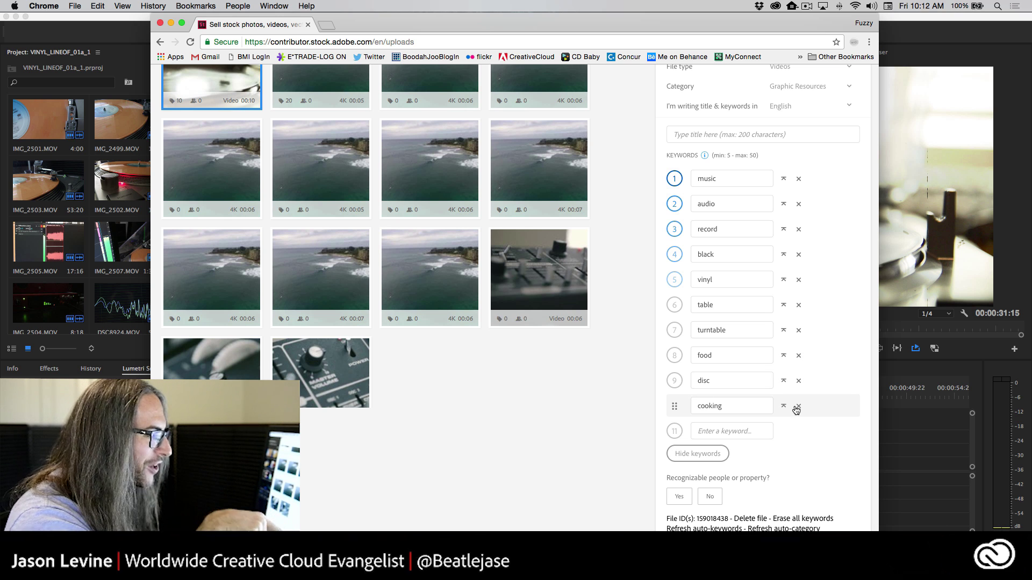
pyautogui.click(799, 356)
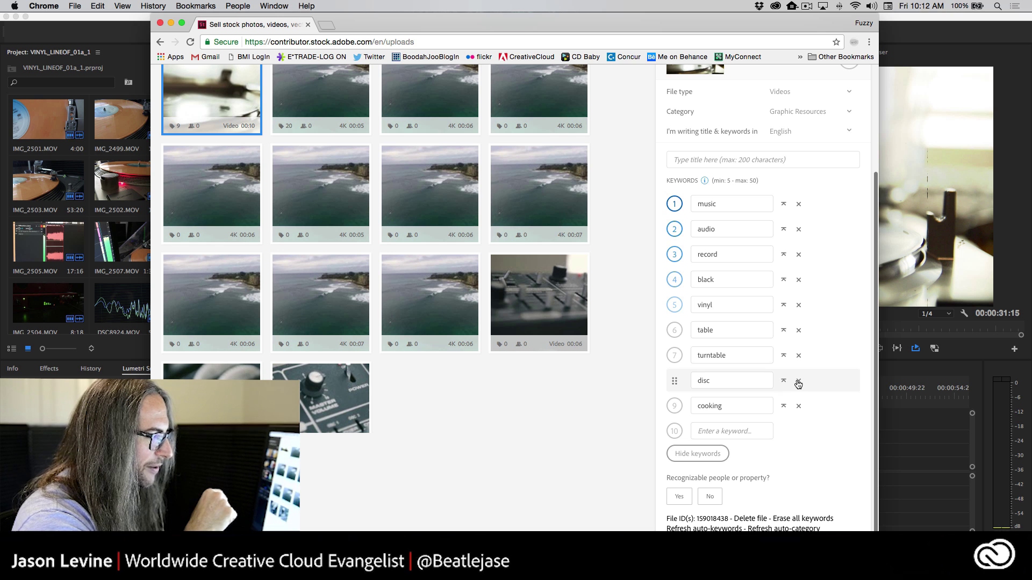
pyautogui.click(799, 381)
pyautogui.click(798, 406)
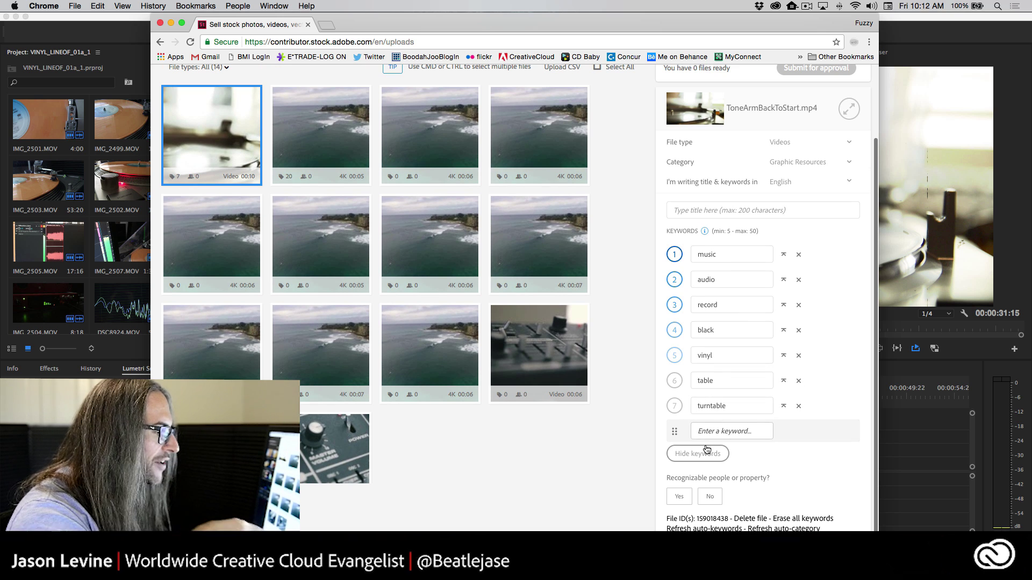
# - Add the keywords LP, 45 and record player to ToneArmBackToStart.mp4
pyautogui.click(736, 434)
pyautogui.write('LP')
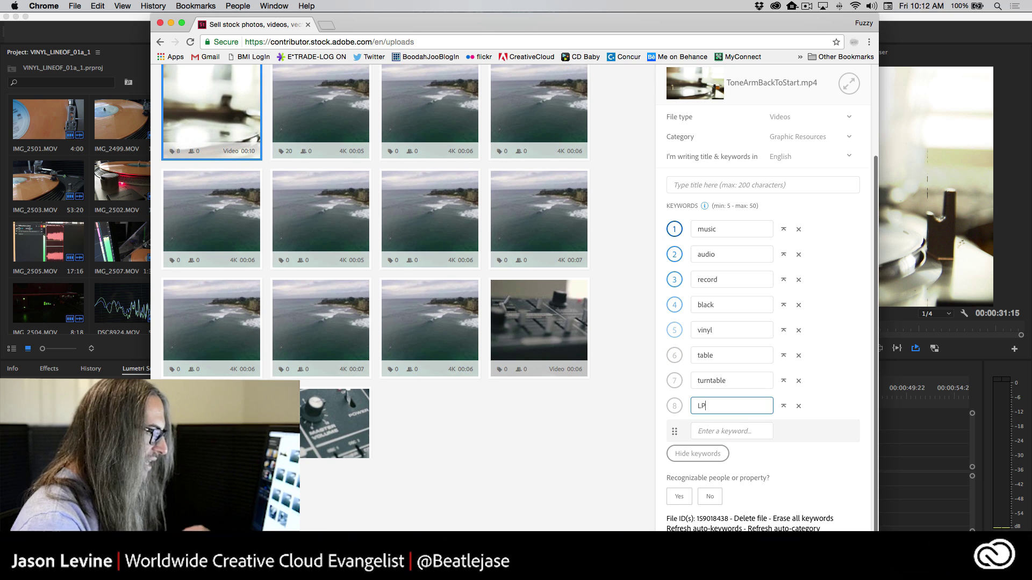
pyautogui.press('Return')
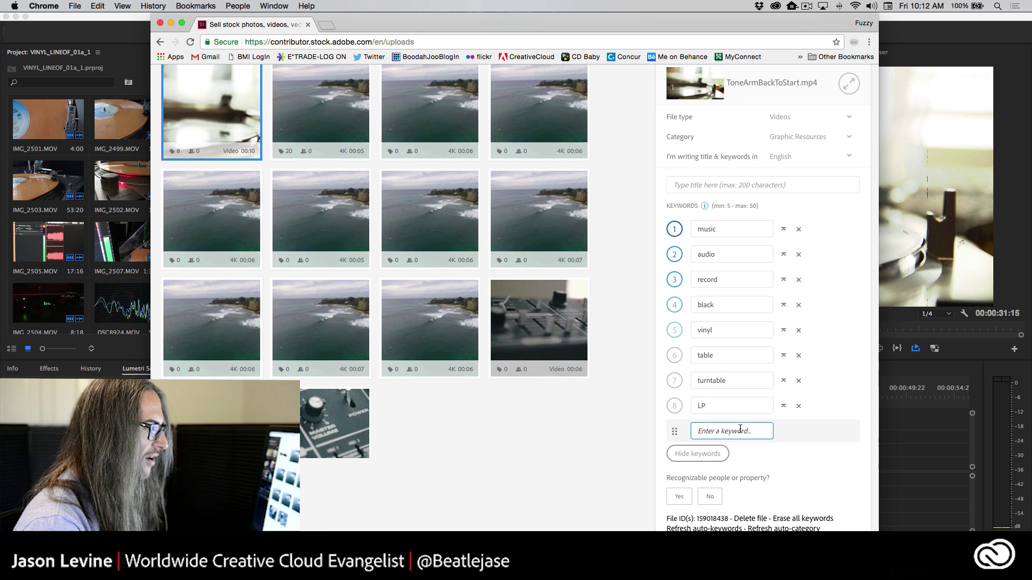
pyautogui.write('45')
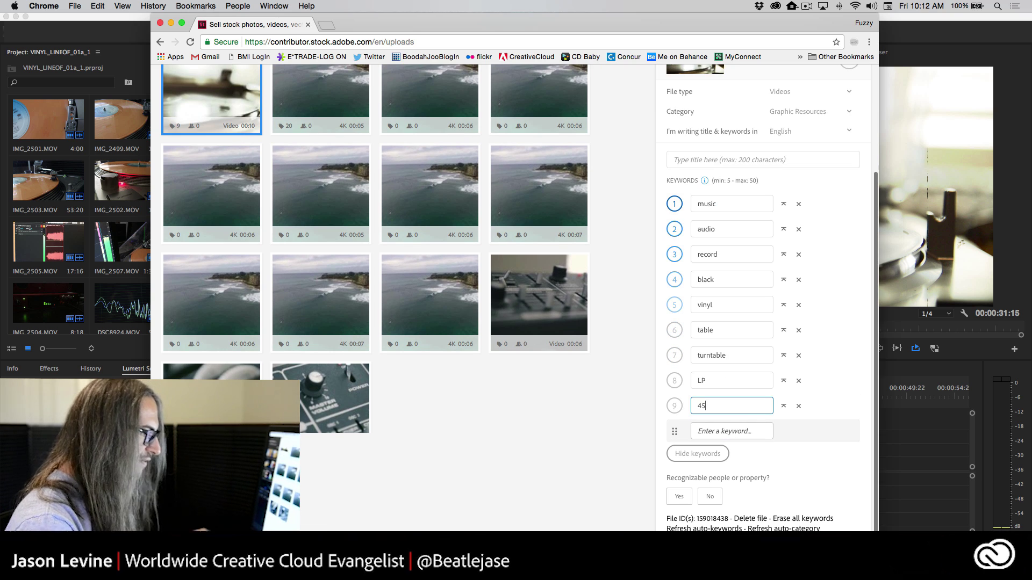
pyautogui.press('Return')
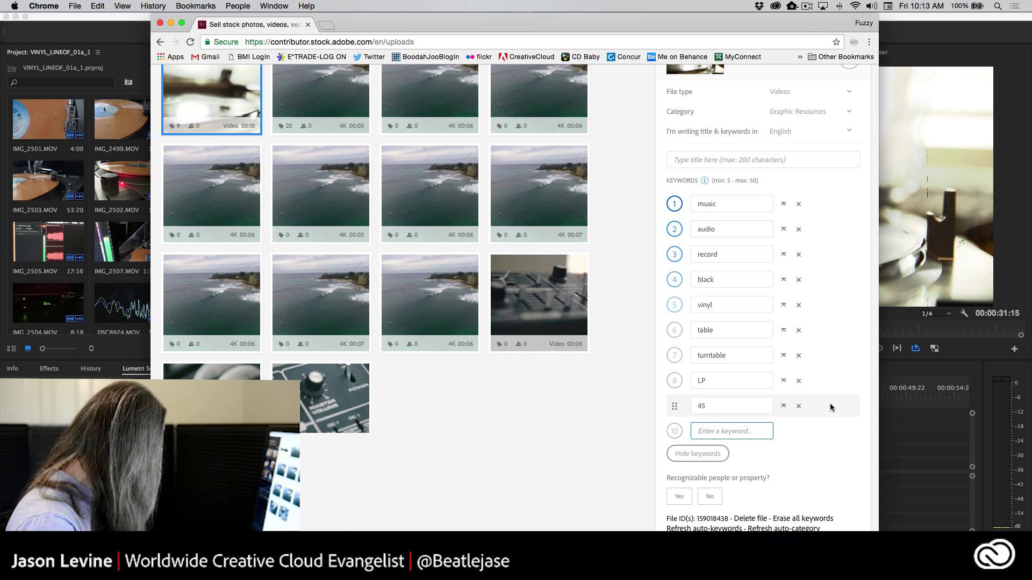
pyautogui.write('record player')
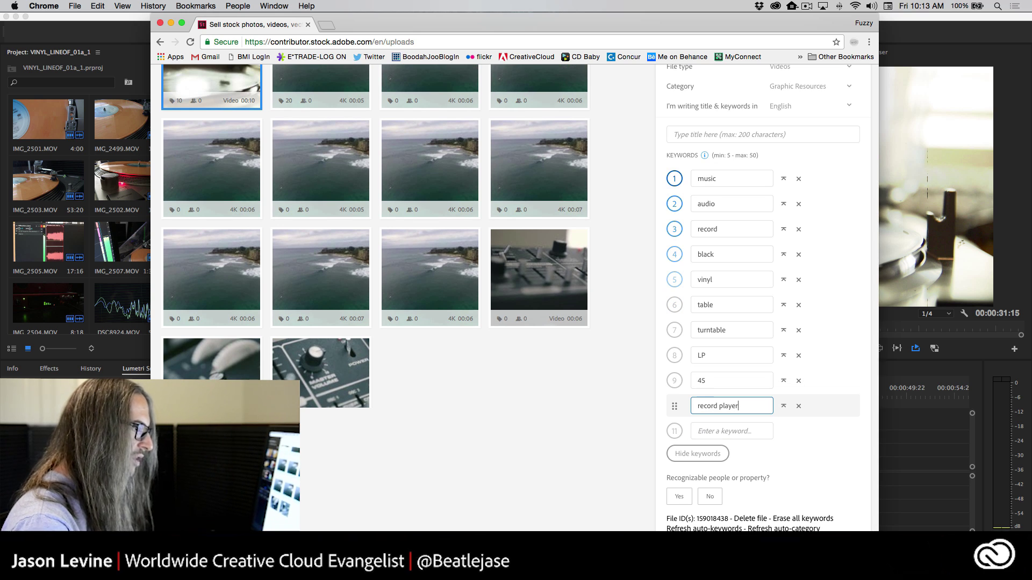
pyautogui.press('Return')
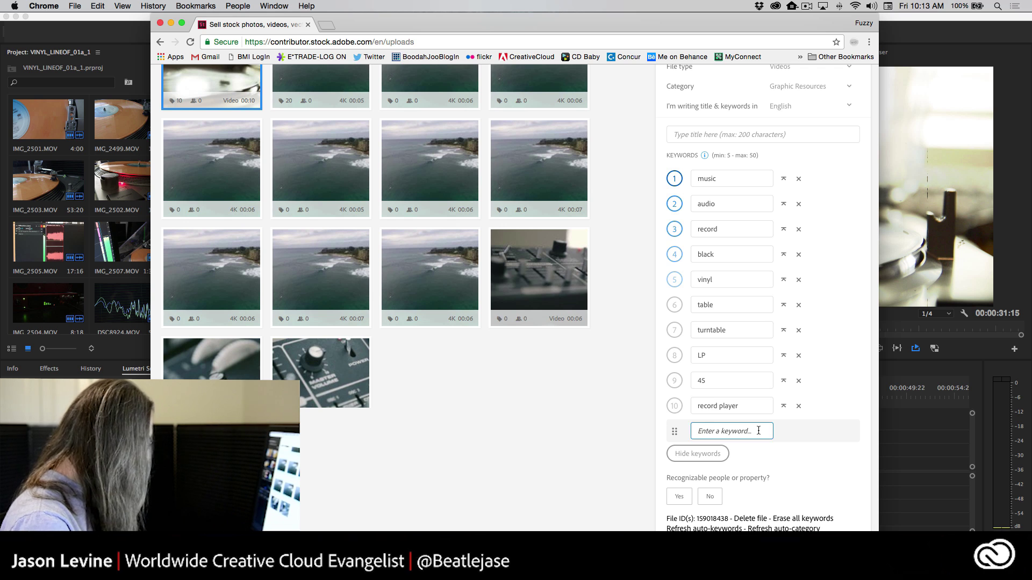
# - Add the keyword fisher price to ToneArmBackToStart.mp4
pyautogui.write('fisher price')
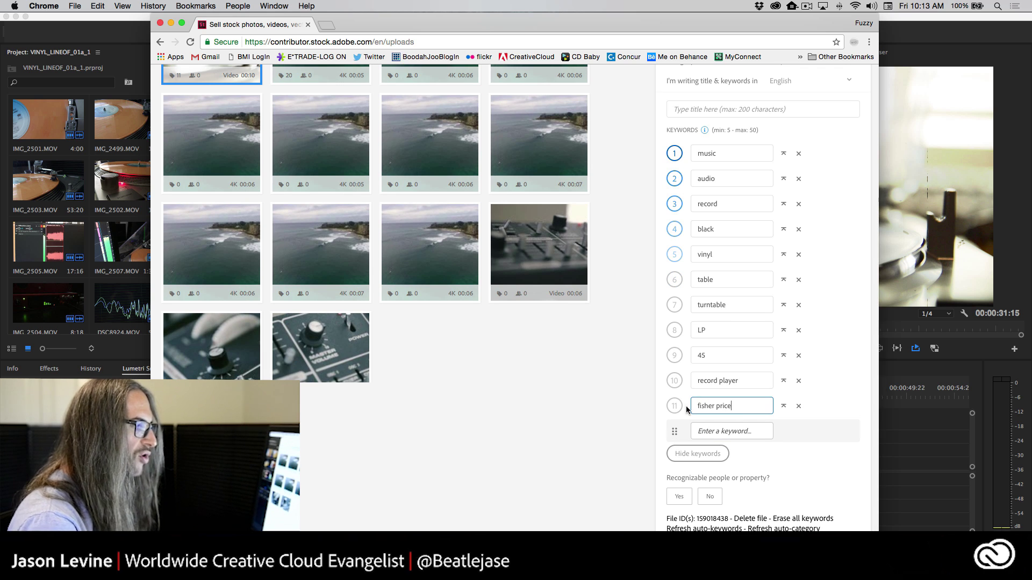
pyautogui.click(822, 431)
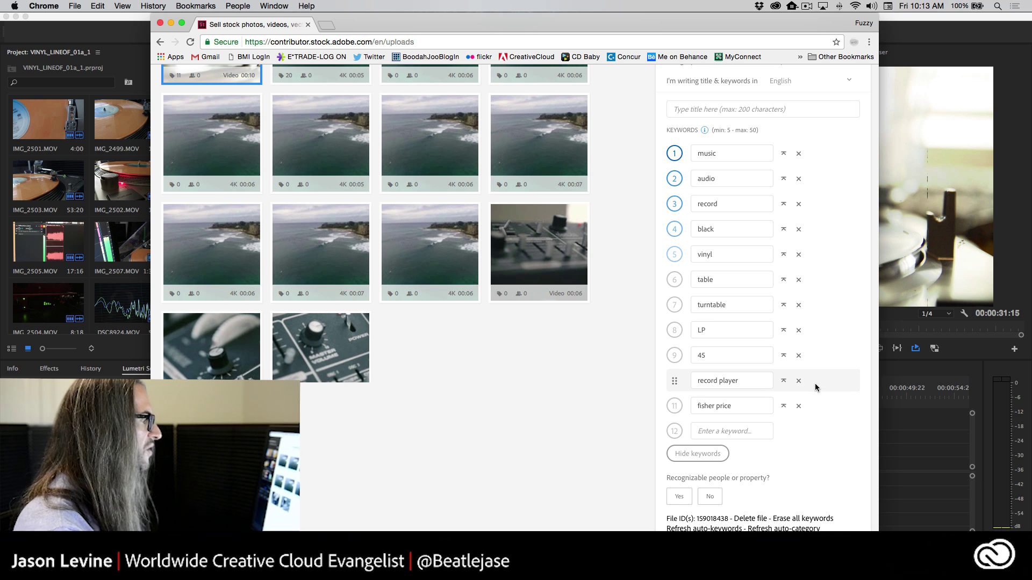
# - Examine the full list of suggested keywords for the 5-second ocean coastline clip beside ToneArmBackToStart.mp4
pyautogui.scroll(4, 815, 383)
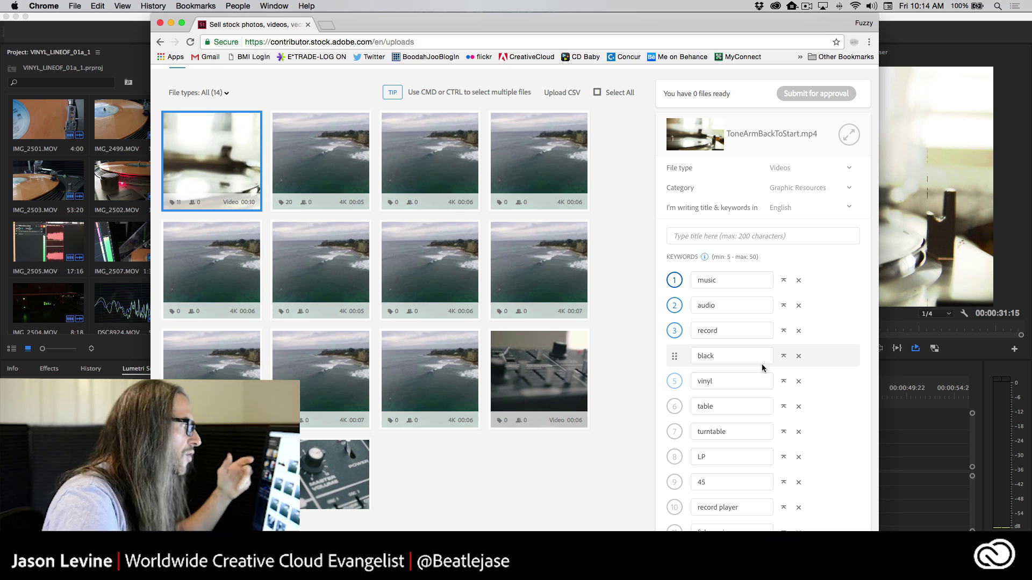
pyautogui.click(328, 150)
pyautogui.scroll(2, 328, 150)
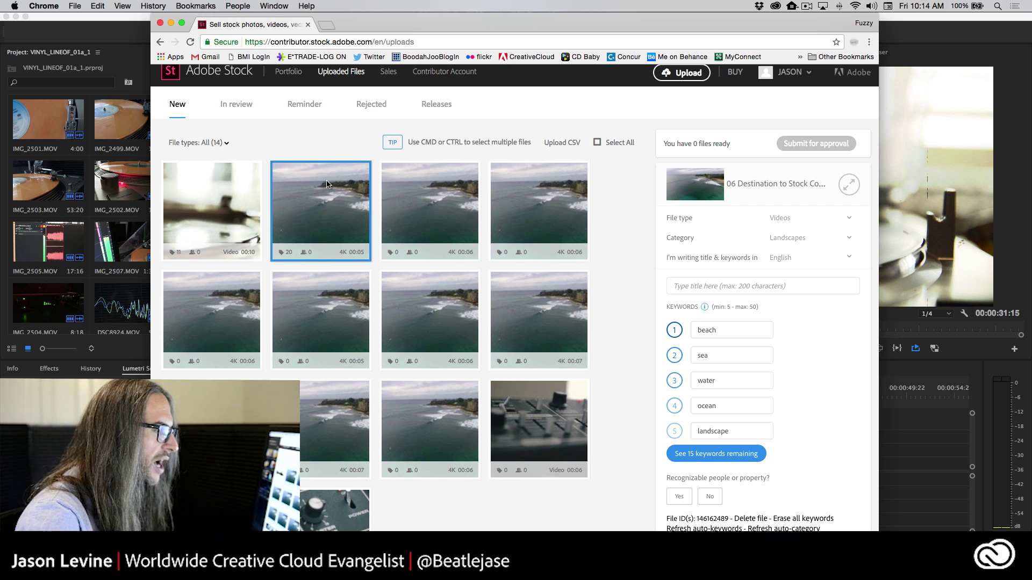
pyautogui.click(716, 454)
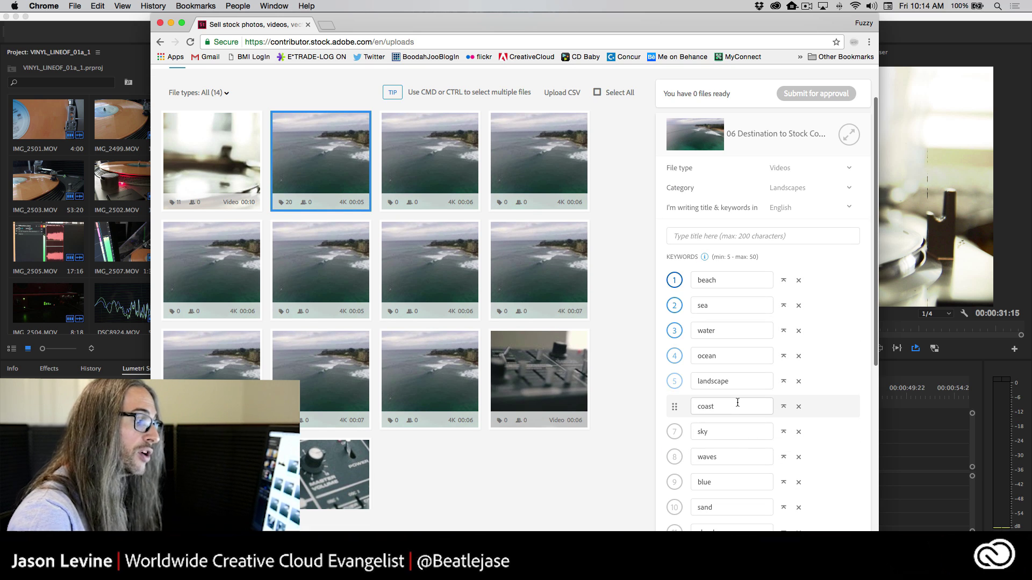
pyautogui.scroll(-3, 738, 451)
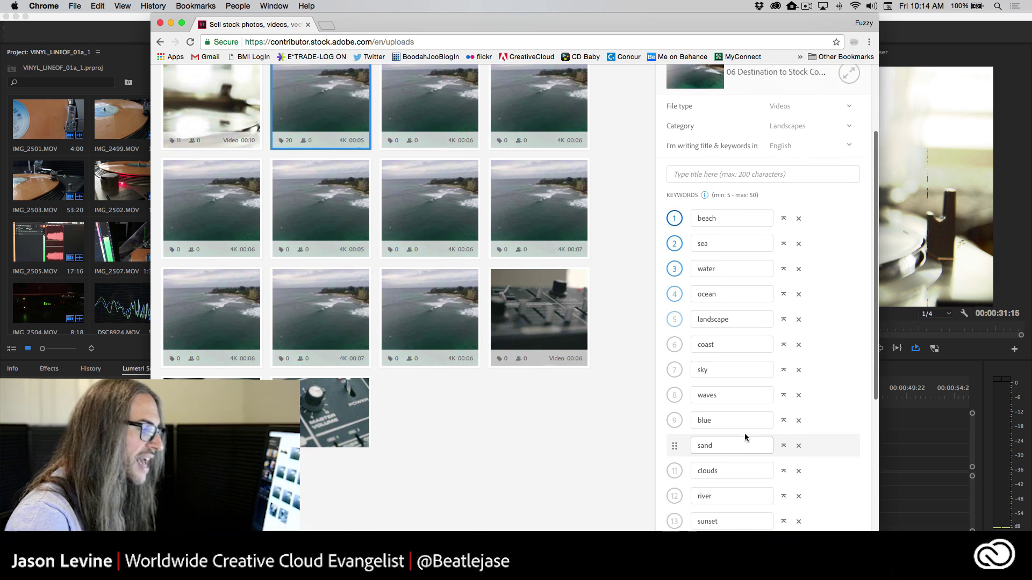
pyautogui.scroll(-2, 738, 440)
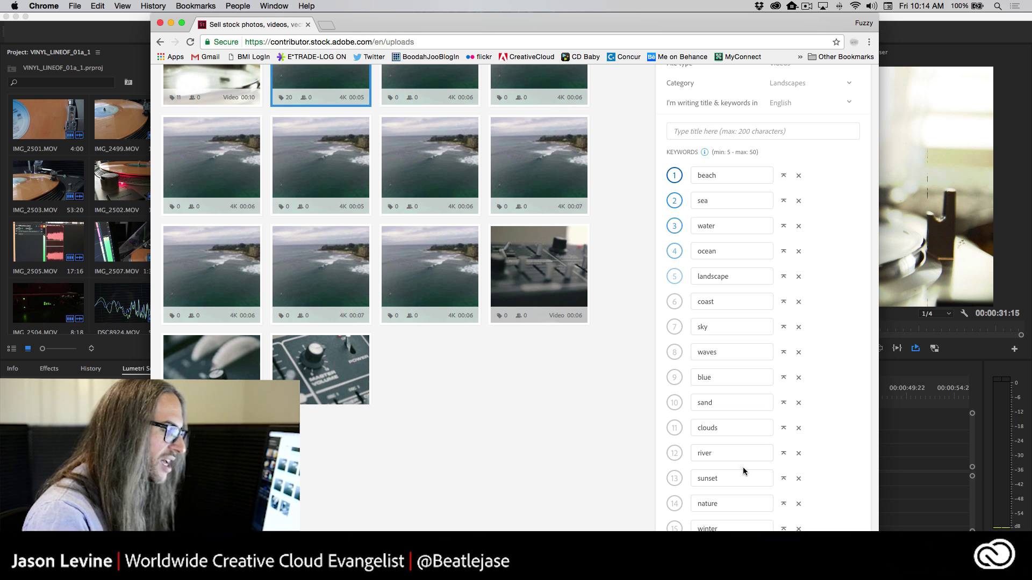
pyautogui.scroll(-3, 740, 465)
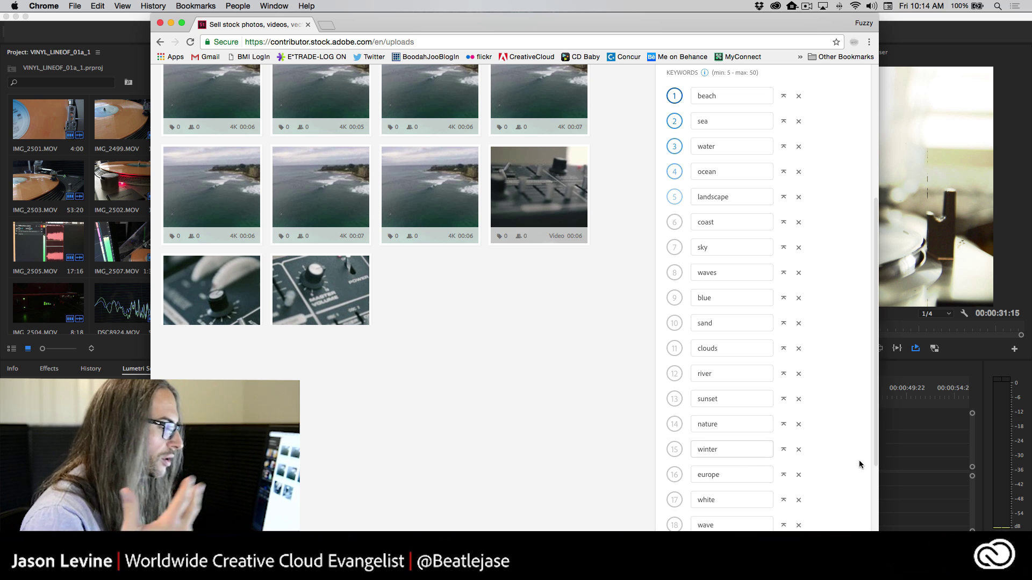
pyautogui.scroll(-2, 768, 454)
pyautogui.scroll(-1, 764, 465)
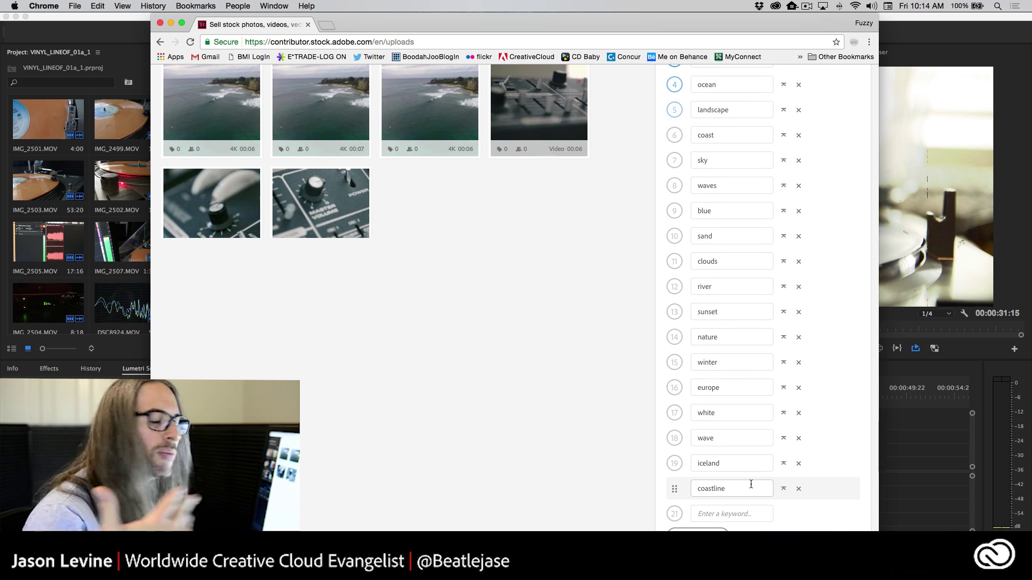
pyautogui.scroll(10, 751, 484)
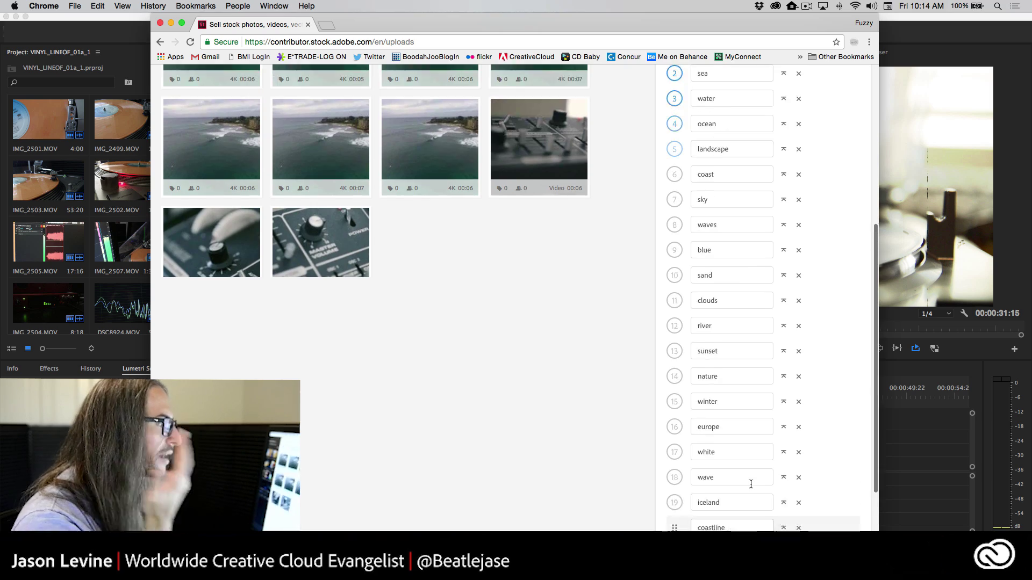
pyautogui.scroll(2, 751, 485)
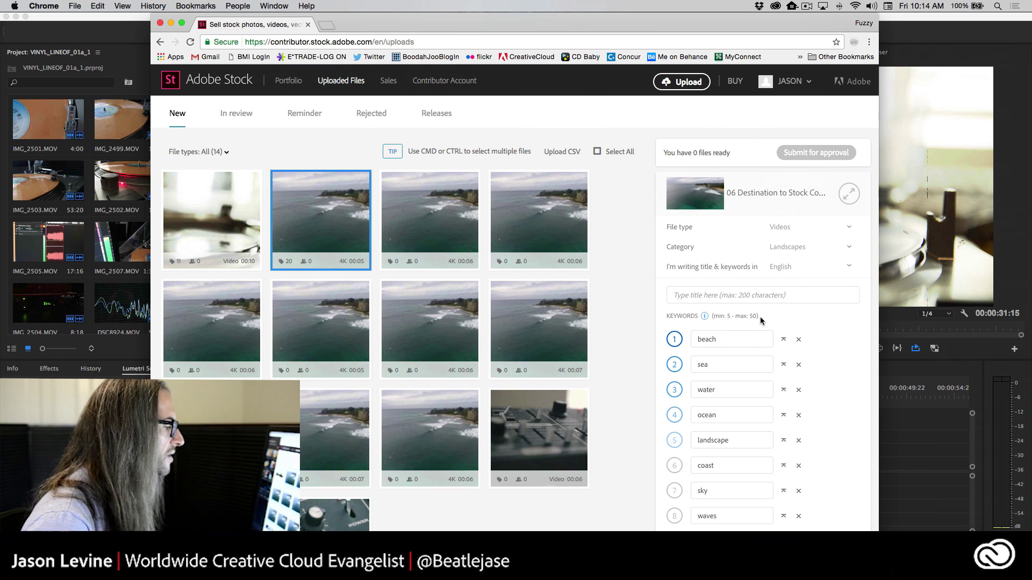
# - Examine the full list of suggested keywords for the 6-second audio mixer fader clip
pyautogui.scroll(-3, 537, 385)
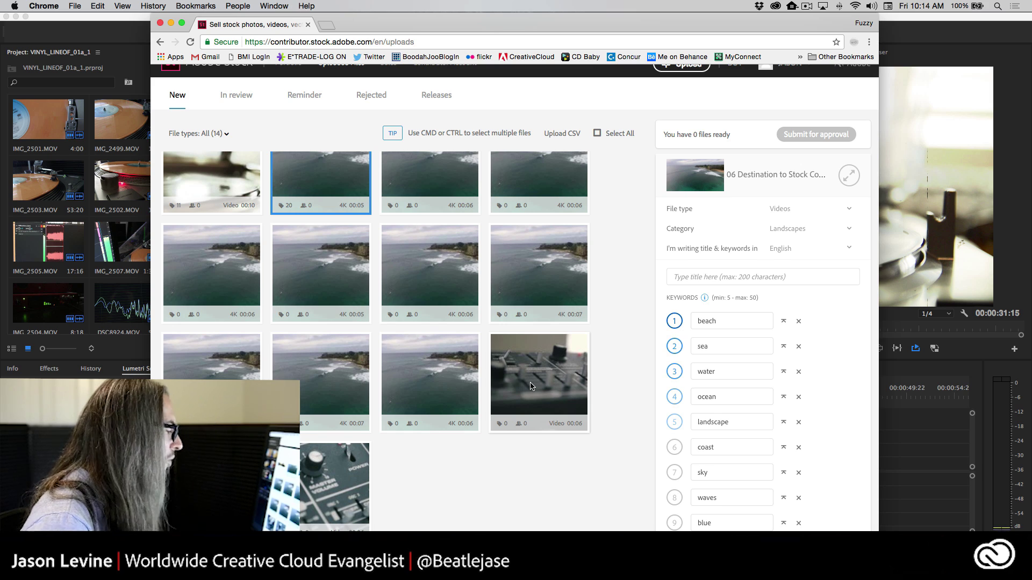
pyautogui.click(524, 390)
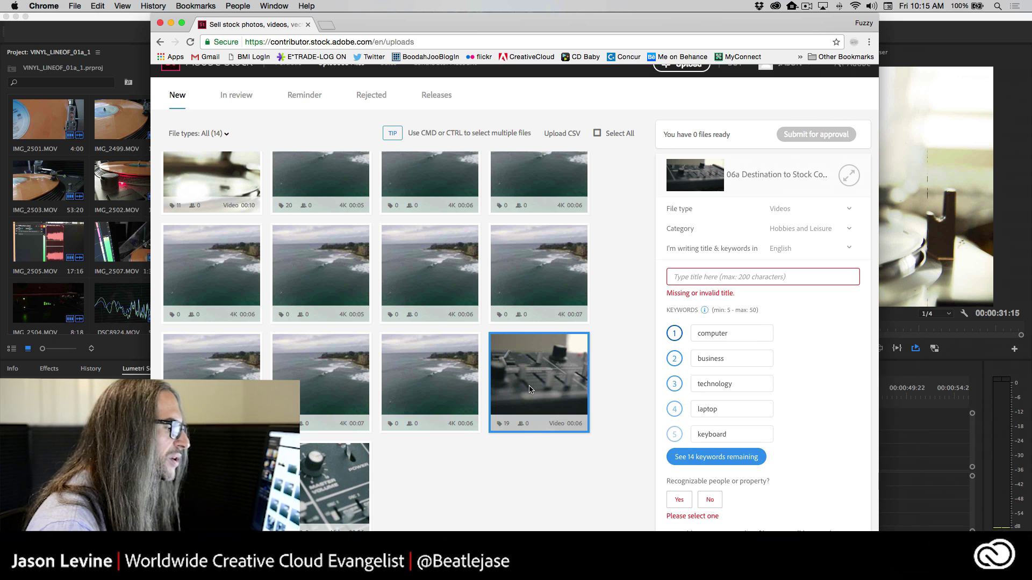
pyautogui.click(753, 458)
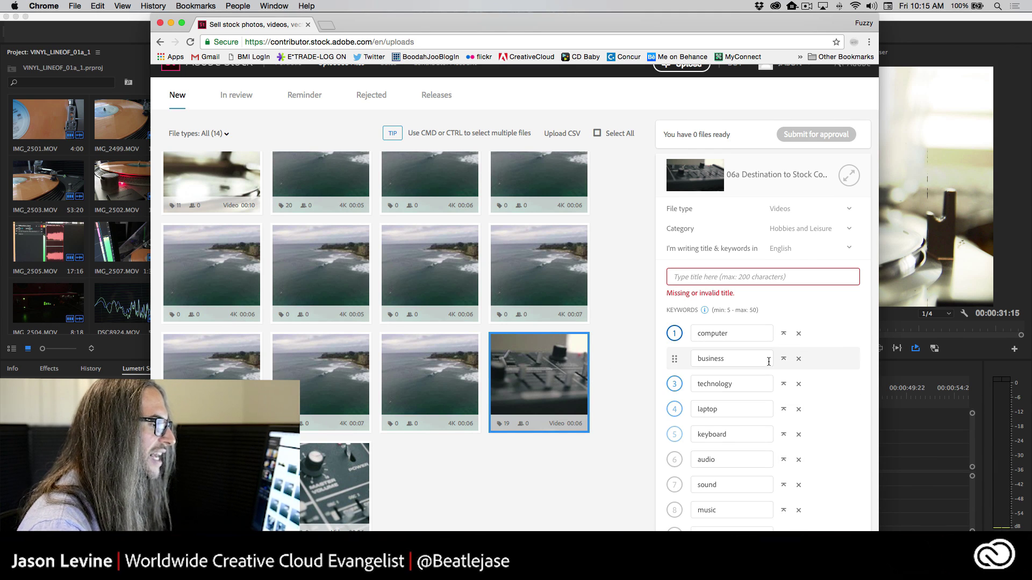
pyautogui.scroll(-5, 847, 342)
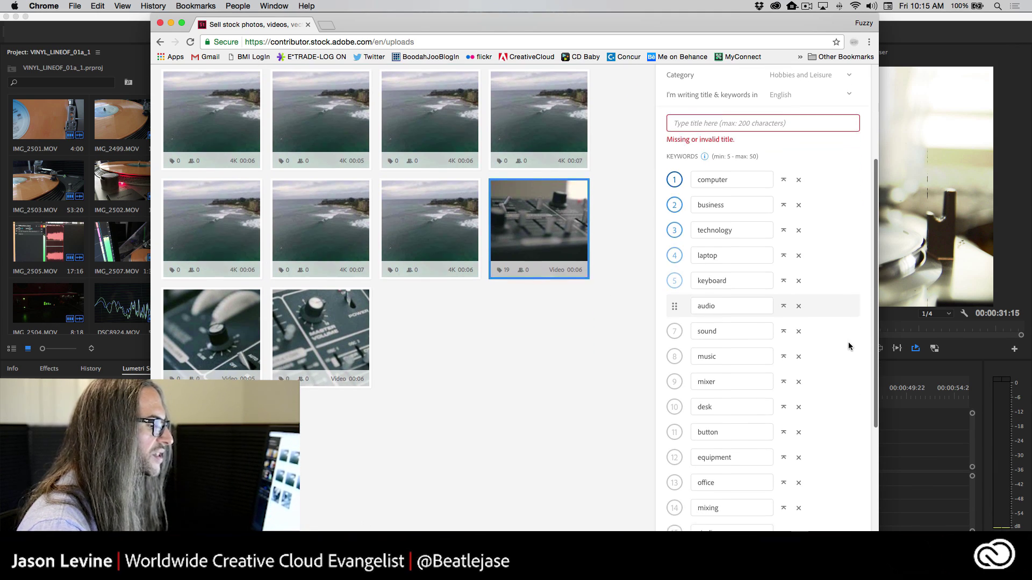
pyautogui.scroll(-1, 811, 187)
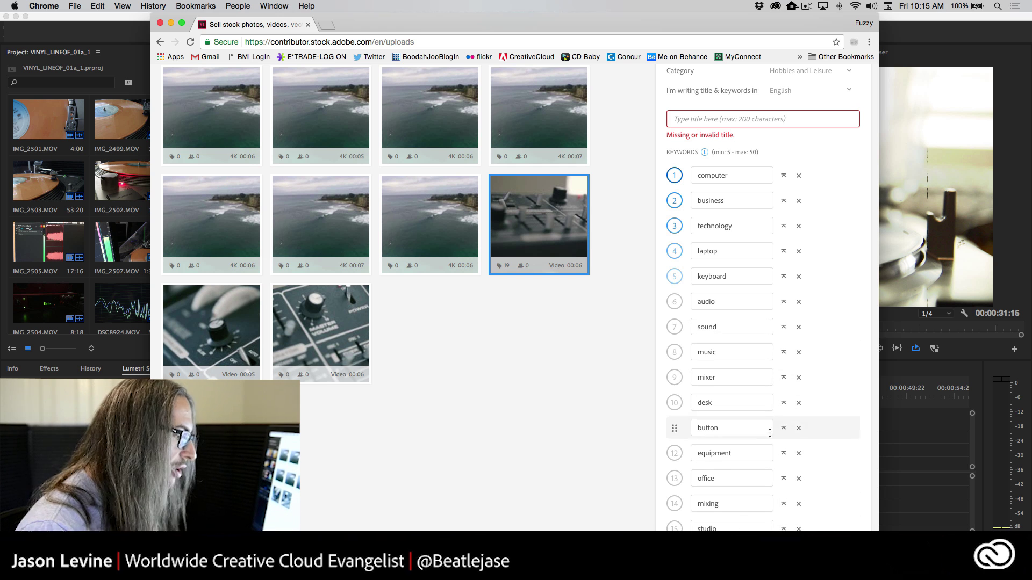
pyautogui.scroll(-1, 731, 515)
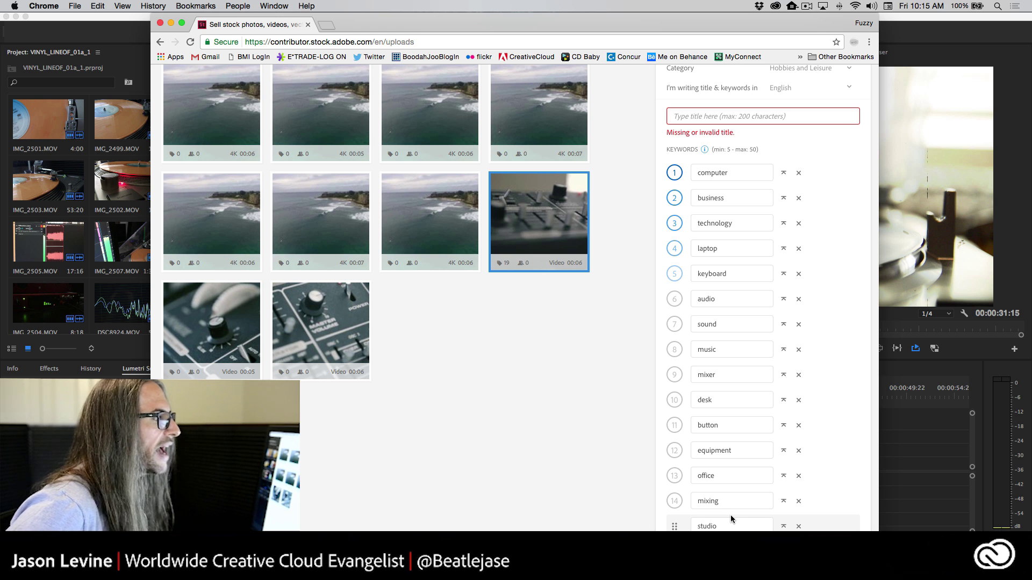
# - Mark ToneArmBackToStart.mp4 as containing no recognizable people or property
pyautogui.scroll(5, 792, 179)
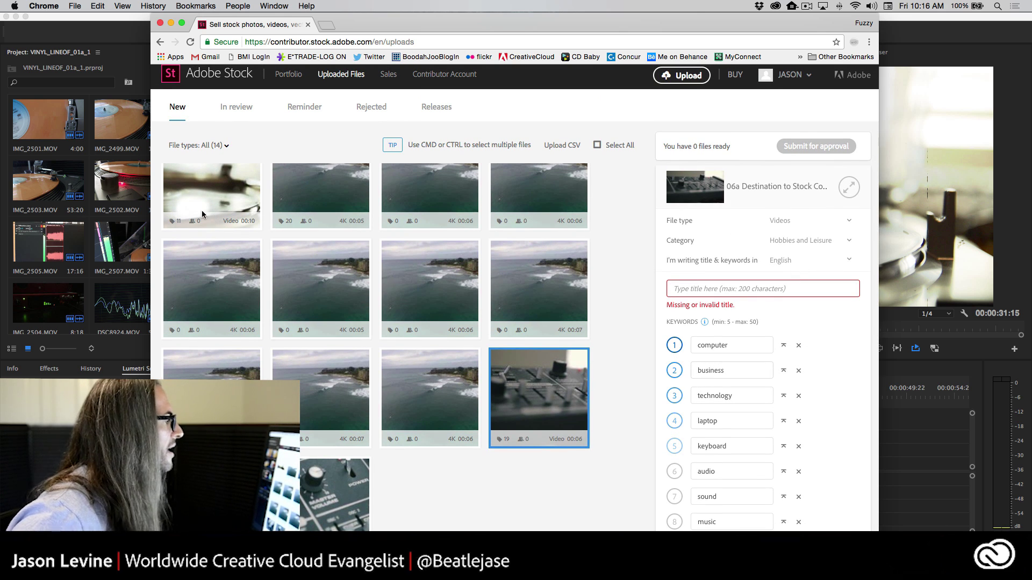
pyautogui.click(191, 182)
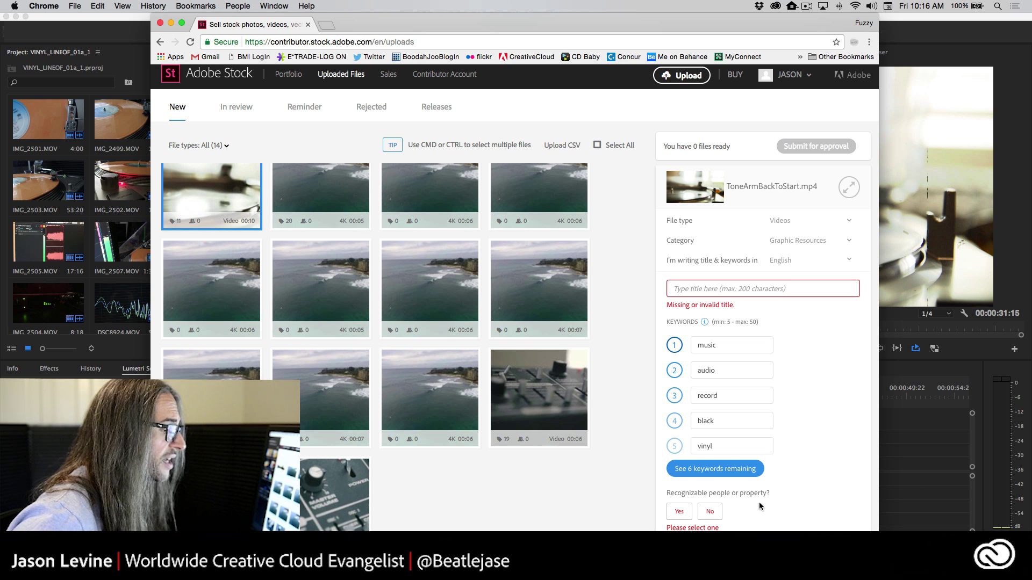
pyautogui.click(712, 512)
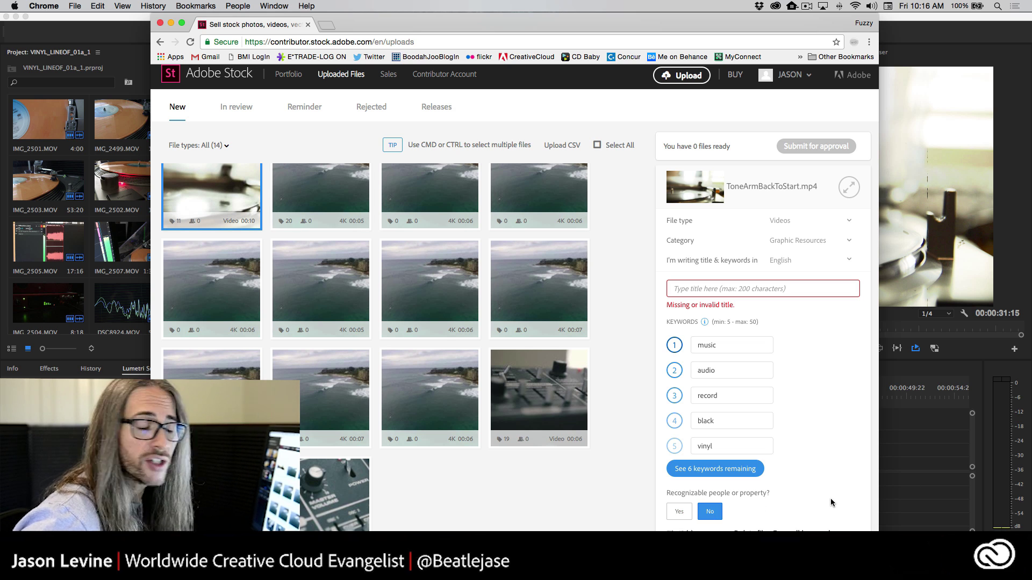
pyautogui.scroll(-1, 831, 500)
pyautogui.scroll(2, 831, 497)
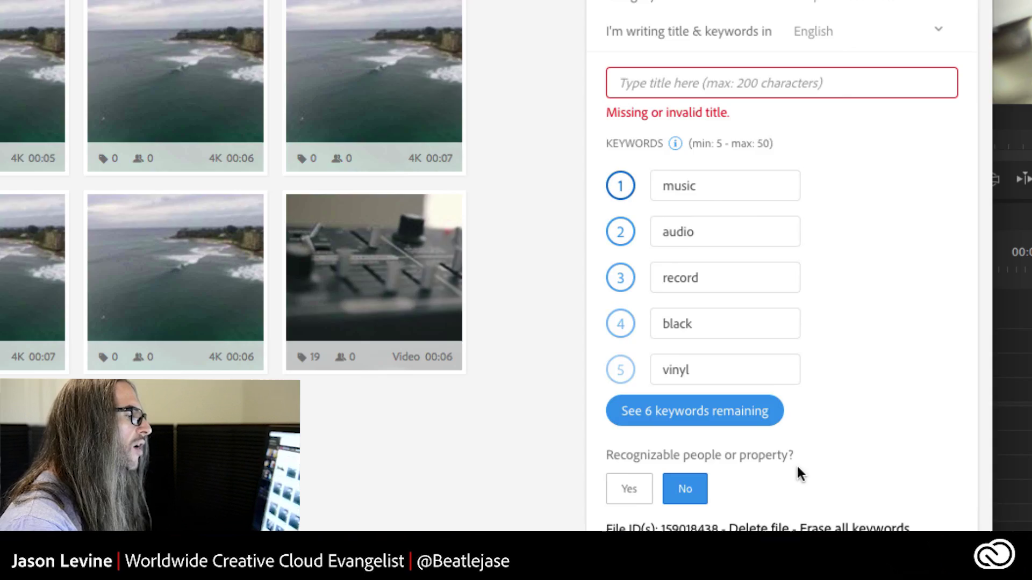
# - Switch back to Premiere Pro and dismiss the notice that the video is uploaded
pyautogui.moveTo(843, 193)
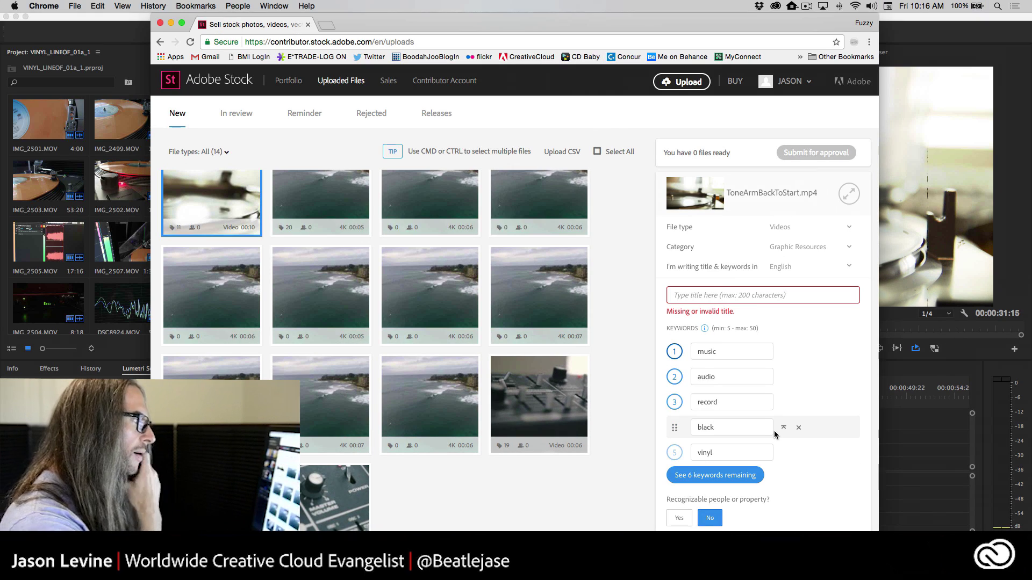
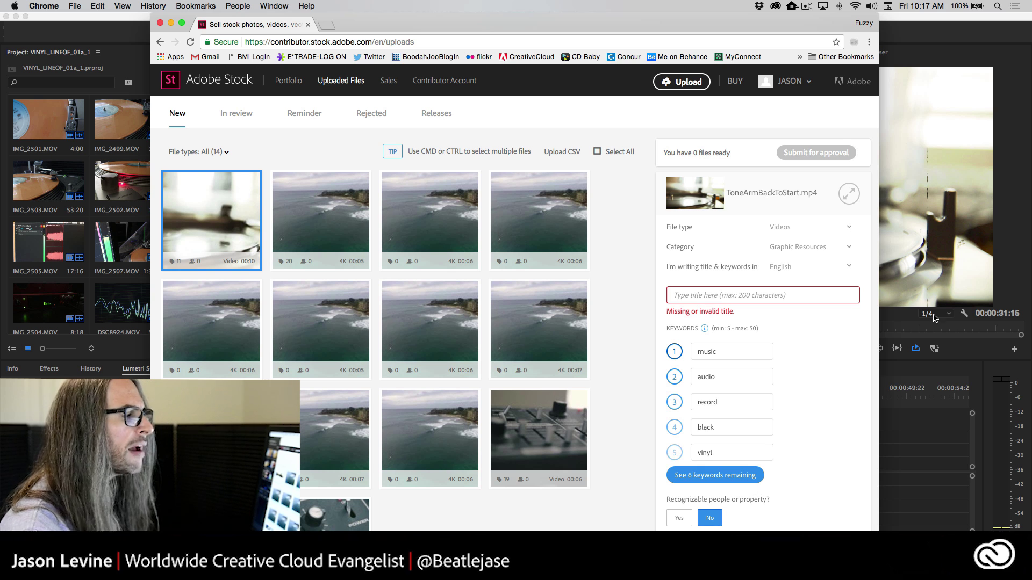
pyautogui.click(938, 369)
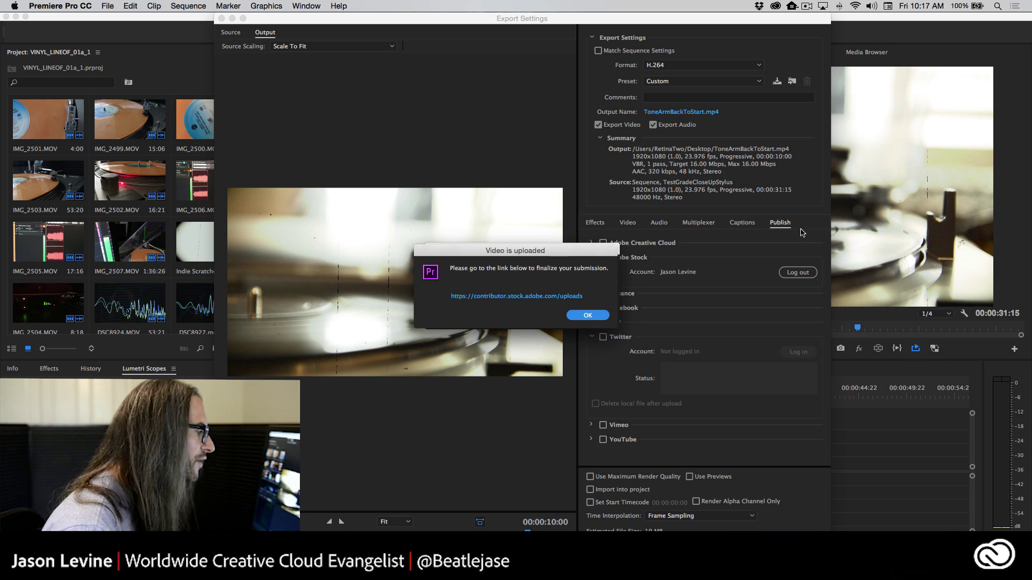
pyautogui.click(588, 316)
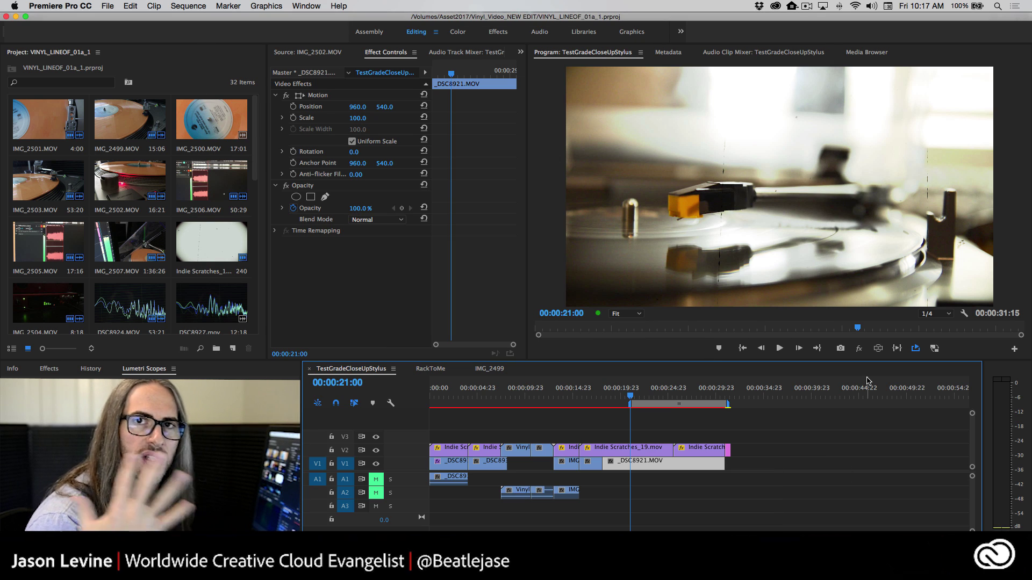